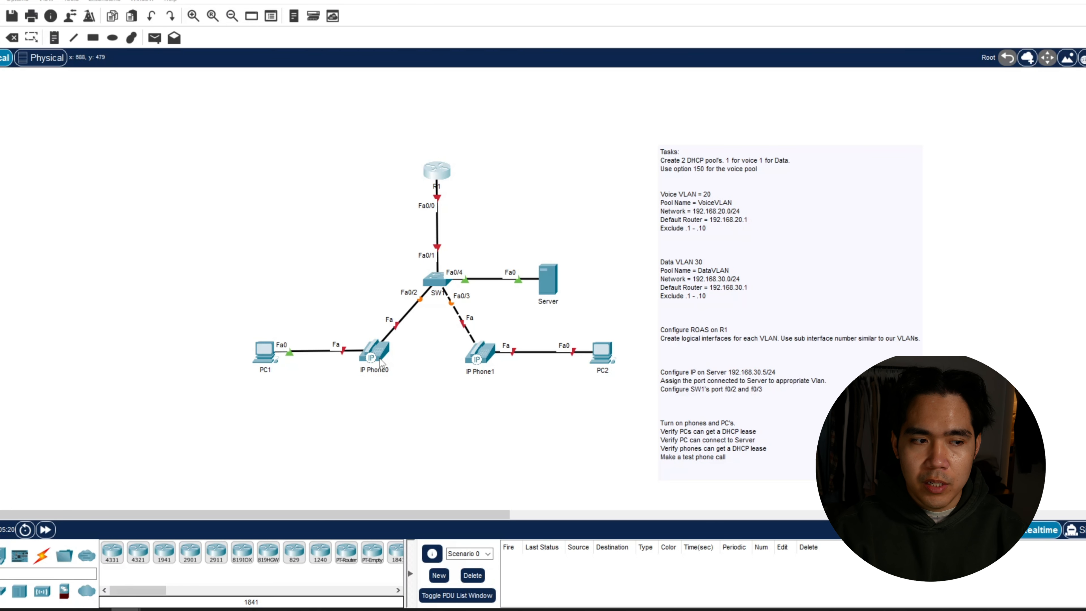
Step: Open router R1's command-line interface and move its window clear of the task notes
{"action": "left_click", "coordinate": [436, 171]}
{"action": "left_click", "coordinate": [431, 142]}
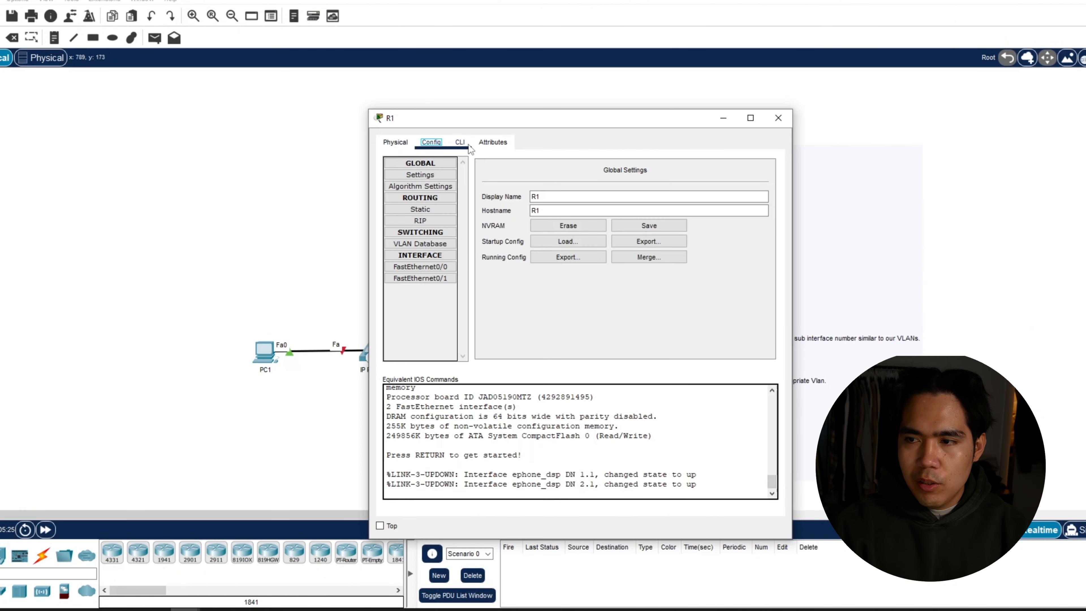
{"action": "left_click", "coordinate": [468, 144]}
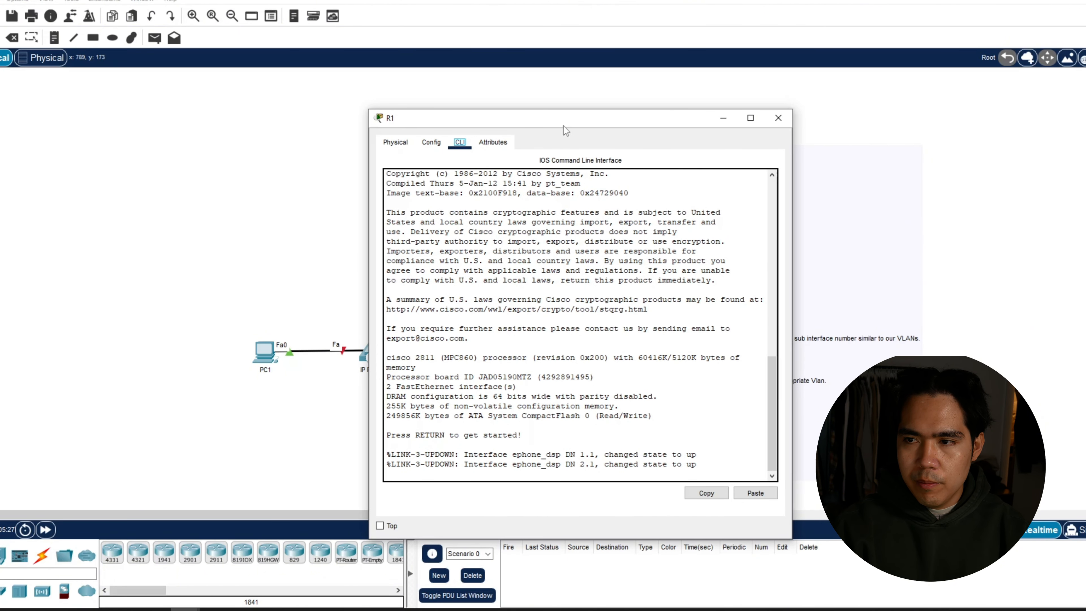
{"action": "left_click_drag", "start_coordinate": [564, 128], "coordinate": [378, 105]}
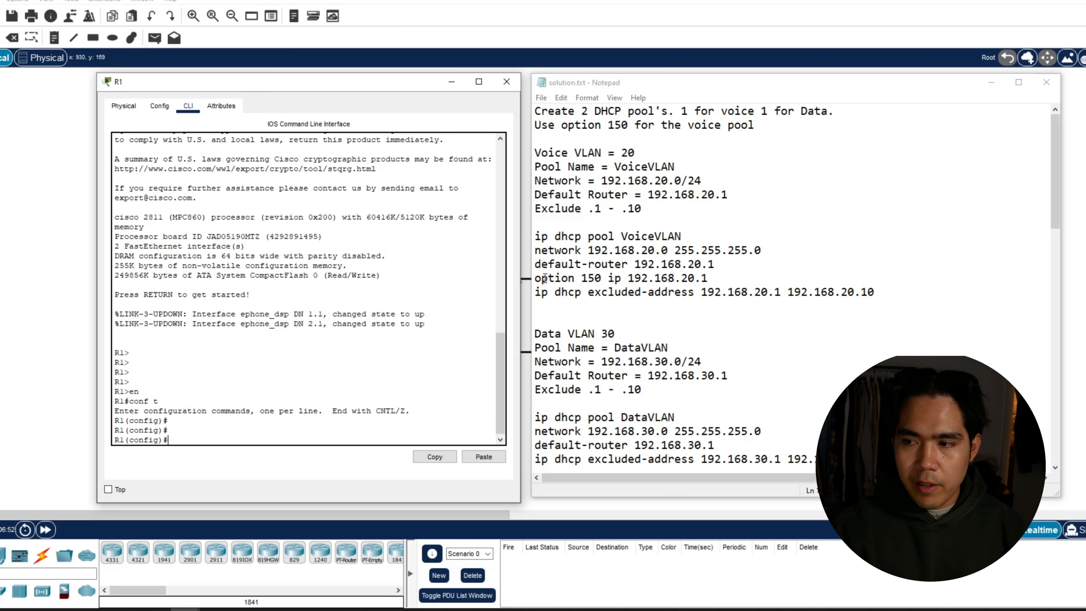
Step: Examine the voice pool's default-router and option 150 lines in solution.txt, relating them to the IP phones in the topology
{"action": "left_click_drag", "start_coordinate": [541, 279], "coordinate": [708, 279]}
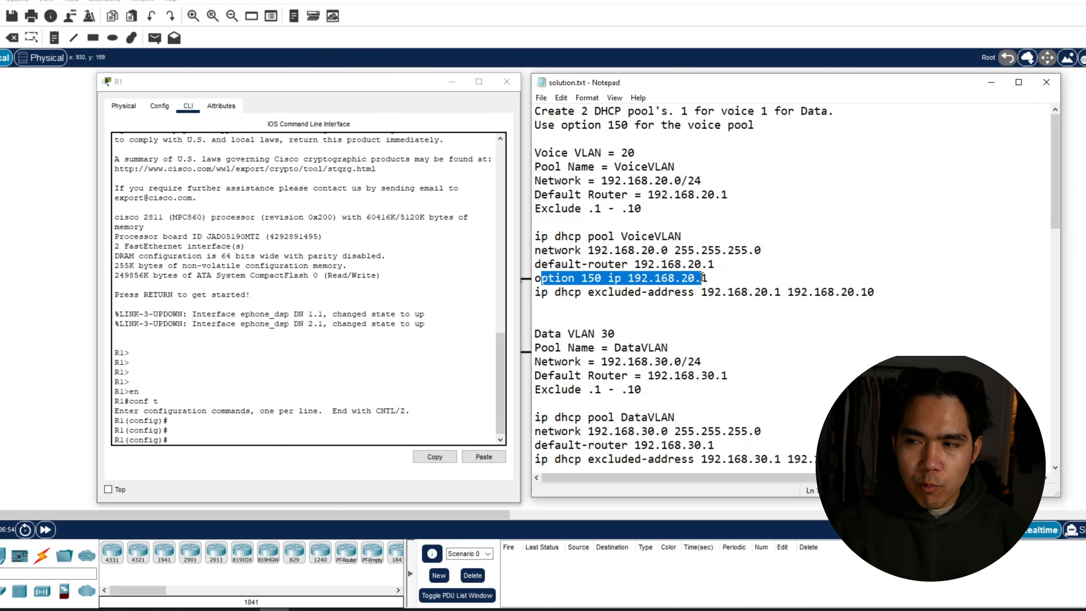
{"action": "left_click", "coordinate": [564, 128]}
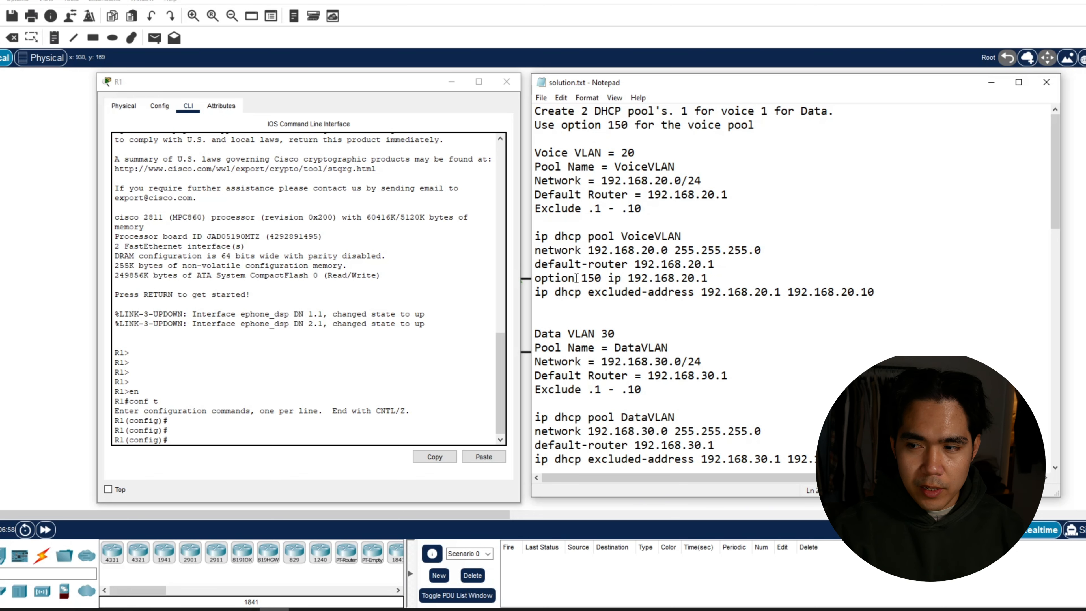
{"action": "left_click_drag", "start_coordinate": [715, 264], "coordinate": [624, 267]}
{"action": "left_click_drag", "start_coordinate": [534, 278], "coordinate": [712, 278]}
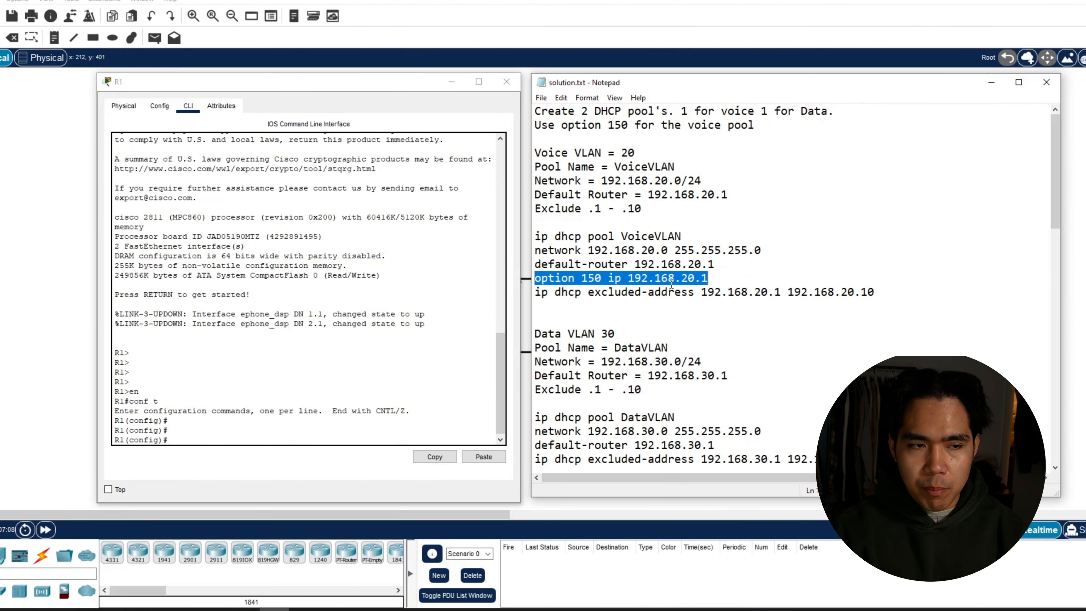
{"action": "left_click", "coordinate": [43, 301]}
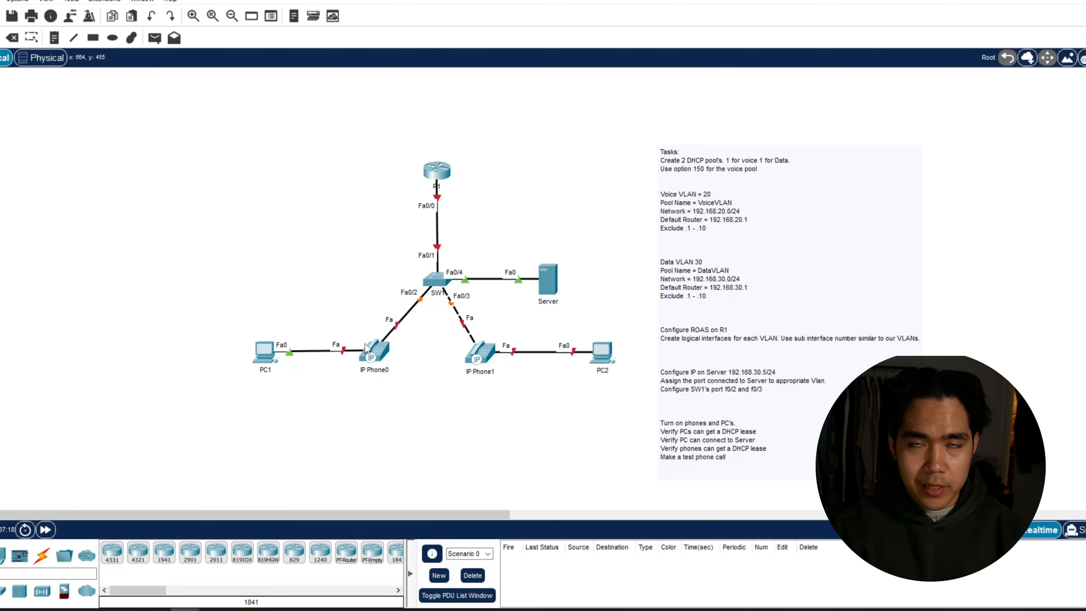
{"action": "mouse_move", "coordinate": [362, 349]}
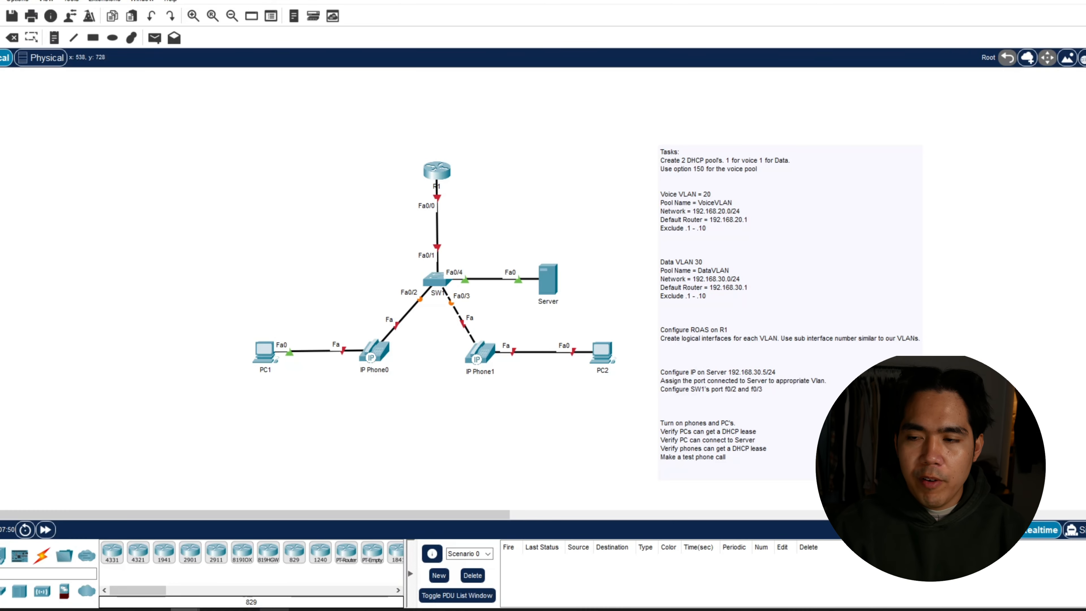
{"action": "mouse_move", "coordinate": [274, 609]}
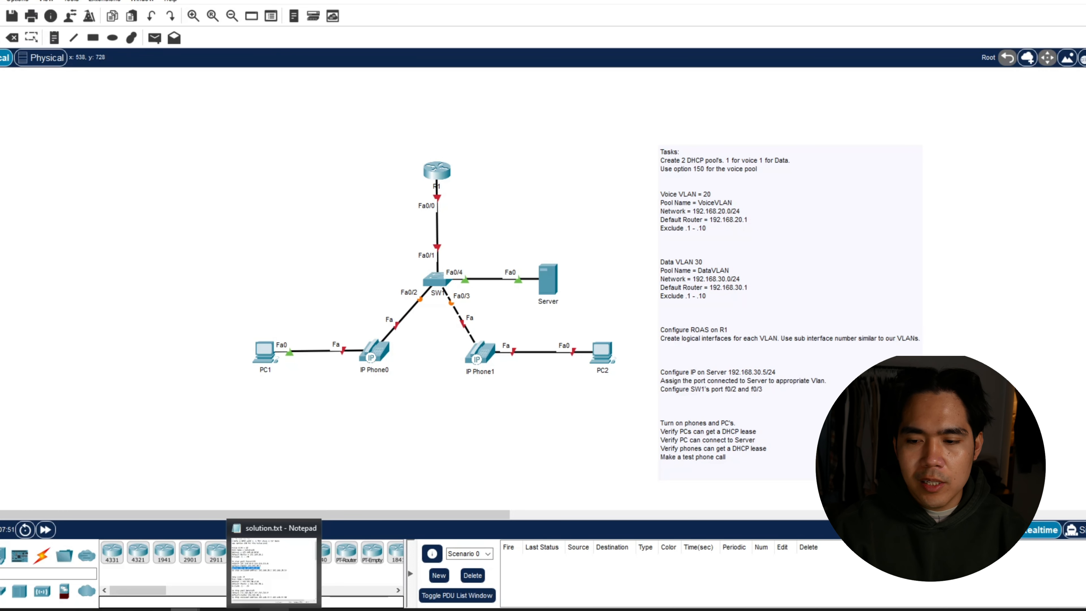
{"action": "left_click", "coordinate": [274, 565]}
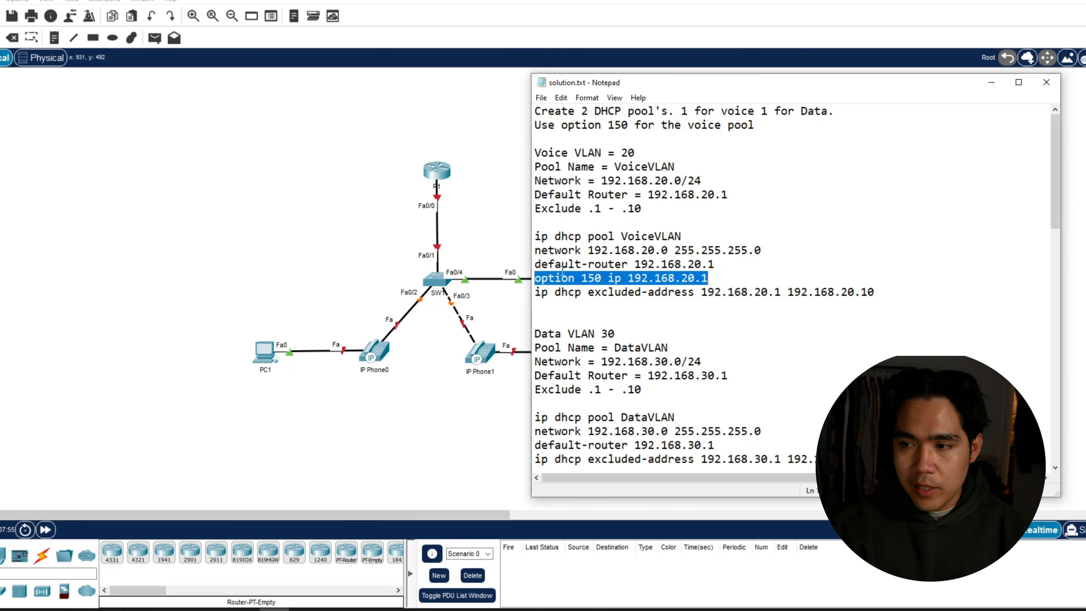
{"action": "left_click", "coordinate": [554, 281]}
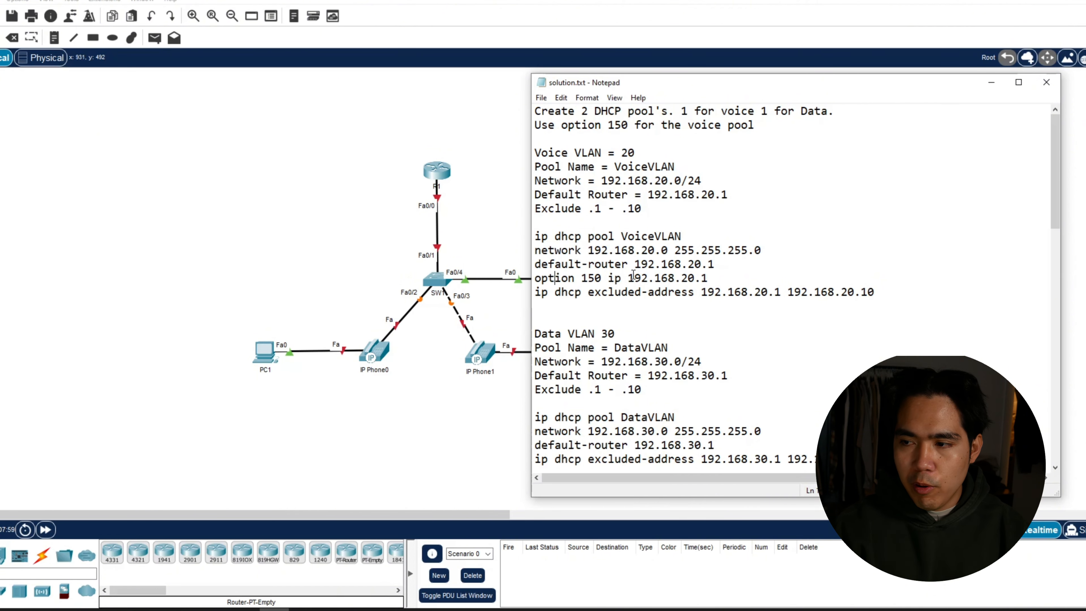
{"action": "left_click_drag", "start_coordinate": [630, 278], "coordinate": [717, 277]}
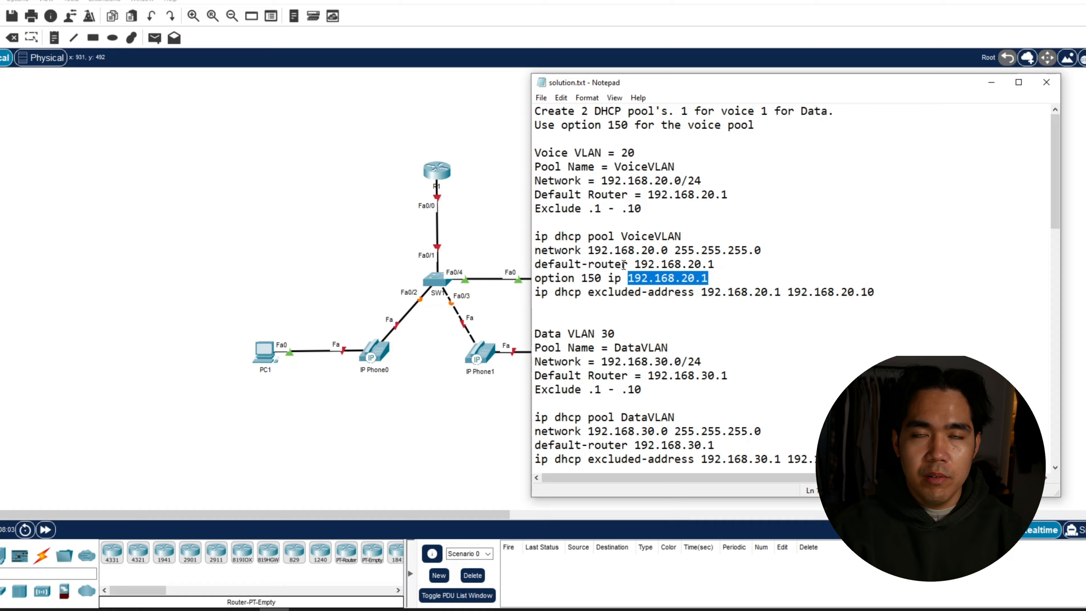
{"action": "left_click", "coordinate": [614, 278]}
Step: Copy the VoiceVLAN DHCP pool commands from solution.txt into R1: network 192.168.20.0 255.255.255.0, default router and option 150 at 192.168.20.1, excluding 192.168.20.1 to 192.168.20.10
{"action": "left_click_drag", "start_coordinate": [904, 295], "coordinate": [529, 238]}
{"action": "key", "text": "ctrl+c"}
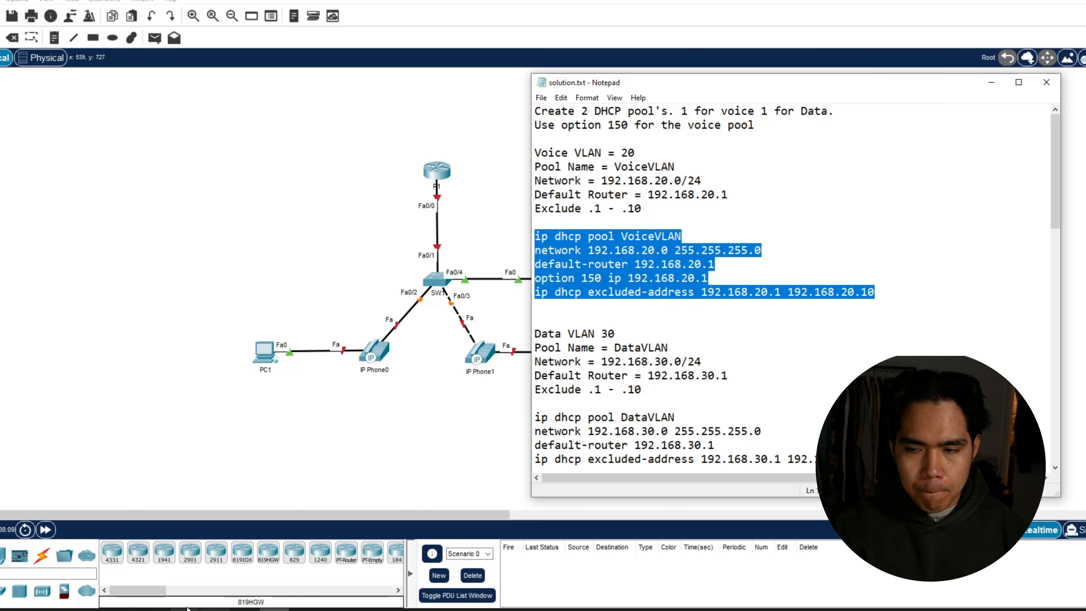
{"action": "left_click", "coordinate": [438, 172]}
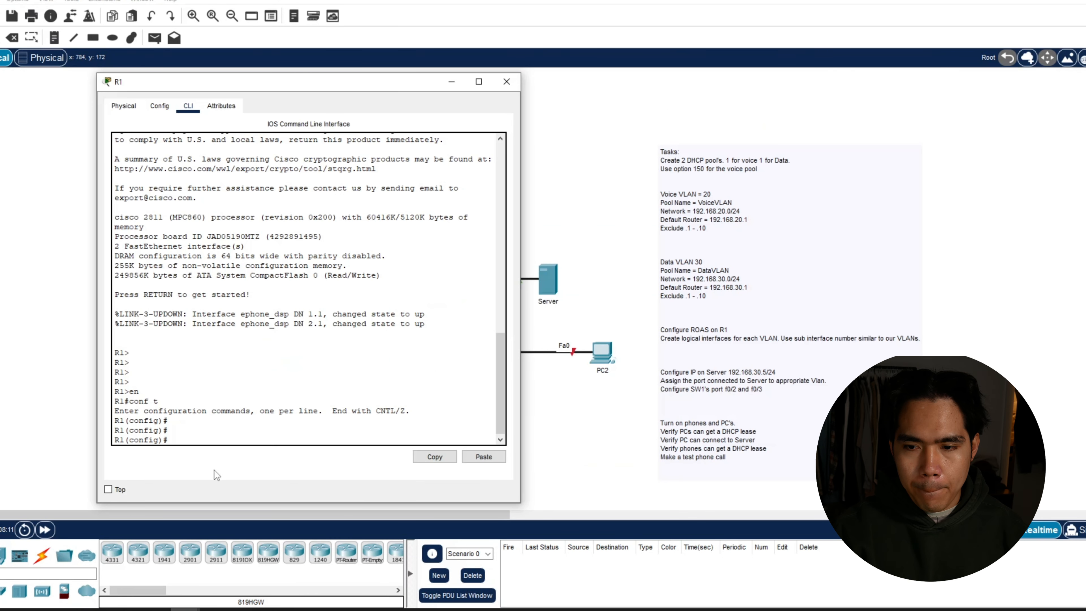
{"action": "left_click", "coordinate": [477, 458]}
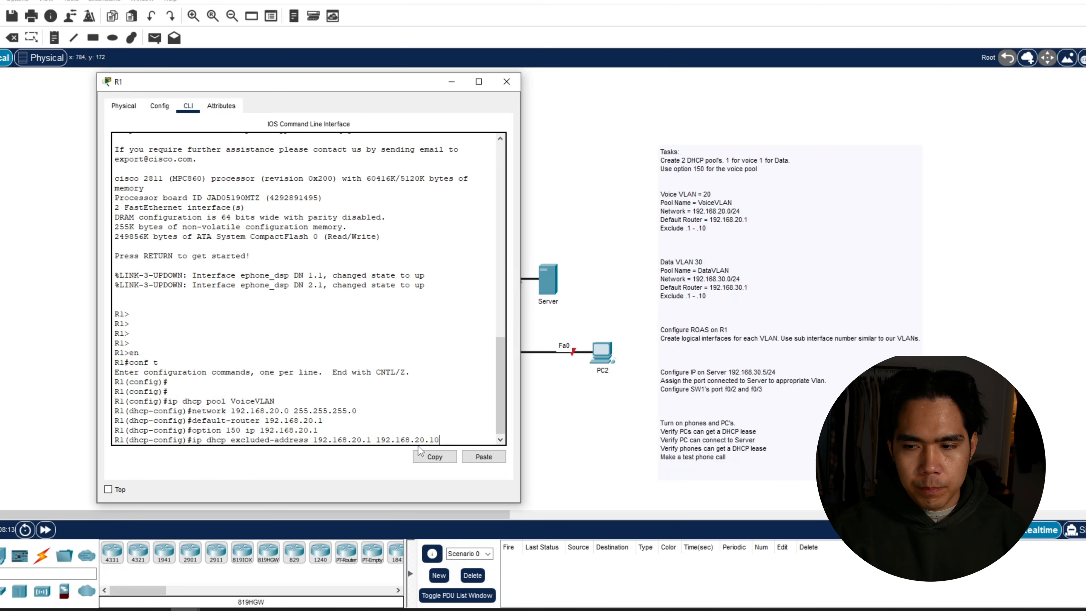
Step: Copy the DataVLAN DHCP pool commands from solution.txt into R1: network 192.168.30.0 255.255.255.0, default router 192.168.30.1, excluding 192.168.30.1 to 192.168.30.10
{"action": "key", "text": "alt+Tab"}
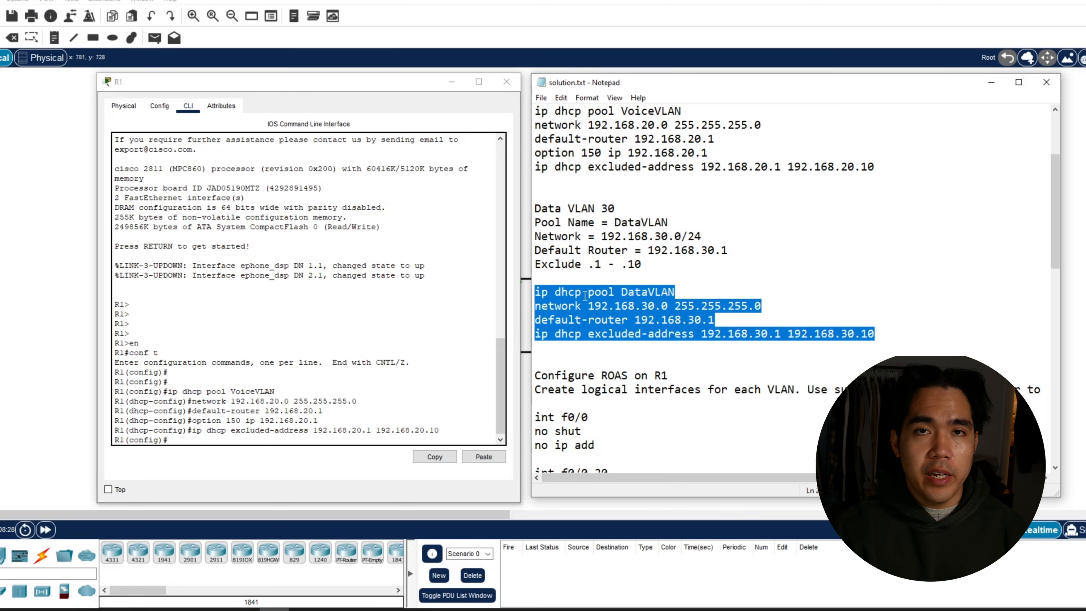
{"action": "left_click", "coordinate": [542, 207]}
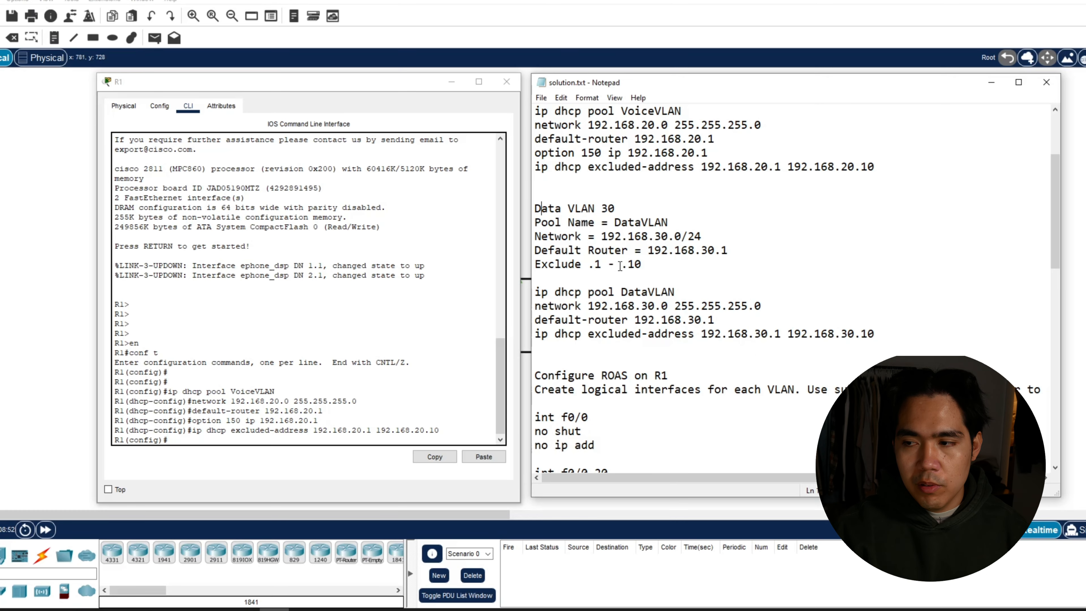
{"action": "left_click_drag", "start_coordinate": [874, 334], "coordinate": [535, 292]}
{"action": "key", "text": "ctrl+c"}
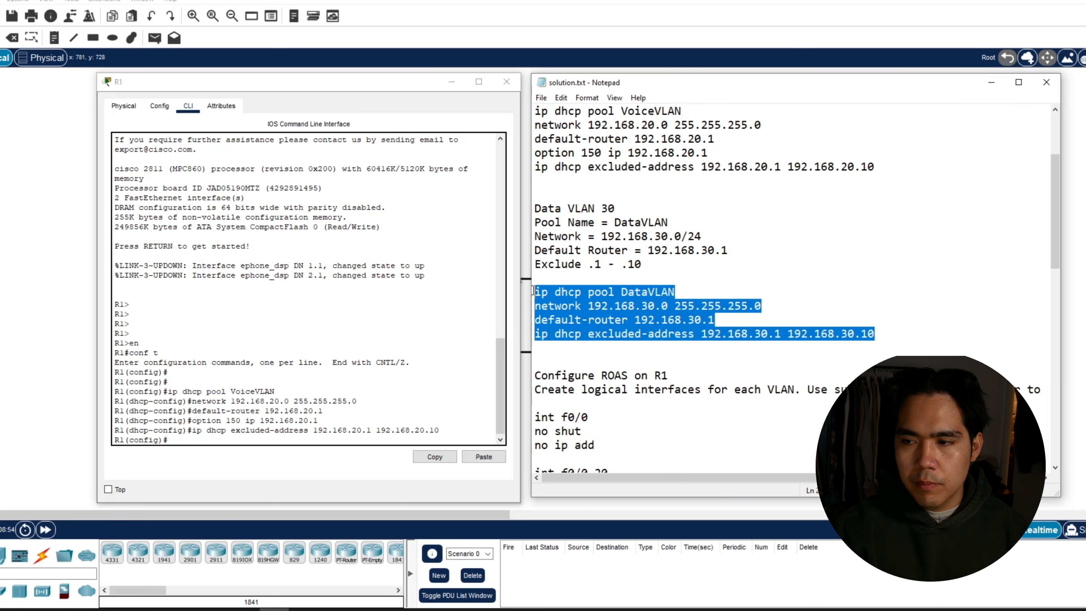
{"action": "left_click", "coordinate": [235, 438]}
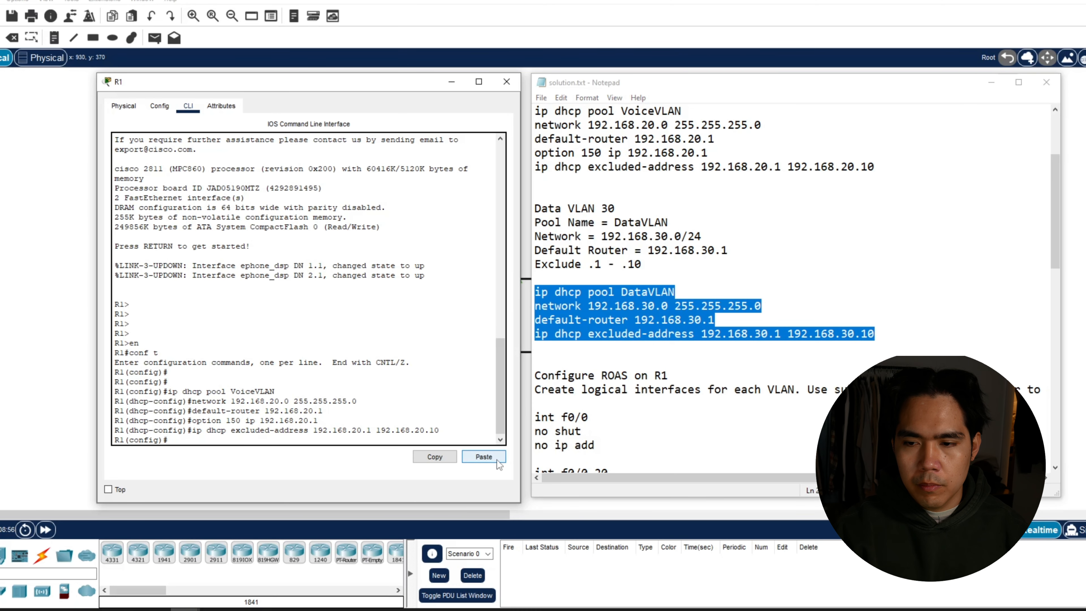
{"action": "left_click", "coordinate": [485, 458]}
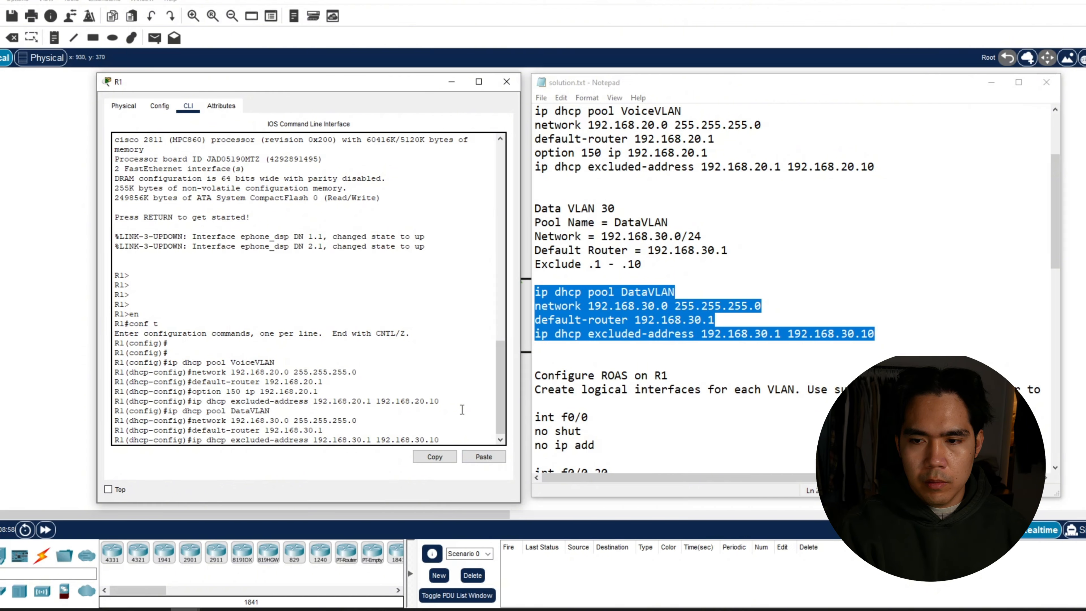
{"action": "key", "text": "Return"}
{"action": "key", "text": "Return"}
{"action": "key", "text": "Return"}
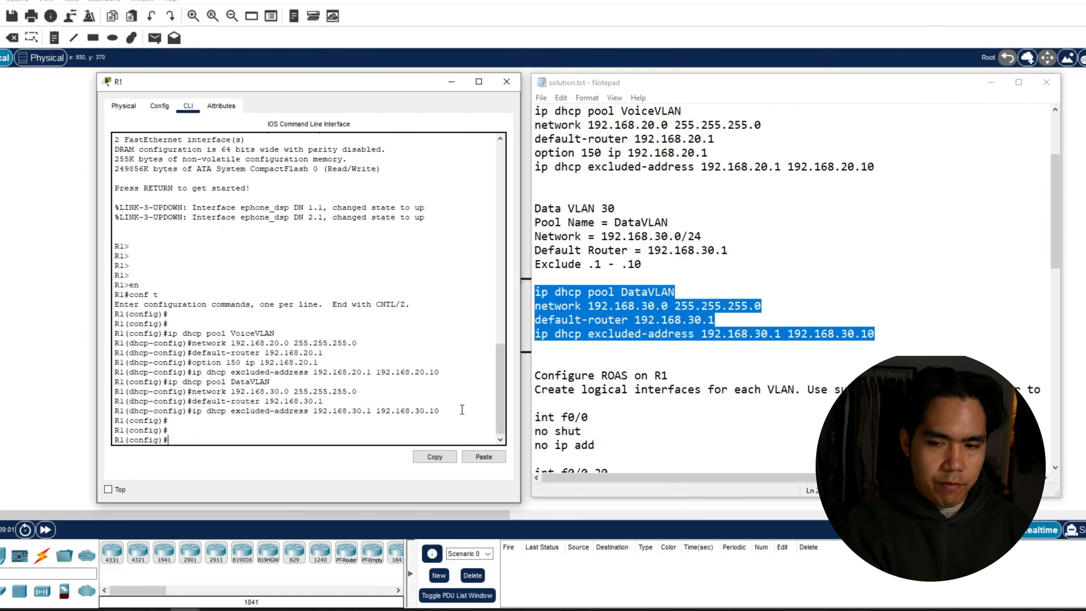
{"action": "key", "text": "Return"}
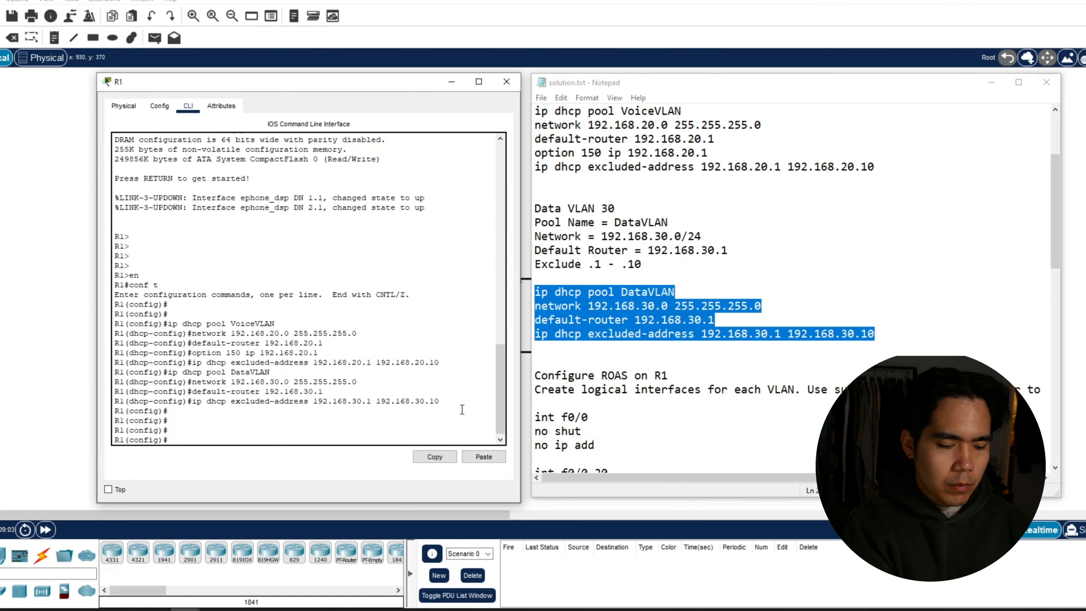
Step: Display R1's running configuration with "do sh run" and bring its DHCP section into view
{"action": "type", "text": "do sh"}
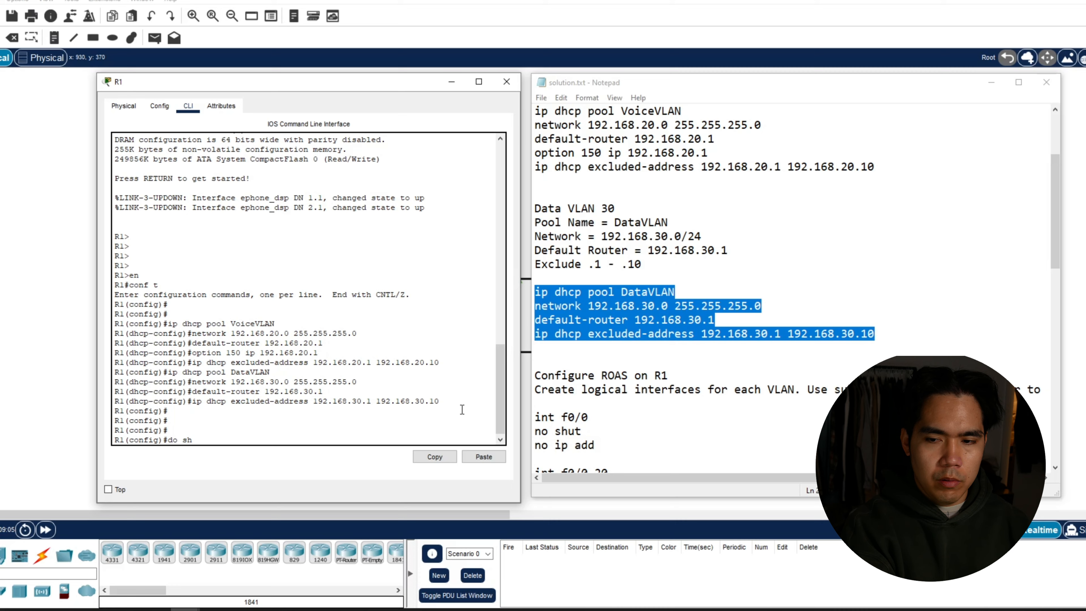
{"action": "type", "text": " run"}
{"action": "key", "text": "Return"}
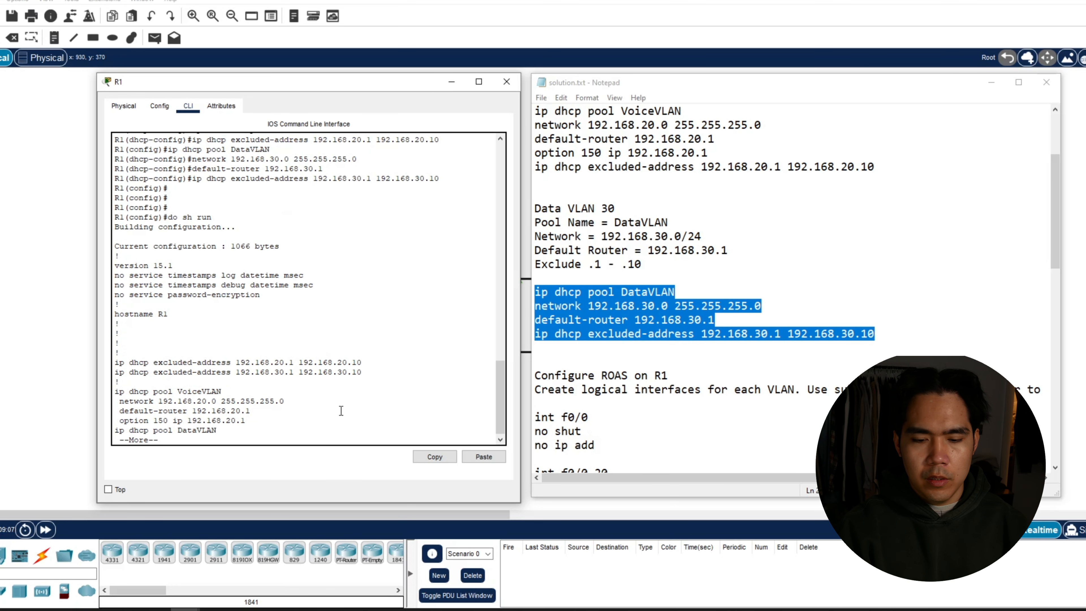
{"action": "key", "text": "space"}
{"action": "scroll", "coordinate": [338, 398], "scroll_direction": "up", "scroll_amount": 5}
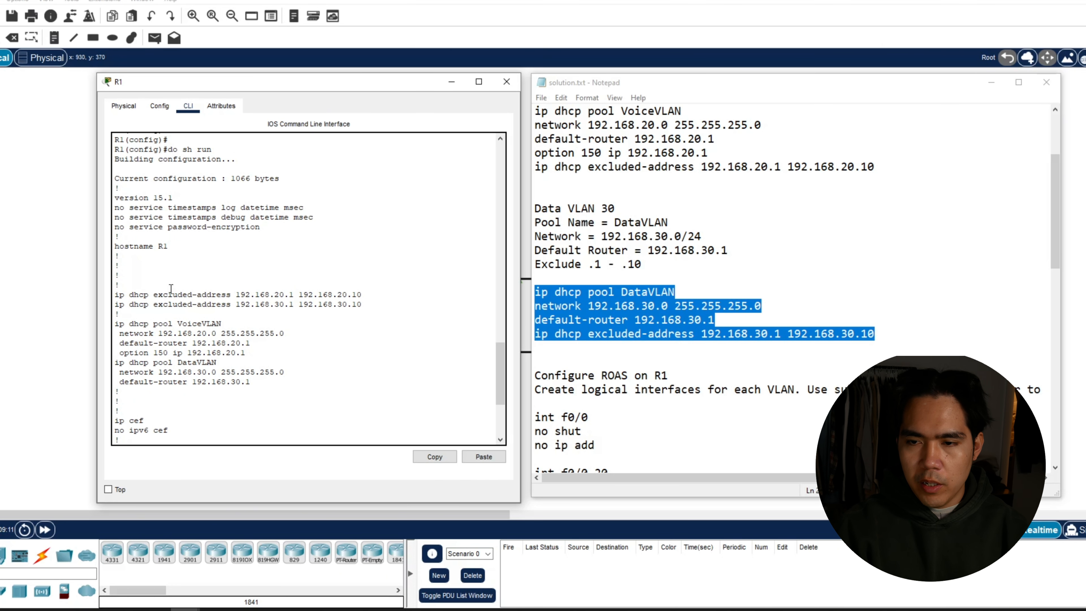
Step: Check the excluded address ranges, both DHCP pools and the option 150 line in R1's configuration against the notes
{"action": "left_click", "coordinate": [594, 274]}
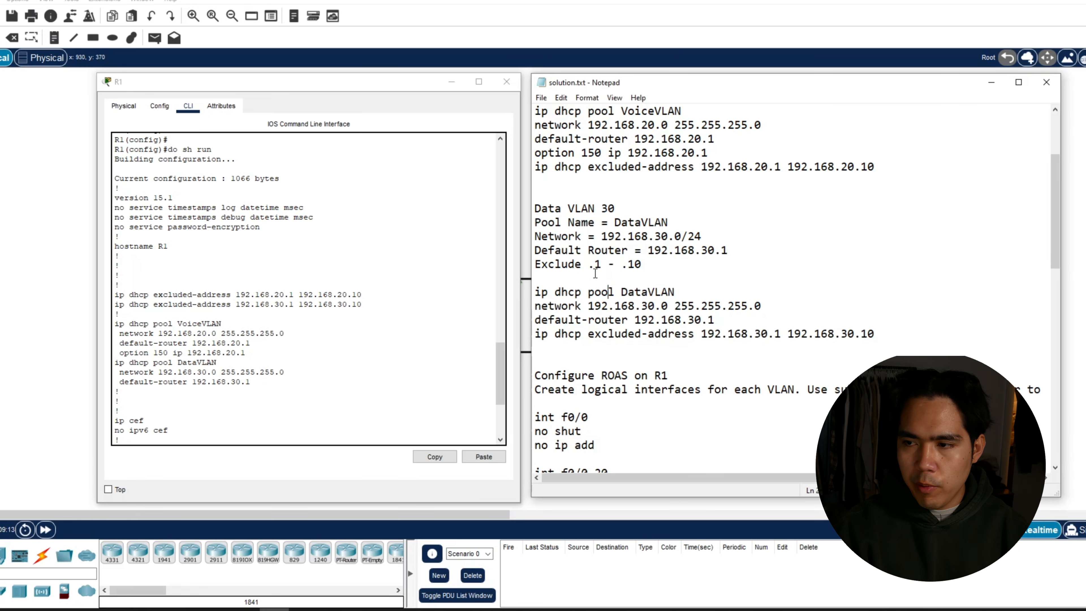
{"action": "scroll", "coordinate": [573, 270], "scroll_direction": "up", "scroll_amount": 1}
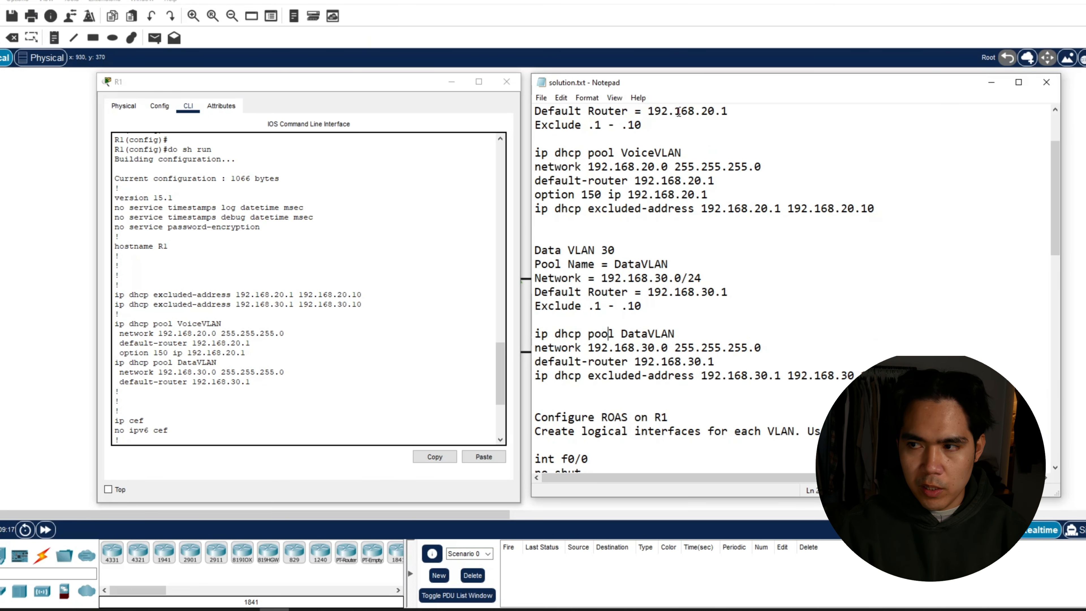
{"action": "left_click_drag", "start_coordinate": [276, 294], "coordinate": [363, 294]}
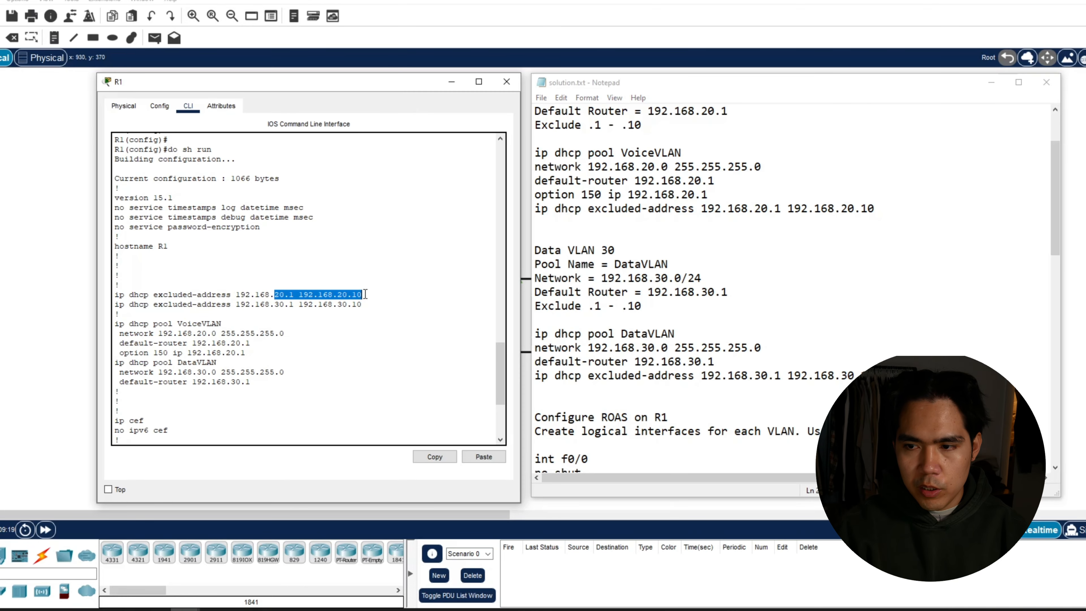
{"action": "left_click", "coordinate": [289, 294]}
{"action": "left_click_drag", "start_coordinate": [290, 294], "coordinate": [370, 296]}
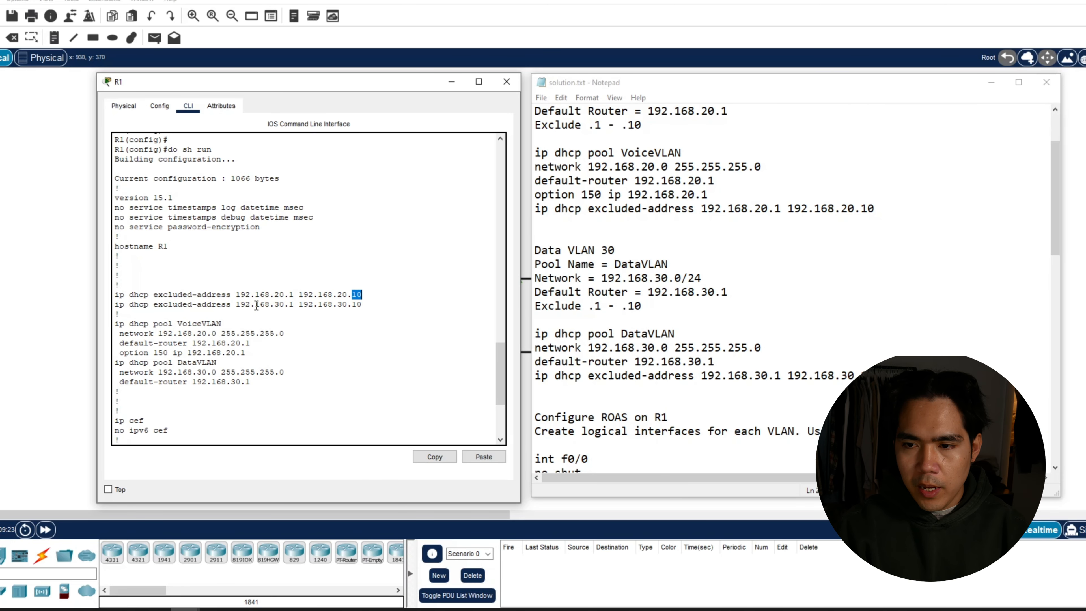
{"action": "left_click_drag", "start_coordinate": [284, 305], "coordinate": [291, 305]}
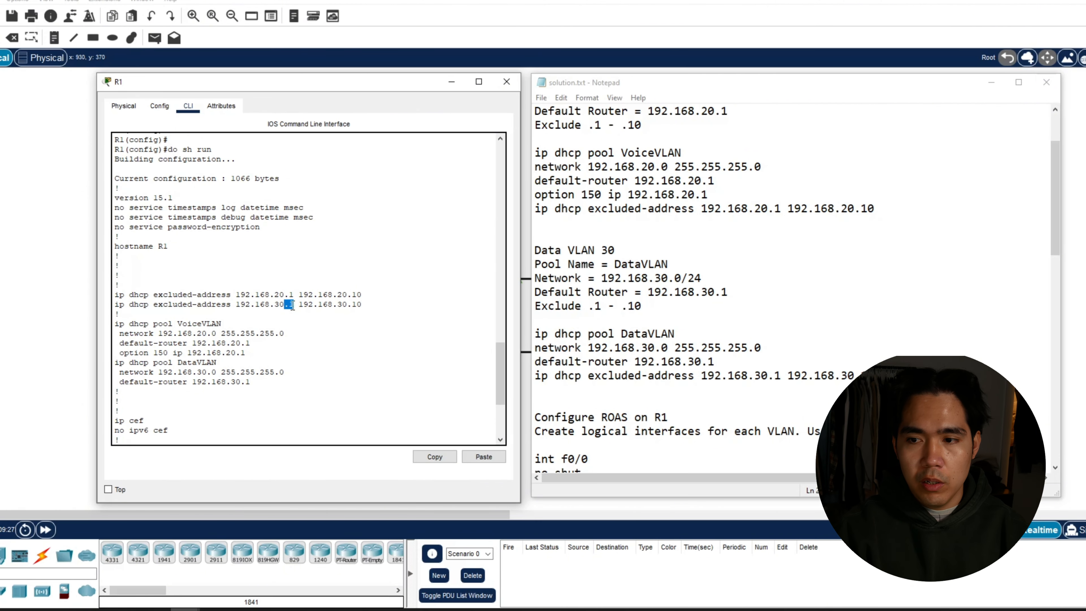
{"action": "left_click_drag", "start_coordinate": [352, 304], "coordinate": [372, 309]}
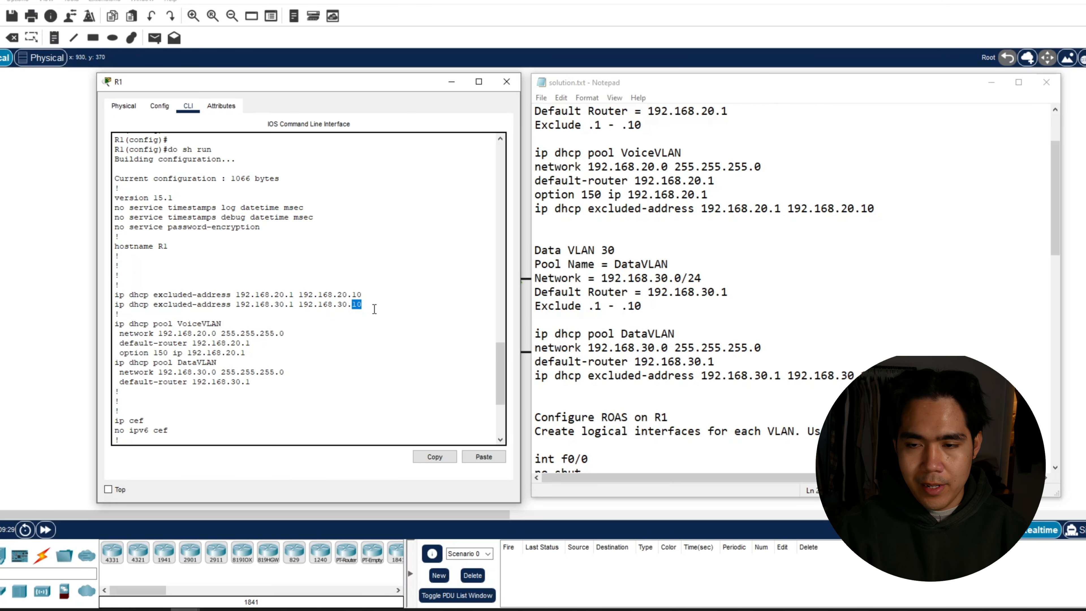
{"action": "left_click_drag", "start_coordinate": [139, 324], "coordinate": [229, 326]}
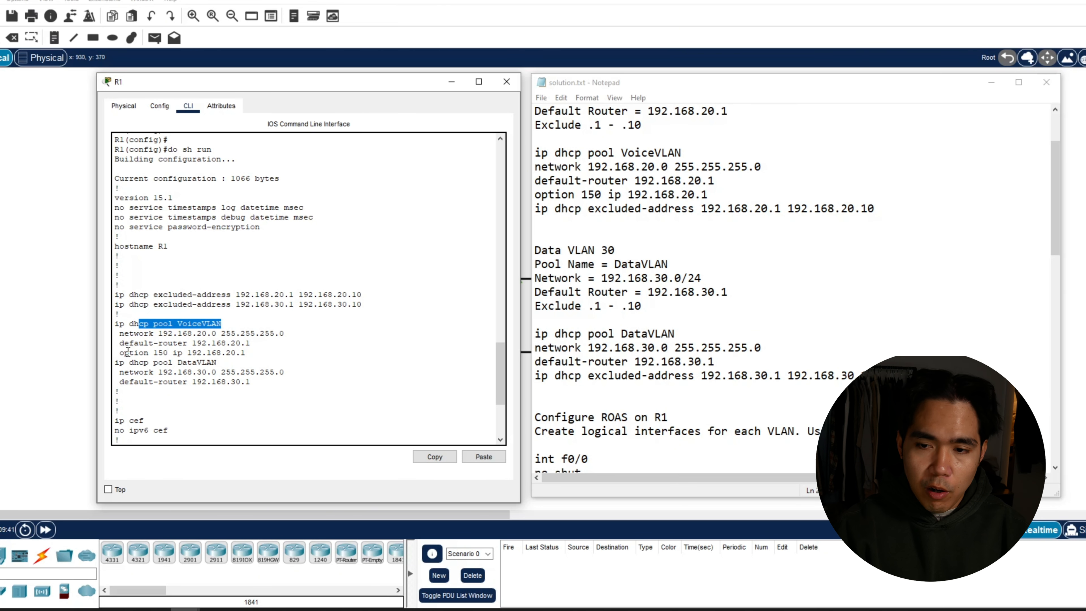
{"action": "left_click_drag", "start_coordinate": [124, 352], "coordinate": [251, 354]}
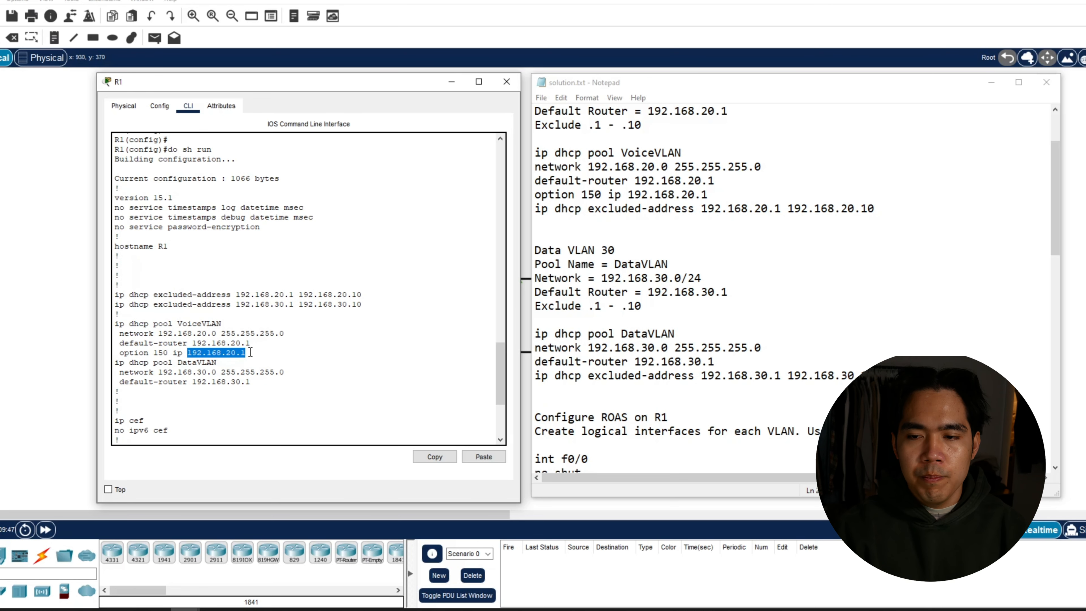
{"action": "left_click", "coordinate": [238, 359]}
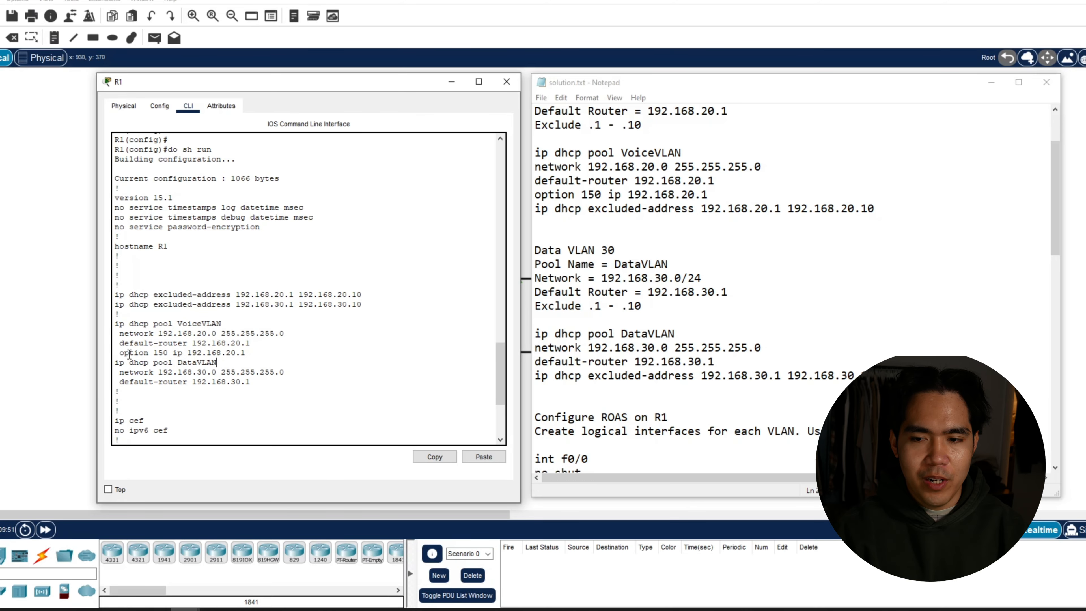
{"action": "left_click_drag", "start_coordinate": [124, 353], "coordinate": [246, 358]}
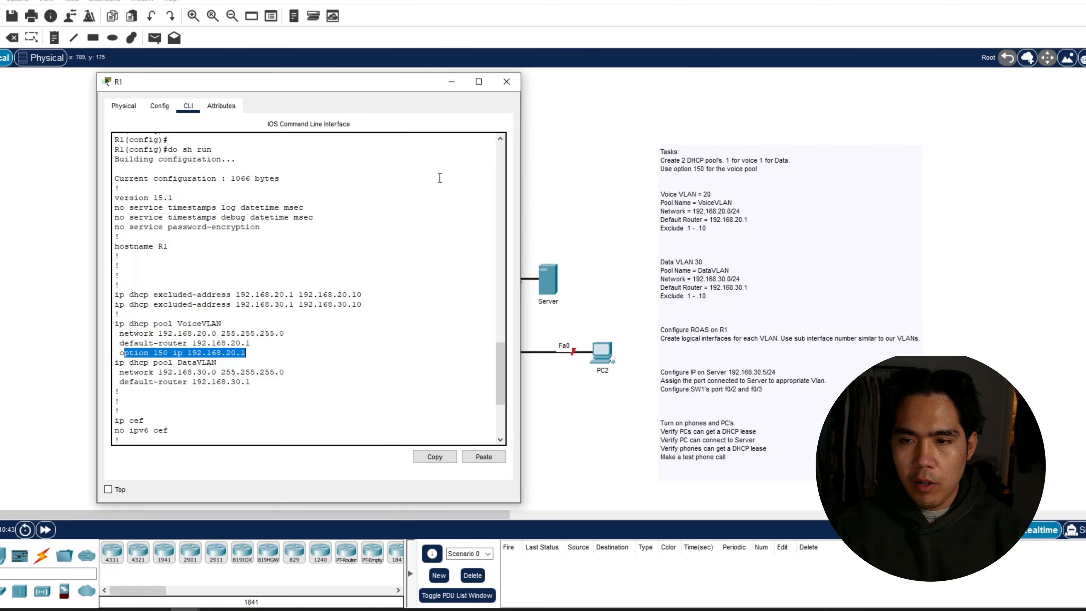
Step: Leave R1's configuration listing and bring up its physical interface f0/0 with "no shut"
{"action": "left_click_drag", "start_coordinate": [209, 88], "coordinate": [683, 84]}
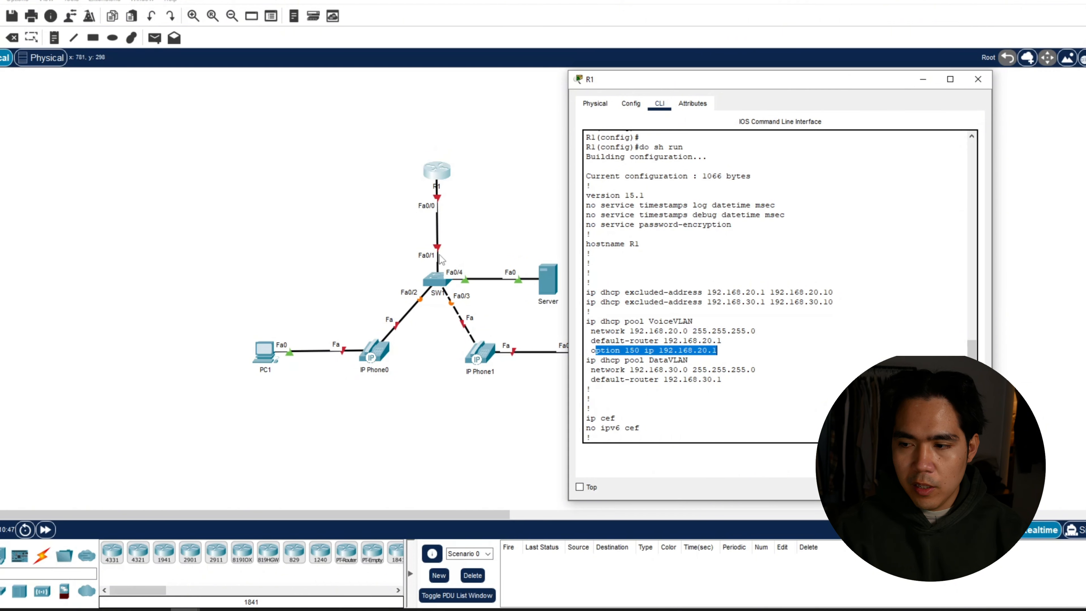
{"action": "scroll", "coordinate": [650, 431], "scroll_direction": "down", "scroll_amount": 5}
{"action": "left_click", "coordinate": [648, 441]}
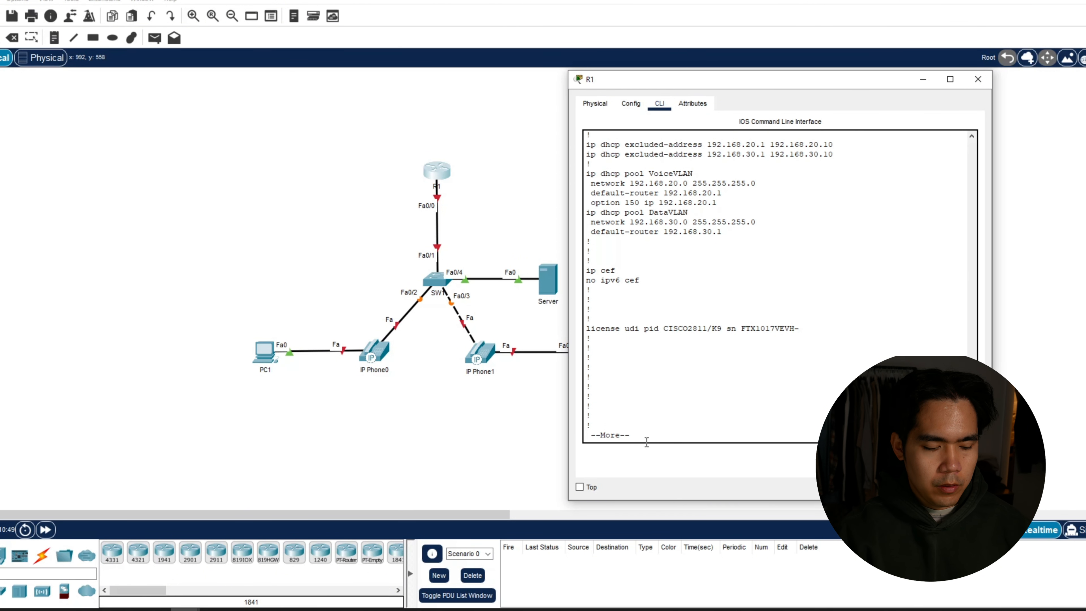
{"action": "key", "text": "q"}
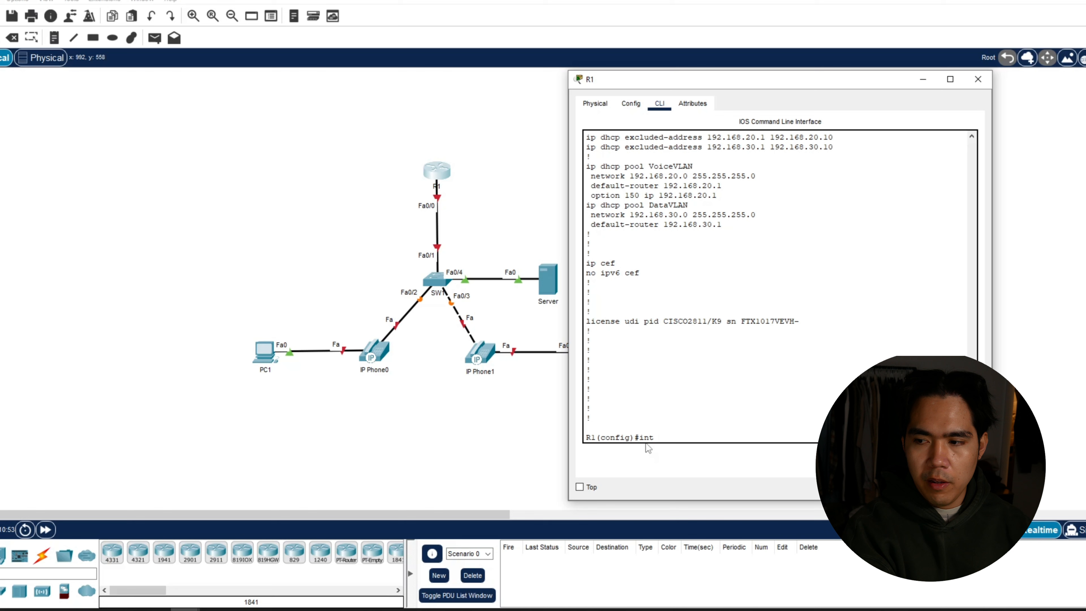
{"action": "type", "text": "int f0/0"}
{"action": "key", "text": "Return"}
{"action": "type", "text": "nfig-if)#n"}
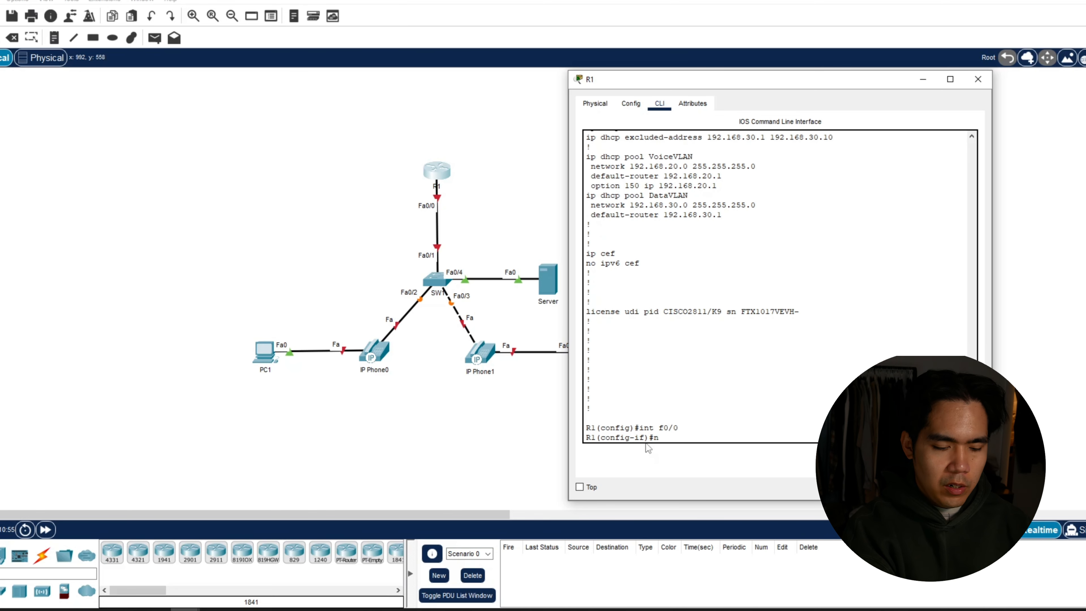
{"action": "type", "text": "o shut"}
{"action": "key", "text": "Return"}
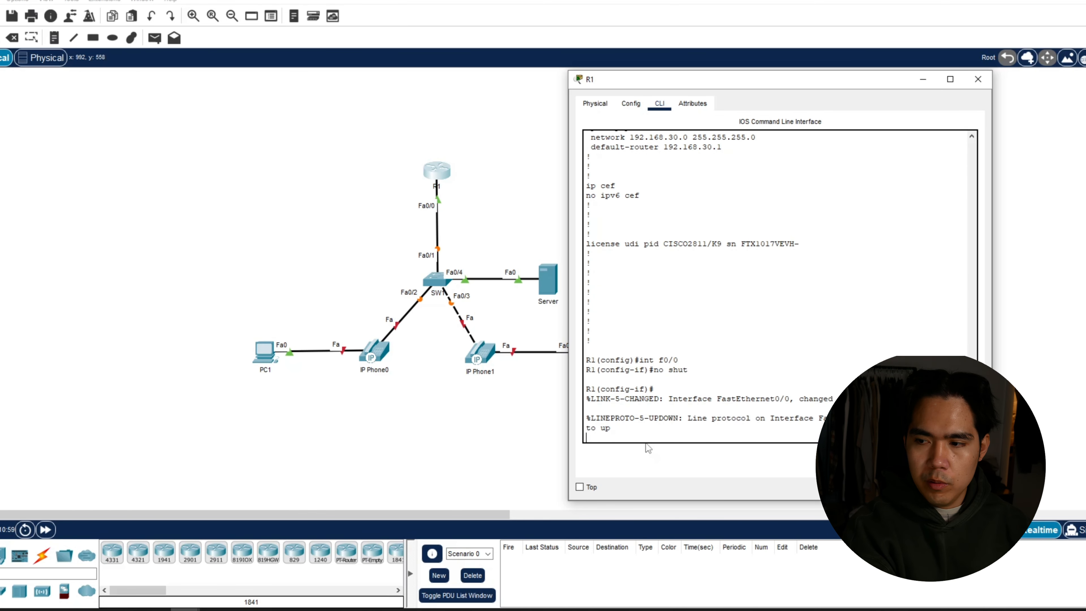
Step: Clear any IP address from R1's physical interface f0/0 with "no ip add"
{"action": "type", "text": "no"}
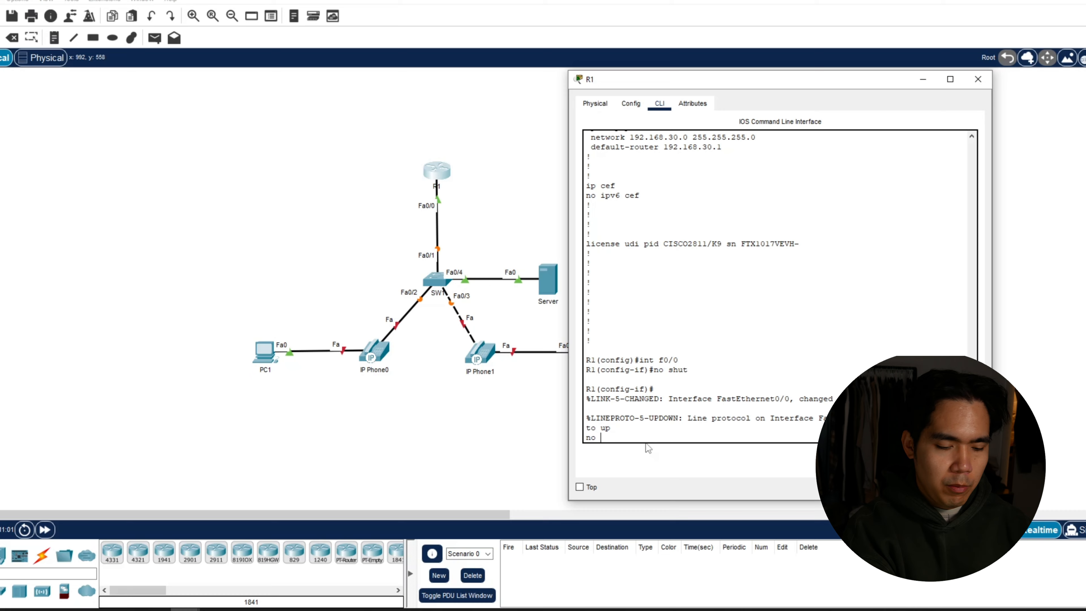
{"action": "type", "text": " ip ad"}
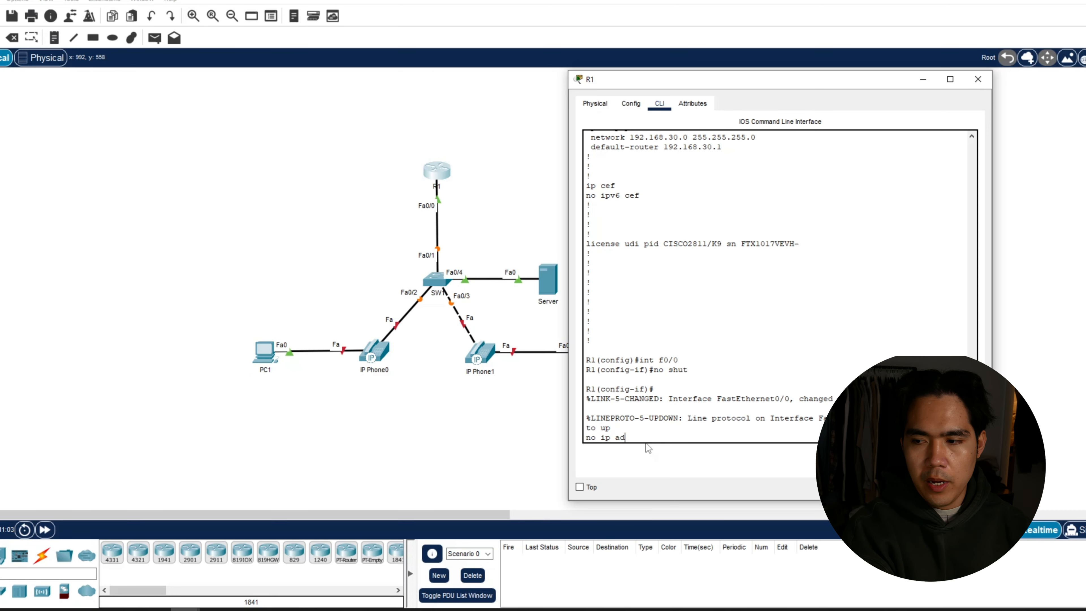
{"action": "type", "text": "d"}
{"action": "key", "text": "Return"}
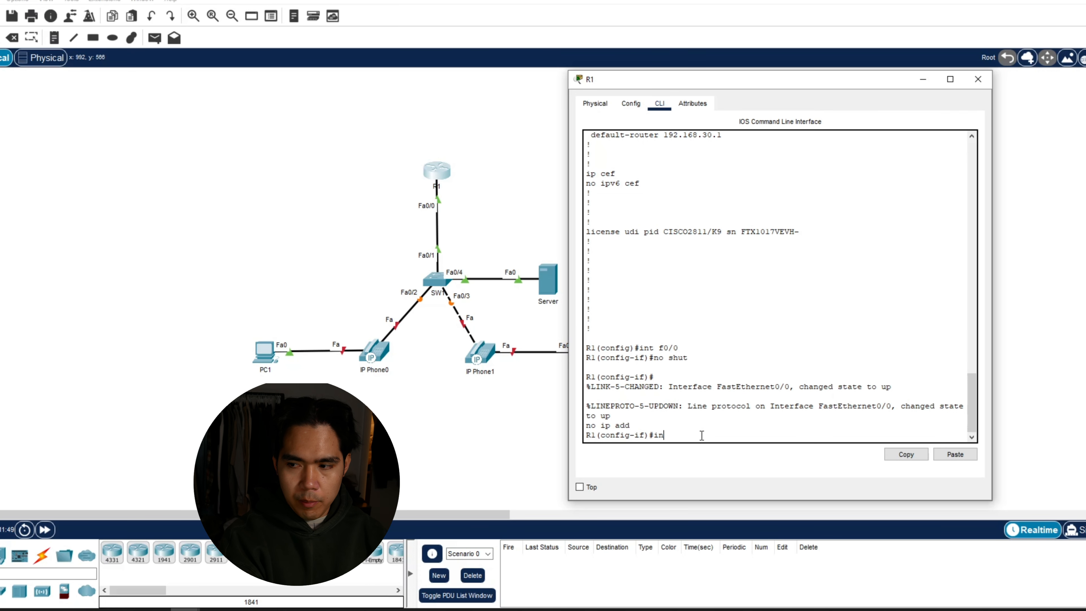
Step: Create subinterface f0/0.20 on R1 for the voice VLAN with encapsulation dot1q 20
{"action": "type", "text": "t f0"}
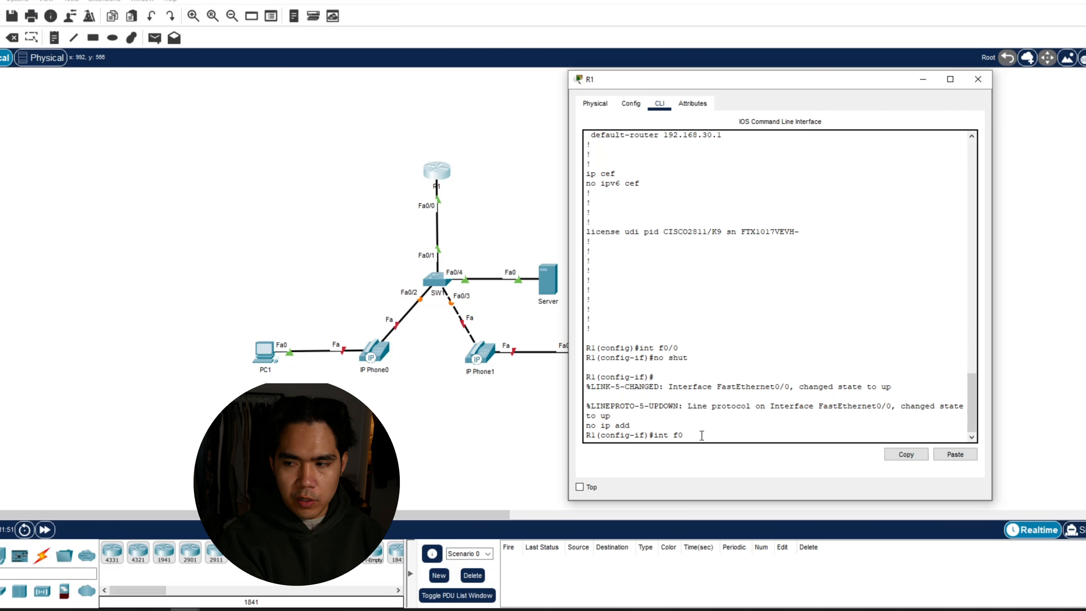
{"action": "type", "text": "/0.20"}
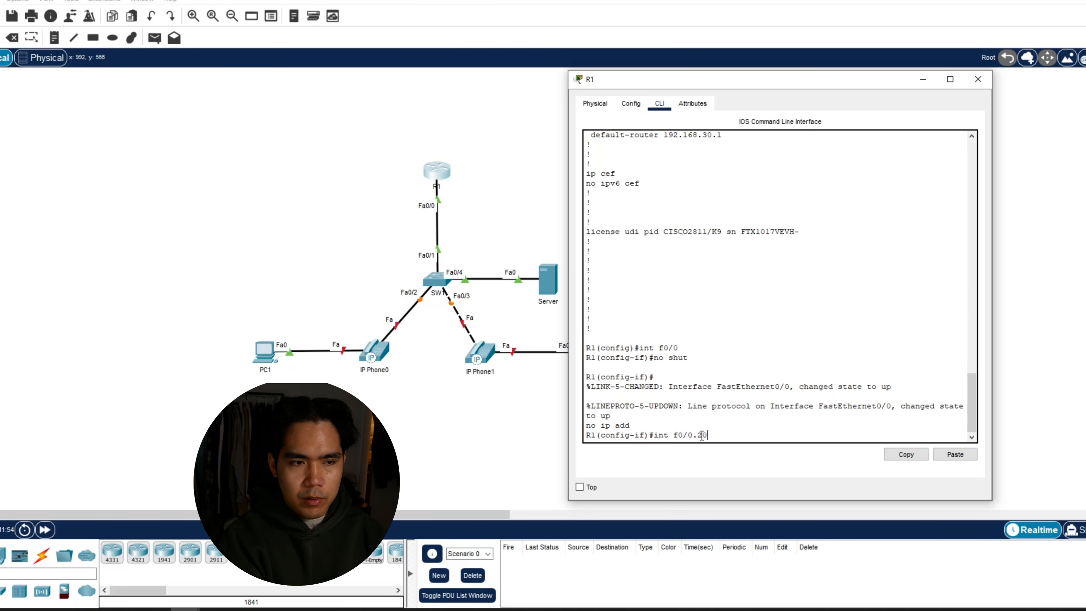
{"action": "key", "text": "Return"}
{"action": "type", "text": "encap"}
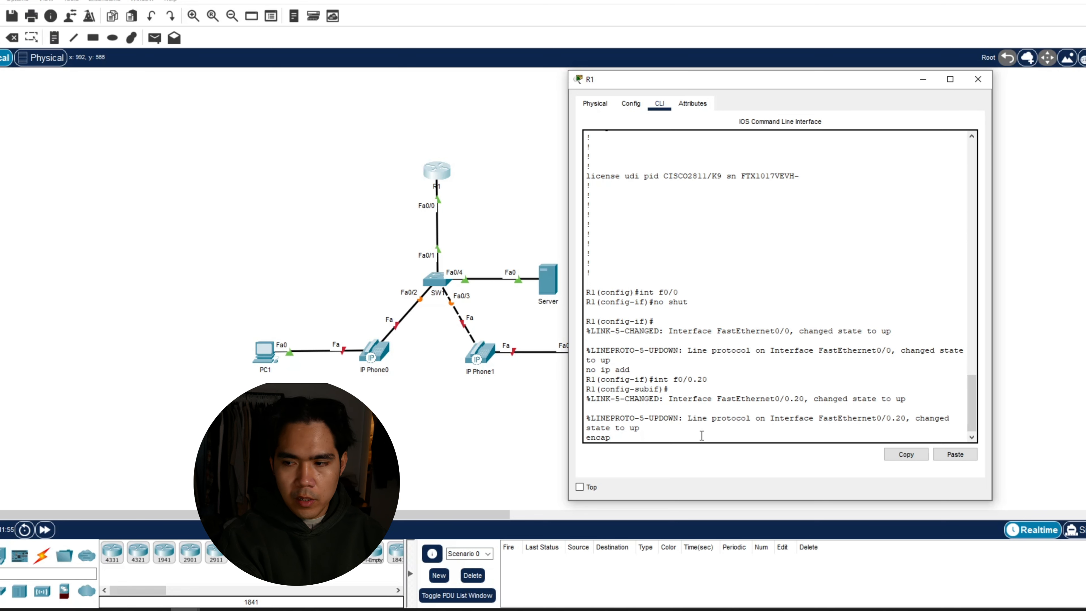
{"action": "type", "text": " dot1q"}
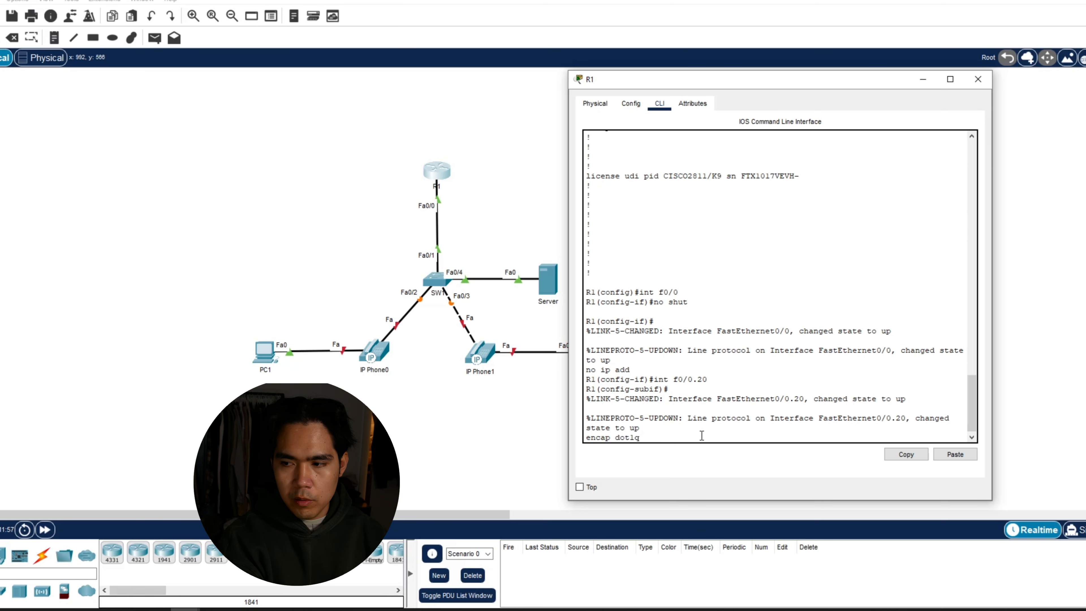
{"action": "type", "text": " 20"}
{"action": "key", "text": "Return"}
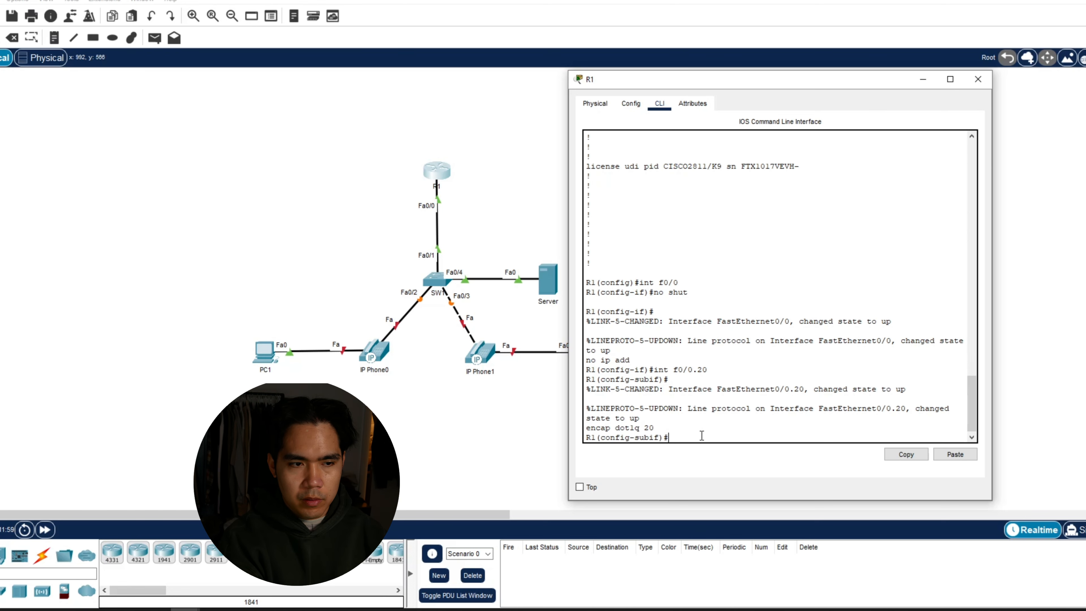
Step: Assign 192.168.20.1 255.255.255.0 to subinterface f0/0.20 and return to global configuration mode
{"action": "type", "text": "ip ad"}
{"action": "type", "text": "d "}
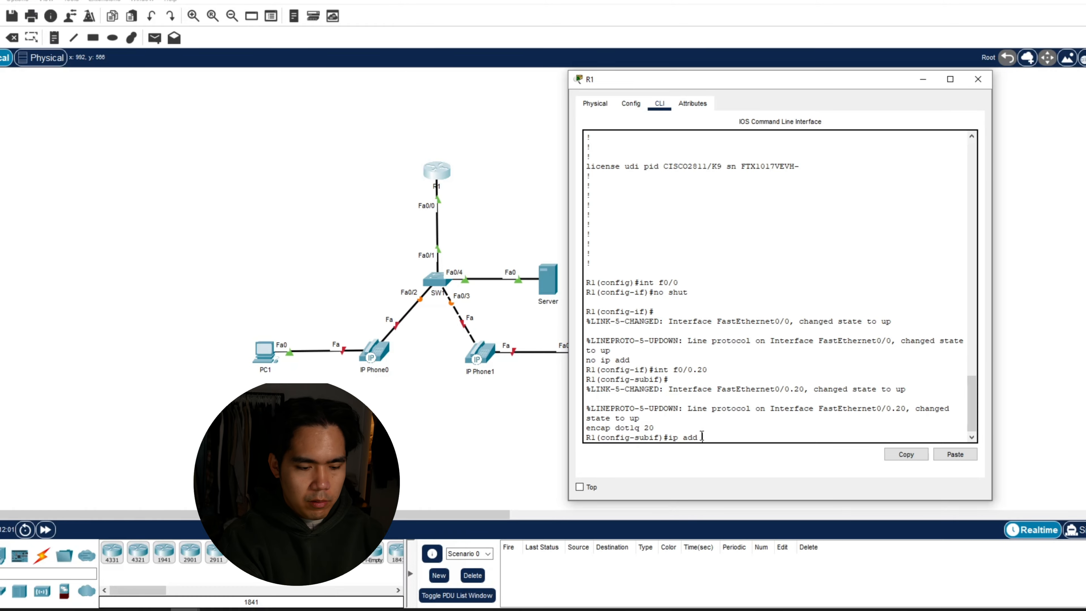
{"action": "type", "text": "192.168."}
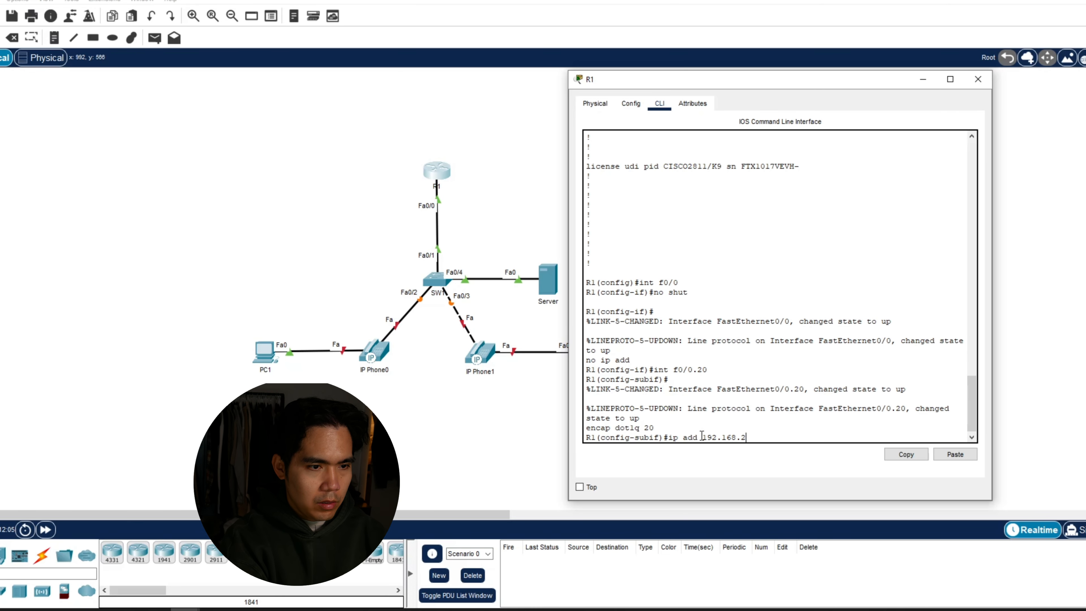
{"action": "type", "text": "20.1 255"}
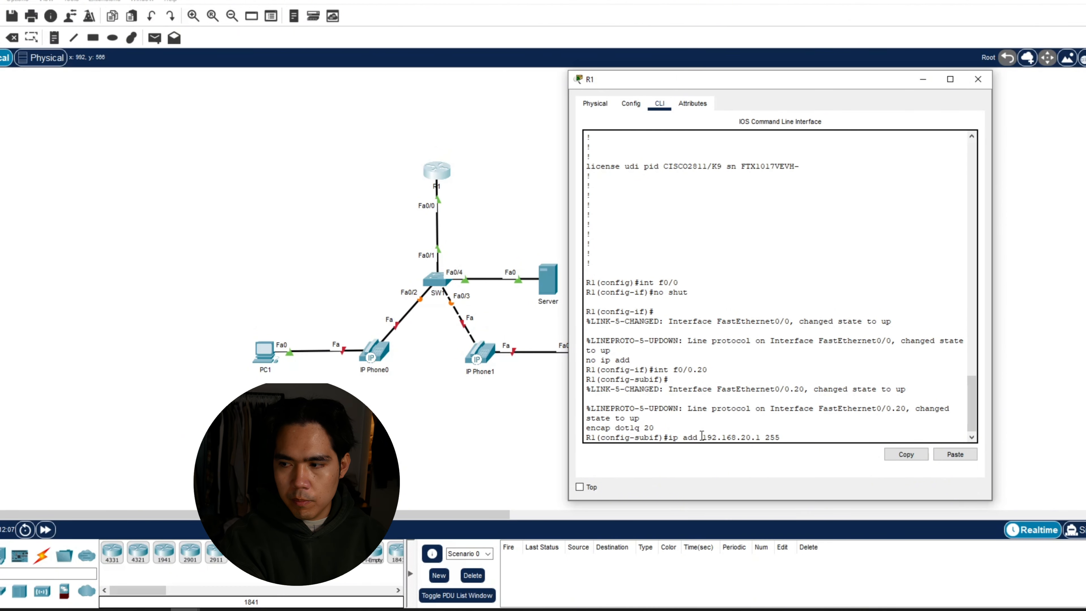
{"action": "type", "text": ".255.255.0"}
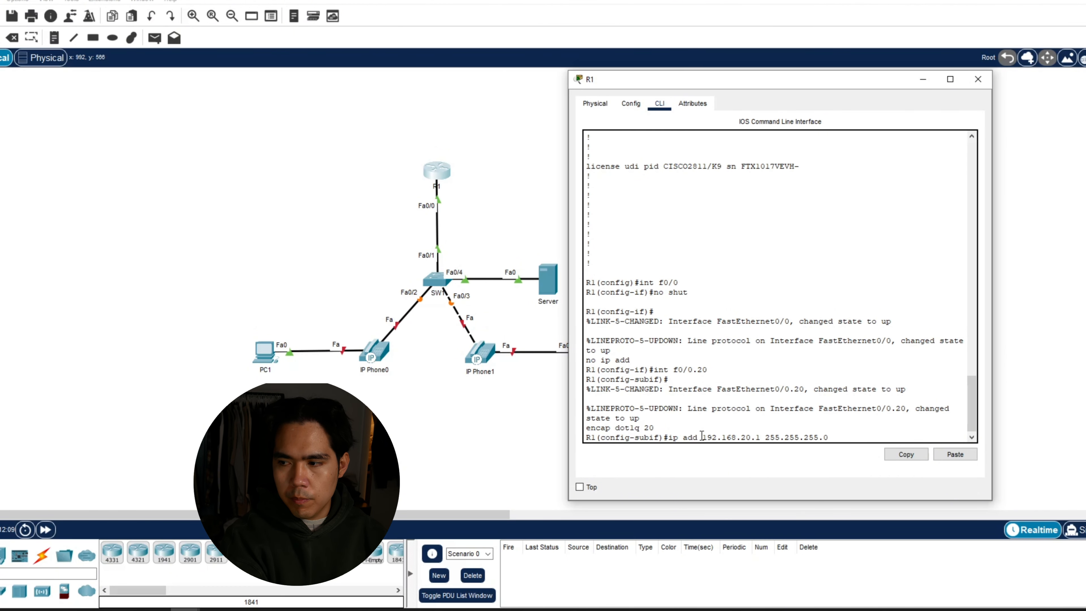
{"action": "key", "text": "Return"}
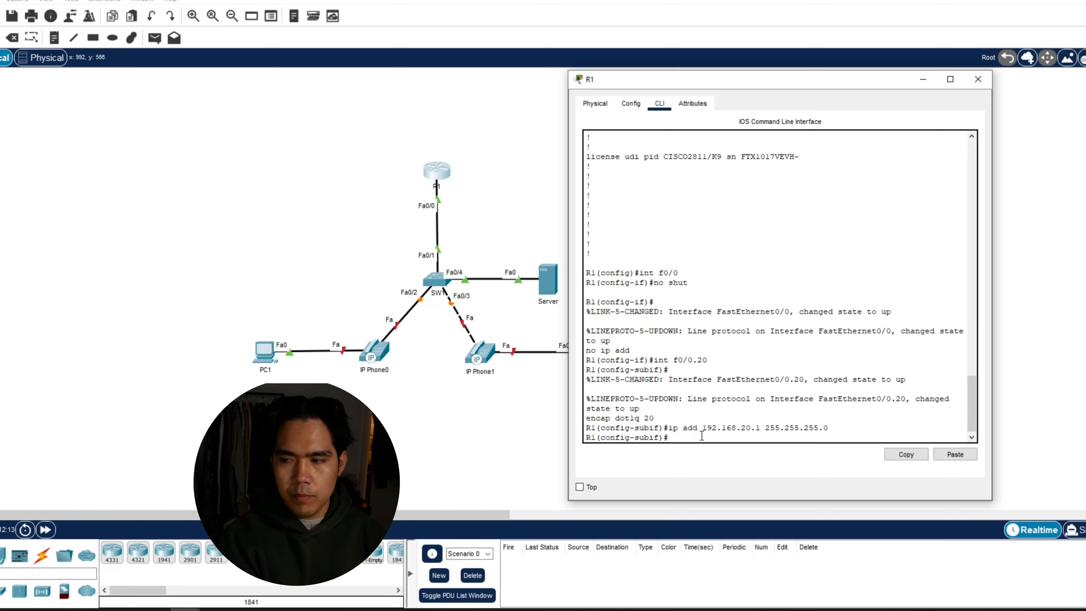
{"action": "type", "text": "e"}
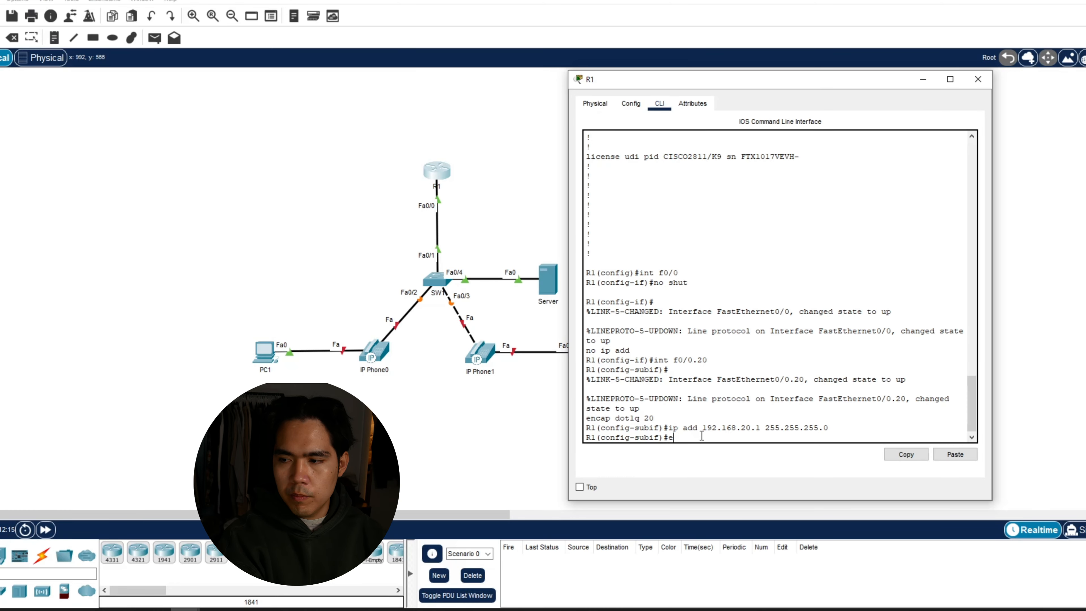
{"action": "type", "text": "xit"}
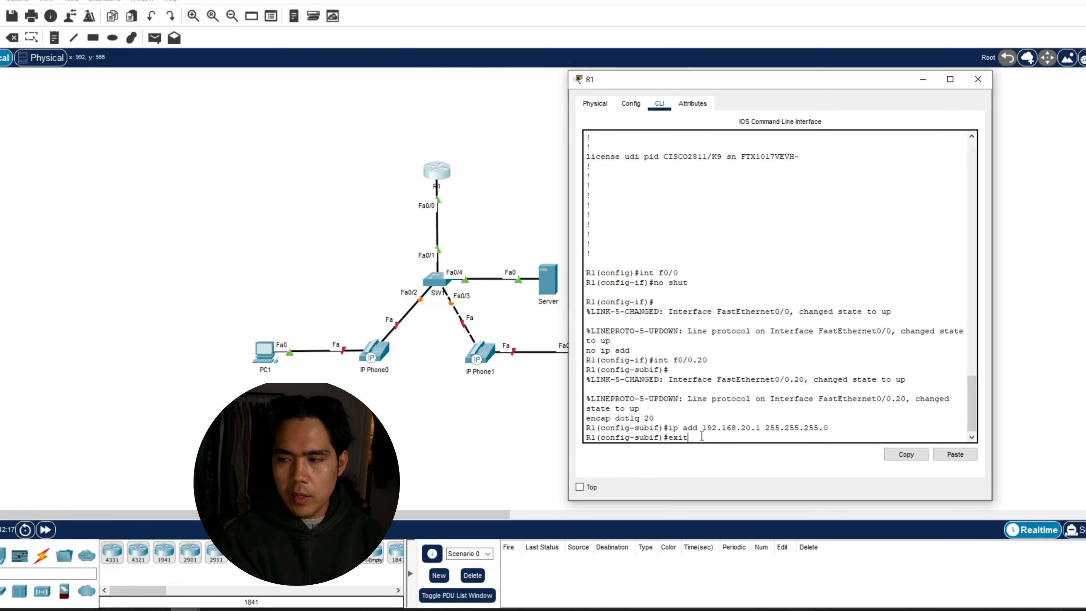
{"action": "key", "text": "Return"}
Step: List R1's interfaces with "do sh ip int bri" and check the f0/0.20 entry and the link to SW1
{"action": "type", "text": "do"}
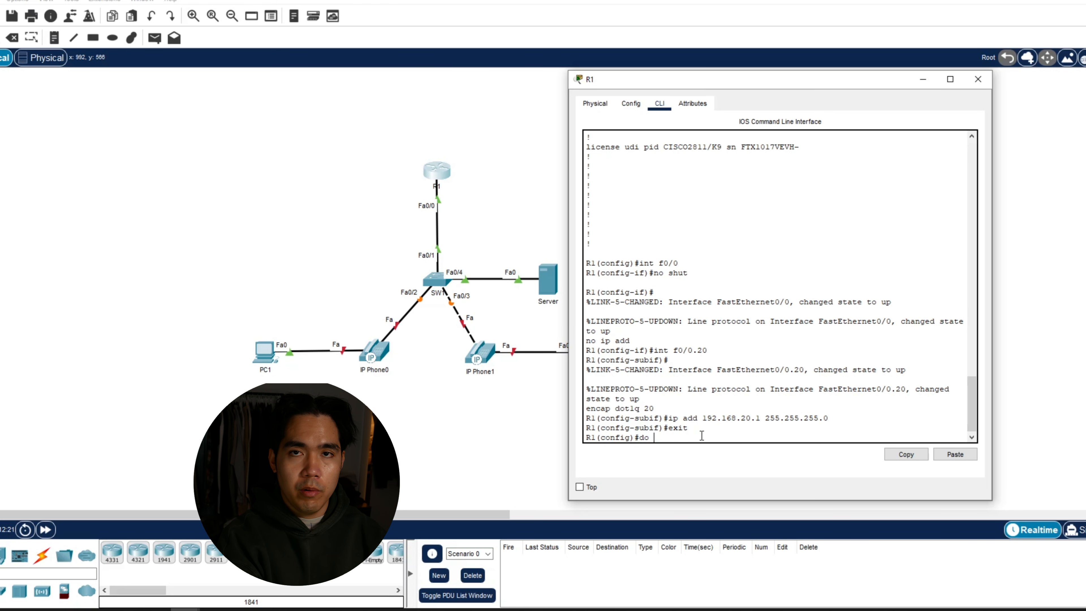
{"action": "type", "text": " sh"}
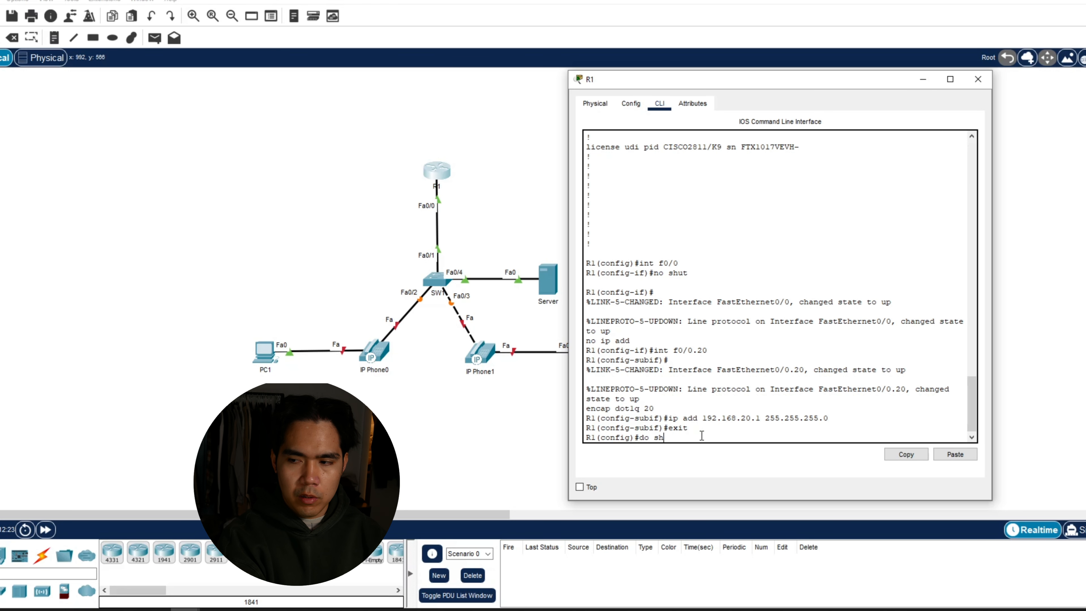
{"action": "type", "text": " ip int bri"}
{"action": "key", "text": "Return"}
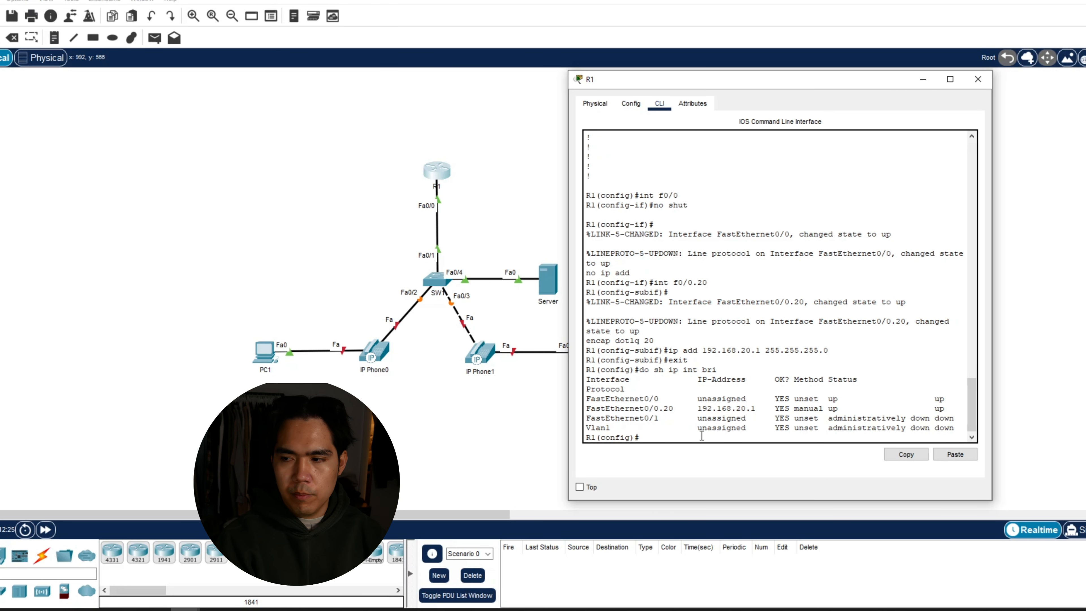
{"action": "left_click_drag", "start_coordinate": [625, 409], "coordinate": [877, 408]}
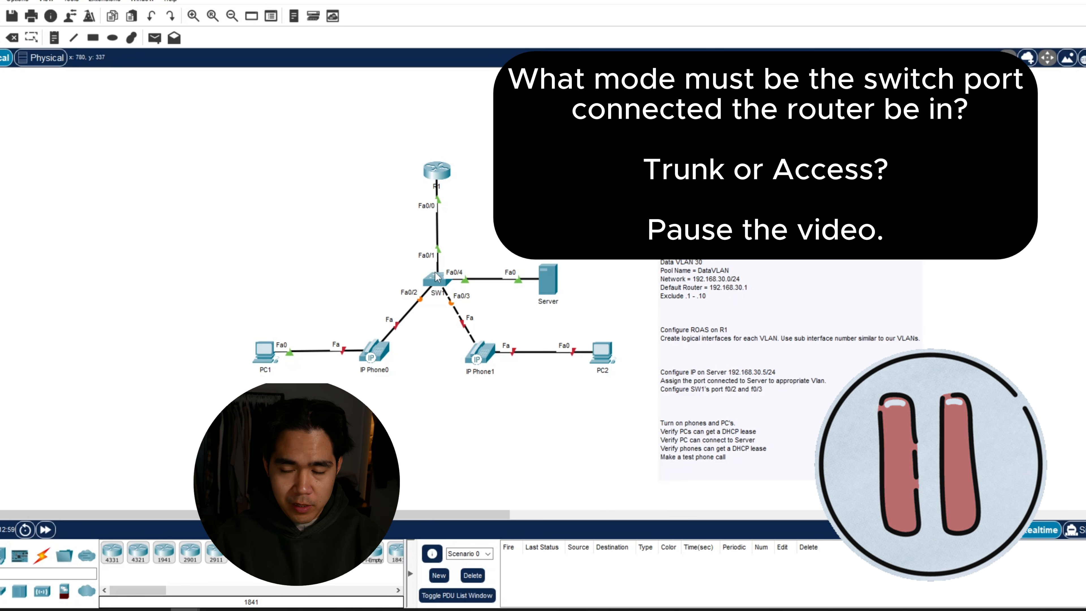
{"action": "mouse_move", "coordinate": [434, 273]}
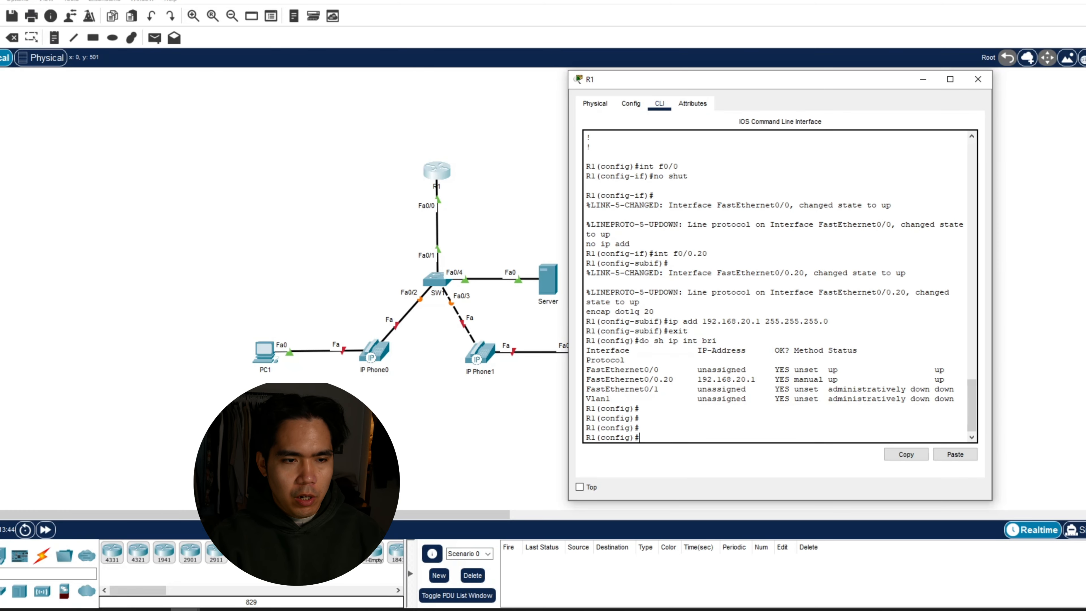
Step: Copy the data VLAN subinterface commands from solution.txt into R1: f0/0.30, encapsulation dot1q 30, IP address 192.168.30.1 255.255.255.0
{"action": "key", "text": "alt+Tab"}
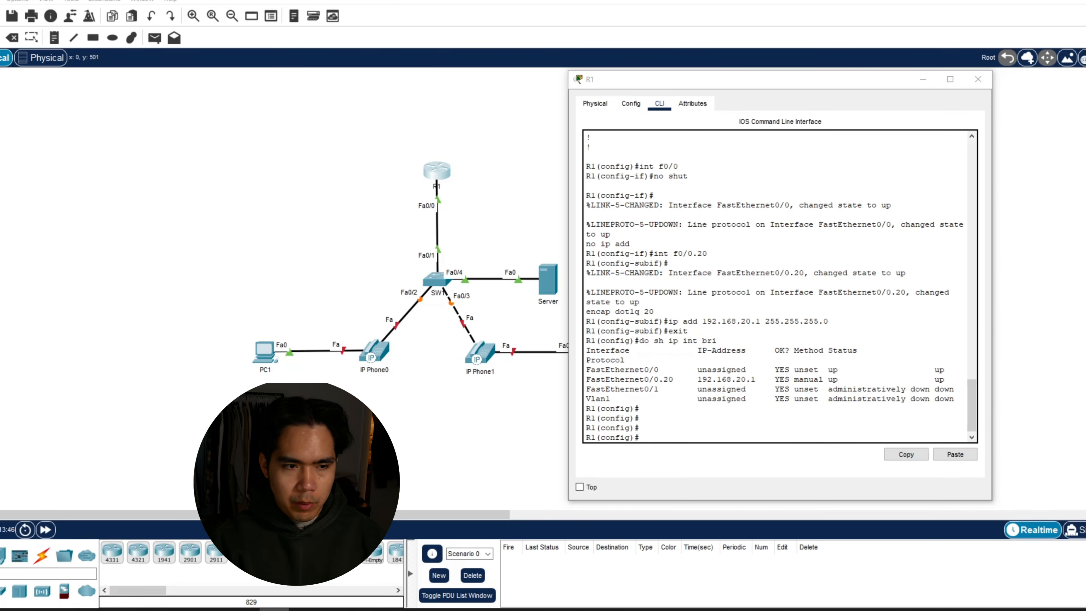
{"action": "left_click", "coordinate": [729, 462]}
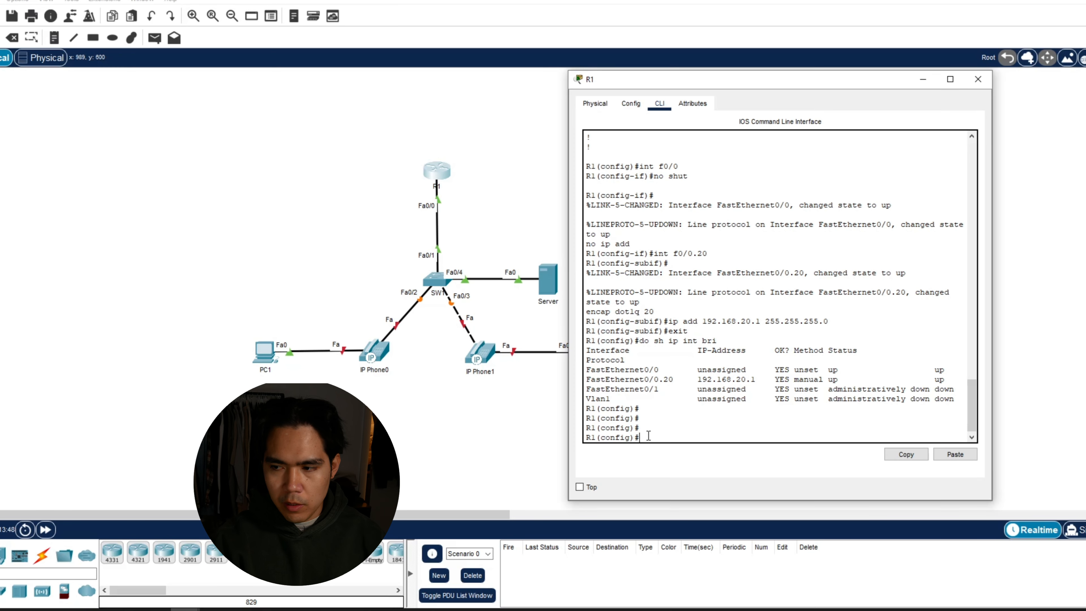
{"action": "left_click", "coordinate": [970, 456]}
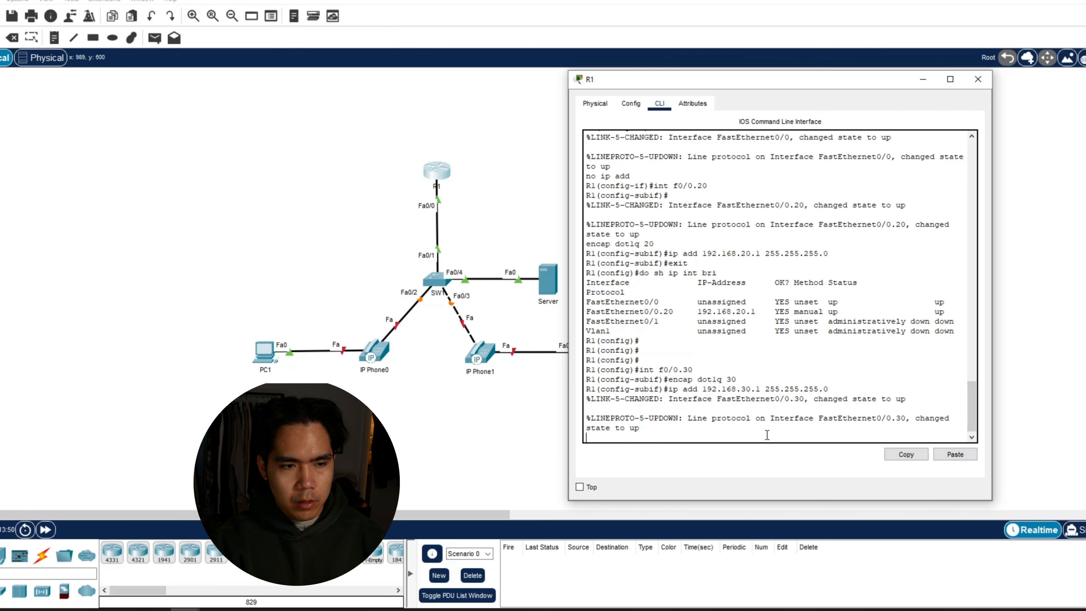
{"action": "key", "text": "Return"}
{"action": "key", "text": "Return"}
{"action": "key", "text": "Return"}
{"action": "key", "text": "Return"}
{"action": "key", "text": "Return"}
{"action": "key", "text": "Return"}
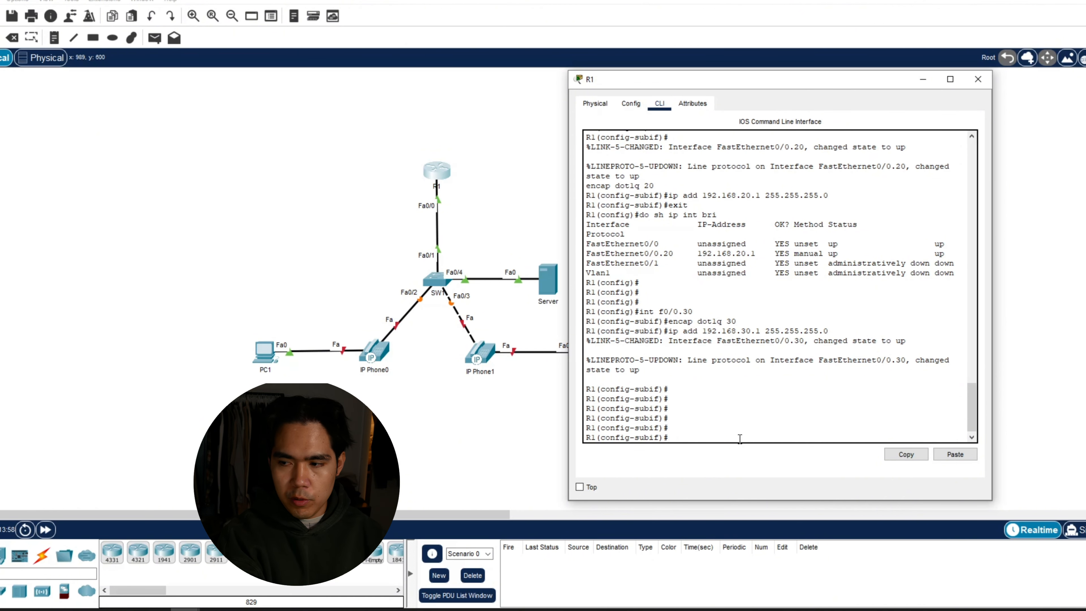
Step: Display R1's interface summary again with "do sh ip int bri" and check the f0/0.20 and f0/0.30 entries
{"action": "type", "text": "do sh ip "}
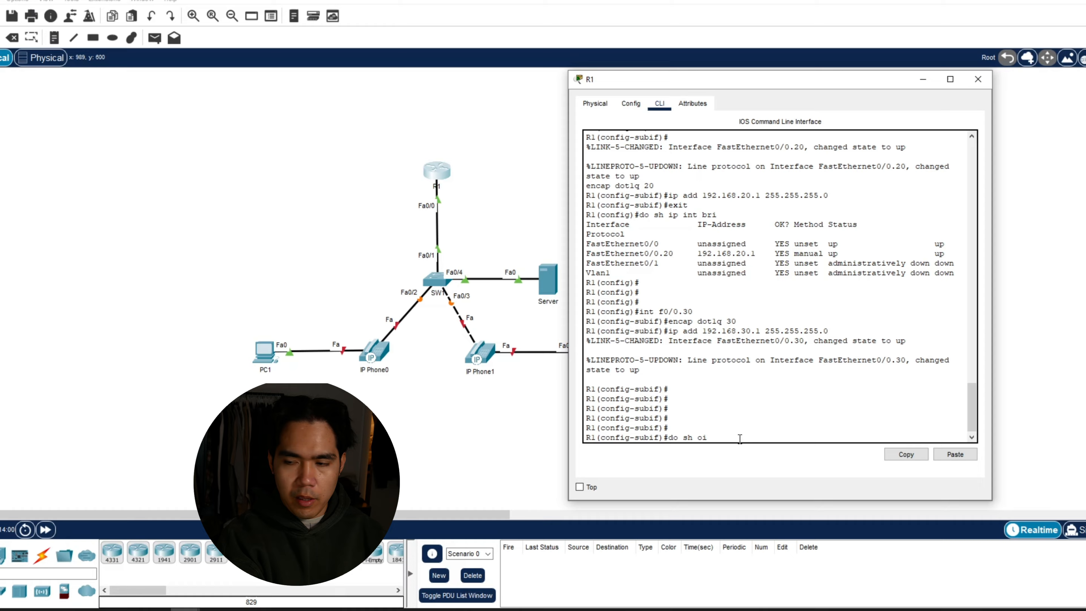
{"action": "type", "text": "int bri"}
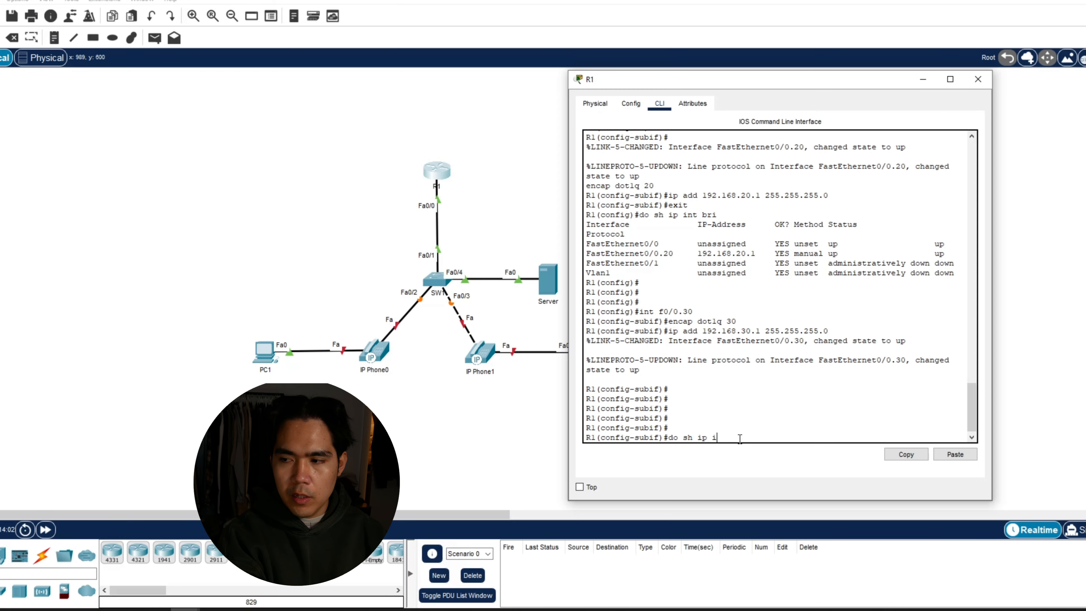
{"action": "key", "text": "Return"}
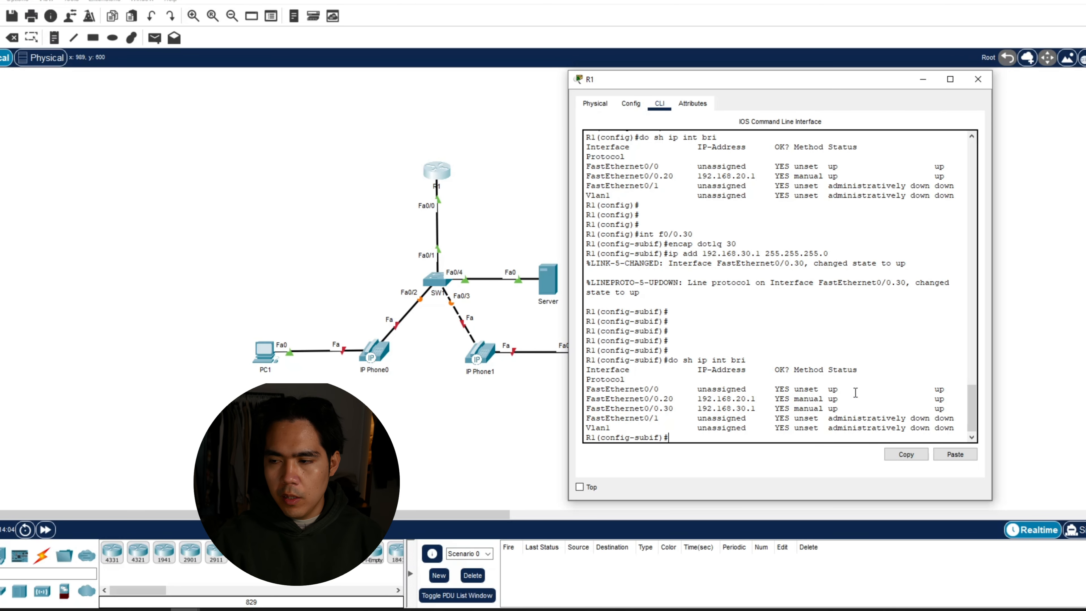
{"action": "left_click_drag", "start_coordinate": [643, 399], "coordinate": [750, 400]}
{"action": "left_click_drag", "start_coordinate": [601, 409], "coordinate": [676, 409]}
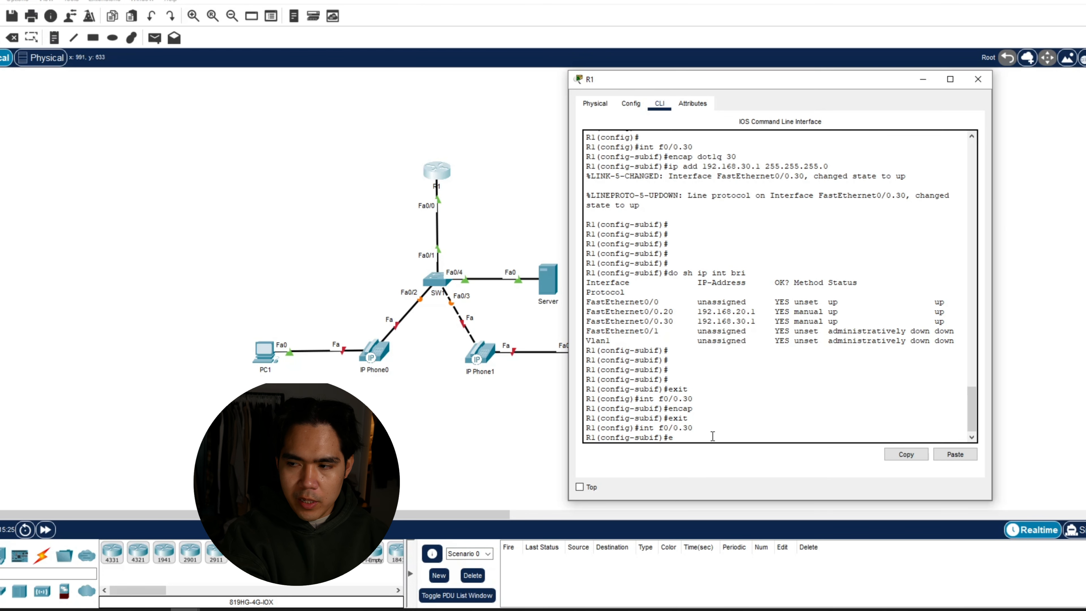
Step: Write encapsulation dot1q 30 at R1's f0/0.30 subinterface prompt and compare its VLAN ID with the subinterface number
{"action": "type", "text": "encapsulation"}
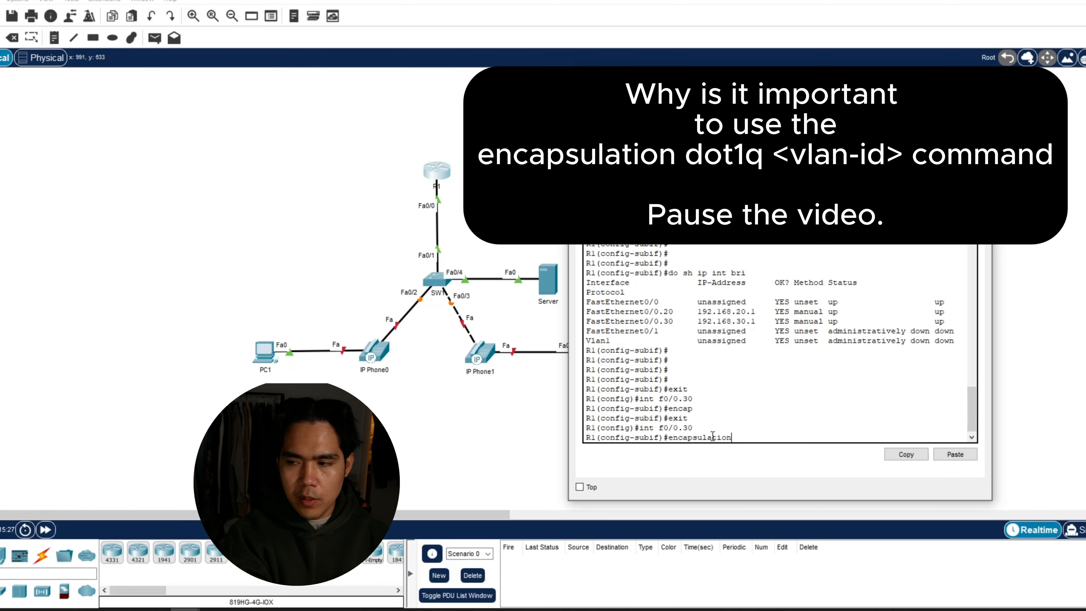
{"action": "type", "text": " dot1q 30"}
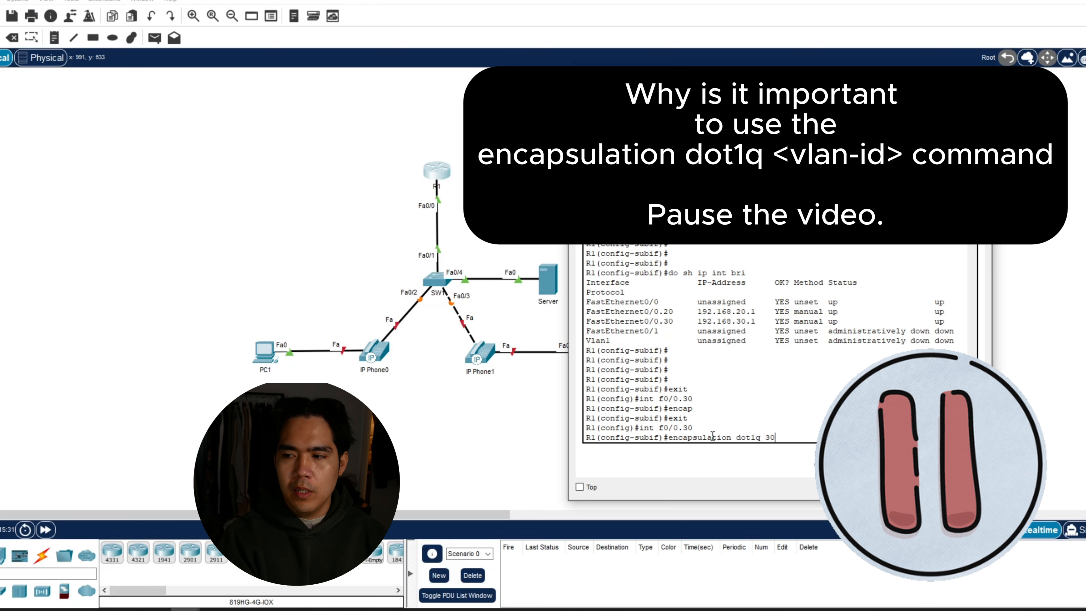
{"action": "left_click_drag", "start_coordinate": [702, 437], "coordinate": [756, 438]}
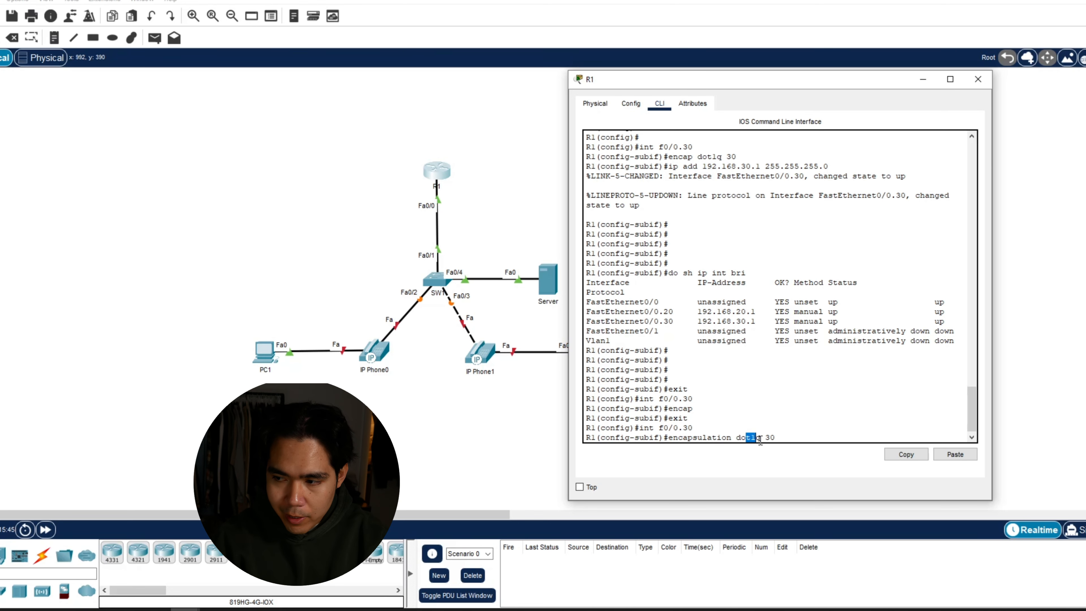
{"action": "left_click", "coordinate": [768, 437]}
{"action": "left_click_drag", "start_coordinate": [768, 437], "coordinate": [781, 438]}
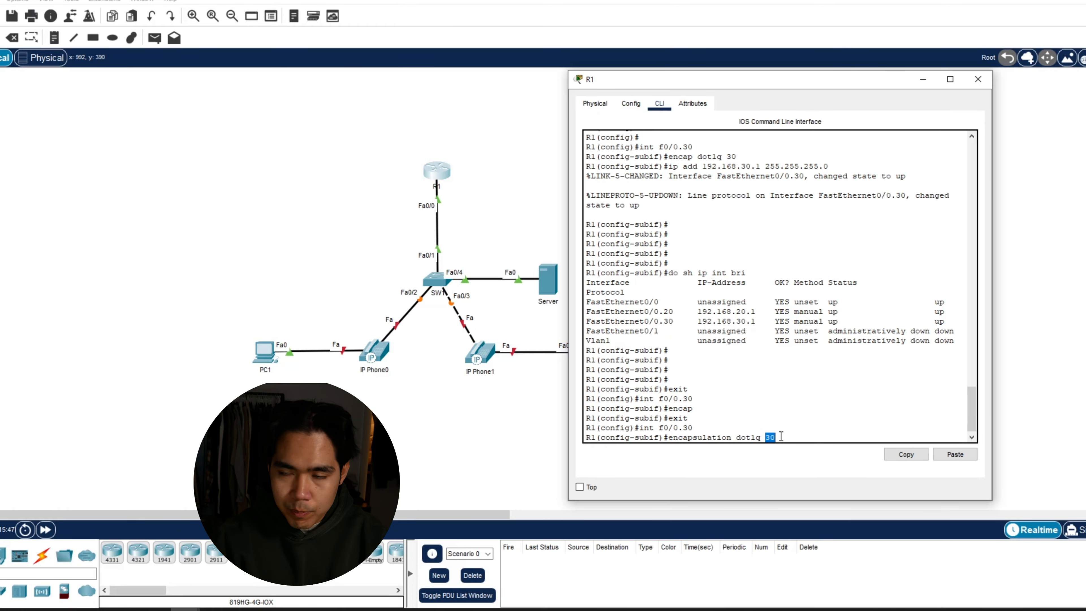
{"action": "left_click_drag", "start_coordinate": [669, 427], "coordinate": [694, 427]}
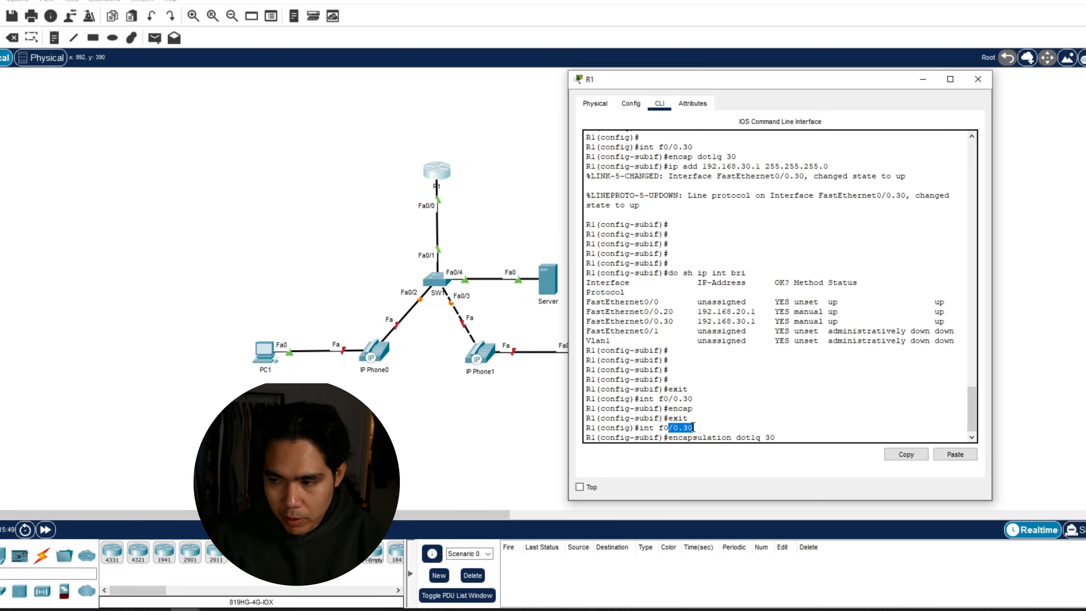
Step: Review R1's earlier f0/0.20 commands, comparing the subinterface number with the VLAN ID in encap dot1q 20
{"action": "scroll", "coordinate": [694, 428], "scroll_direction": "down", "scroll_amount": 7}
{"action": "scroll", "coordinate": [694, 406], "scroll_direction": "up", "scroll_amount": 13}
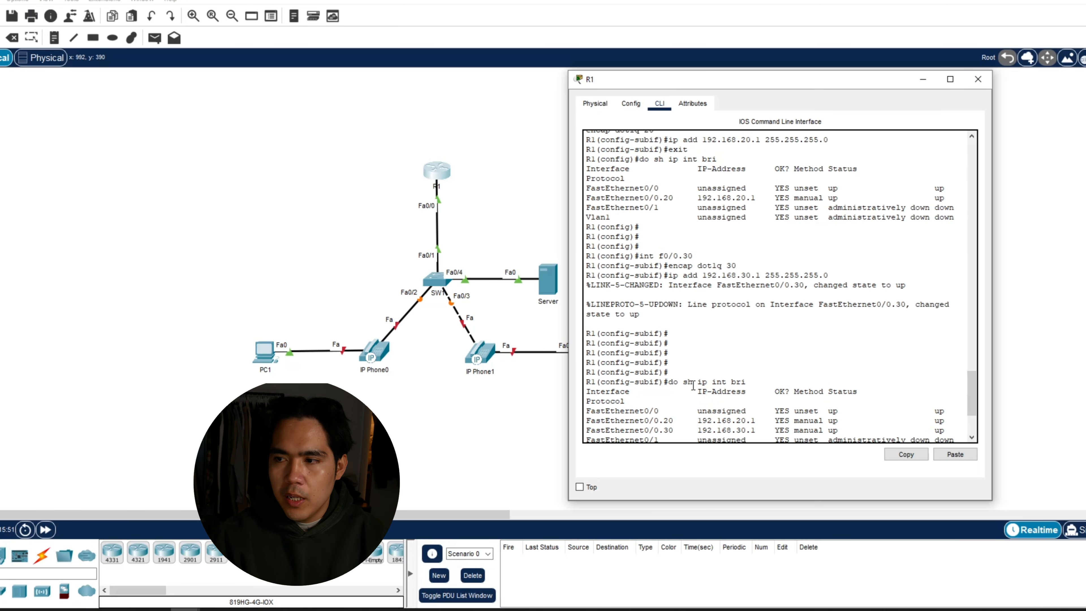
{"action": "scroll", "coordinate": [693, 384], "scroll_direction": "up", "scroll_amount": 2}
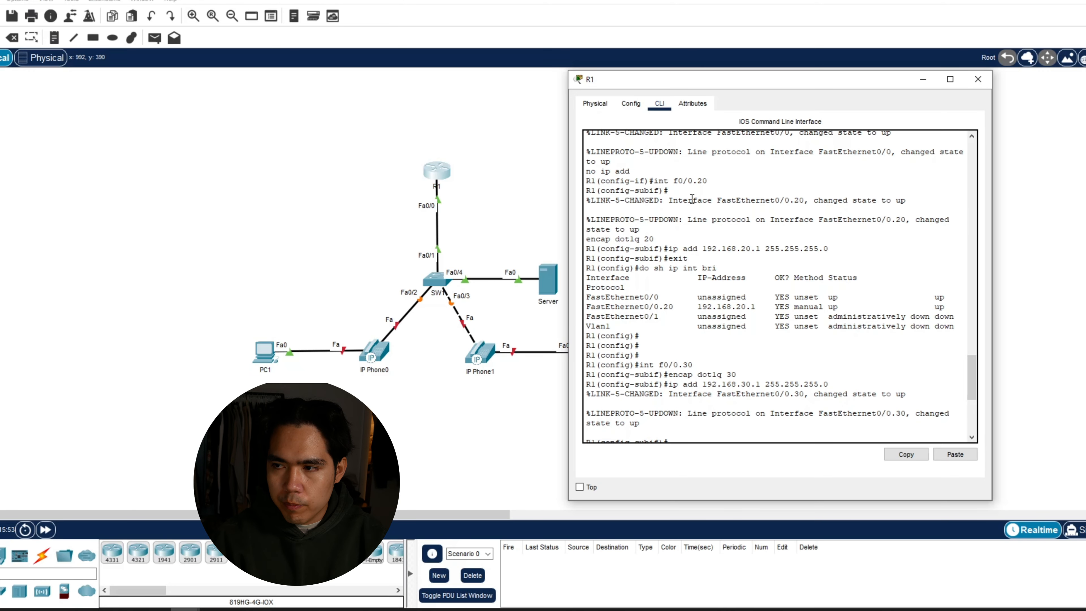
{"action": "left_click_drag", "start_coordinate": [659, 181], "coordinate": [713, 181]}
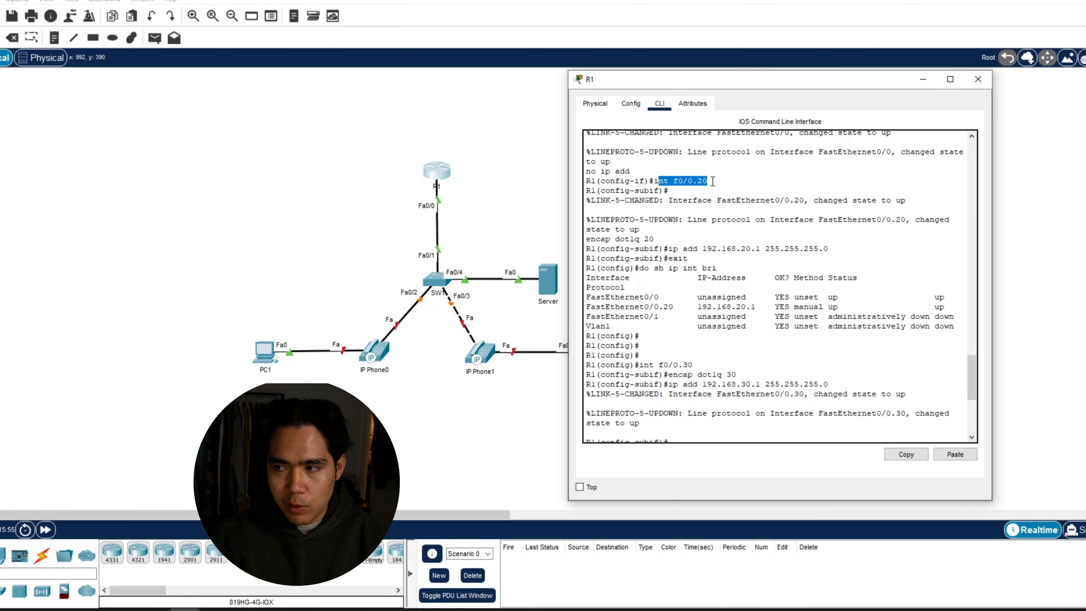
{"action": "scroll", "coordinate": [712, 181], "scroll_direction": "up", "scroll_amount": 2}
{"action": "left_click_drag", "start_coordinate": [597, 275], "coordinate": [654, 276]}
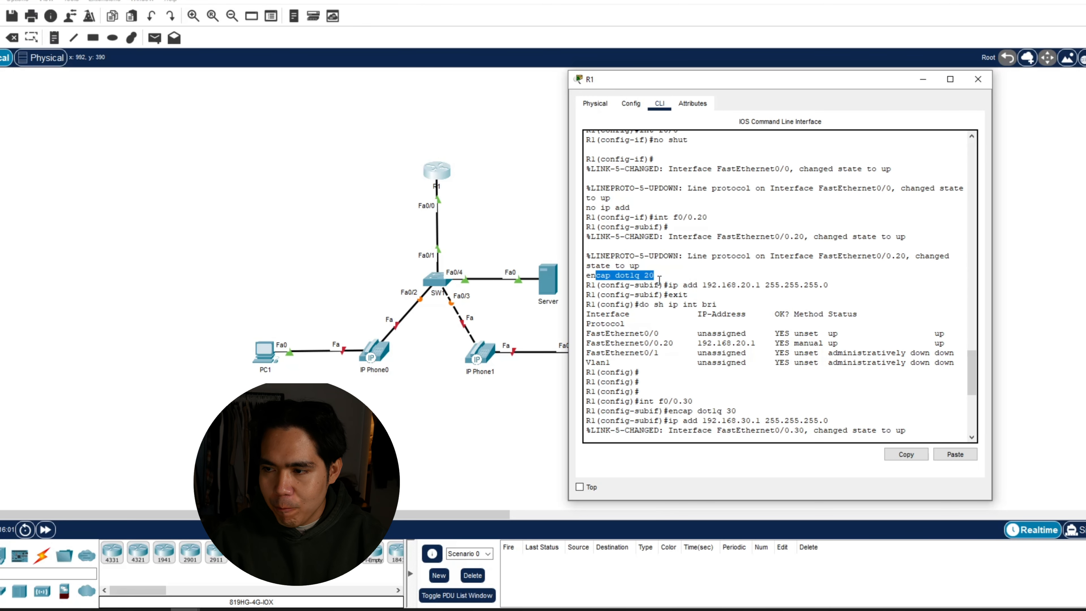
{"action": "left_click", "coordinate": [647, 283]}
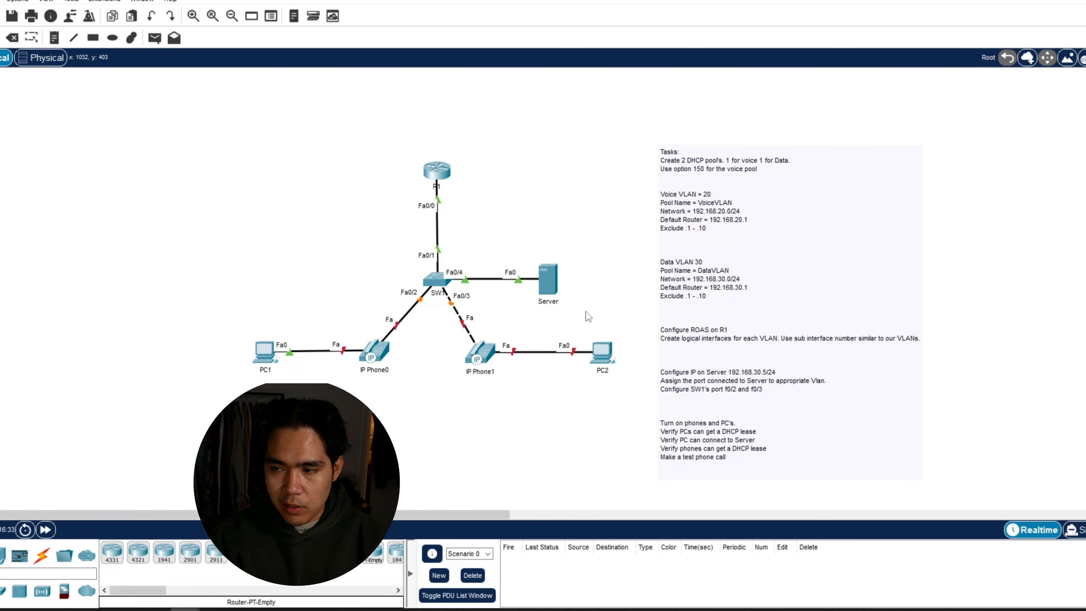
Step: Set the static IPv4 address of the Server's FastEthernet0 interface to 192.168.30.5
{"action": "left_click", "coordinate": [553, 283]}
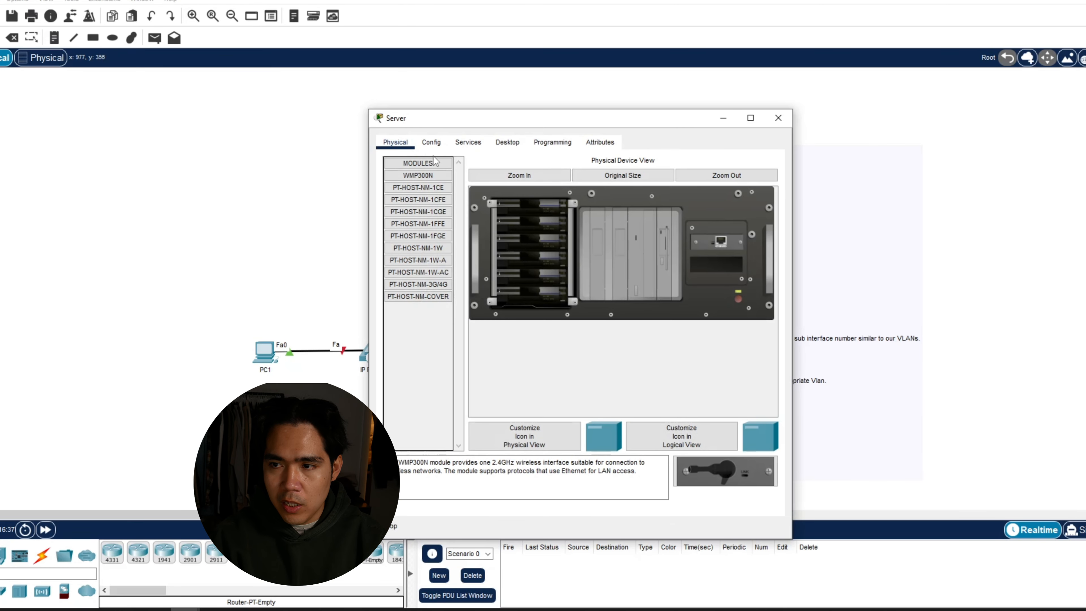
{"action": "left_click_drag", "start_coordinate": [540, 123], "coordinate": [254, 95]}
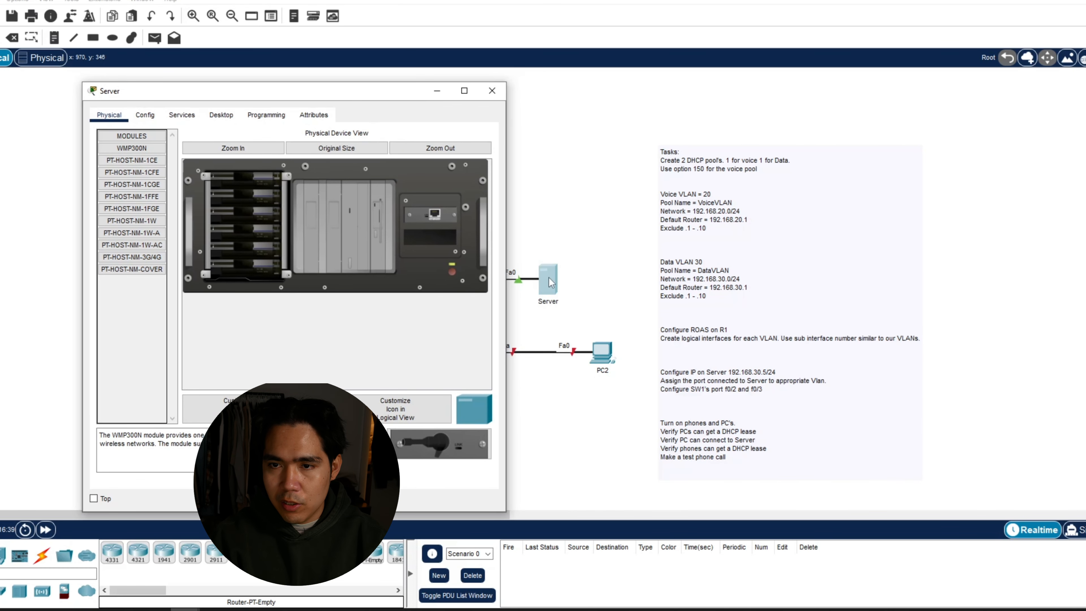
{"action": "left_click", "coordinate": [145, 114]}
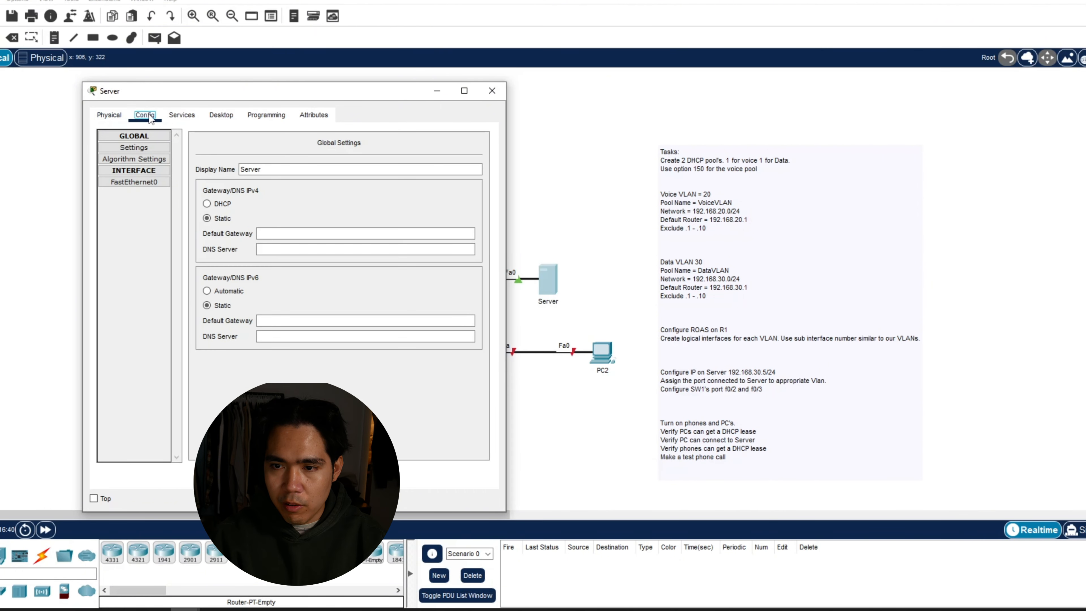
{"action": "left_click", "coordinate": [283, 236]}
{"action": "left_click", "coordinate": [133, 182]}
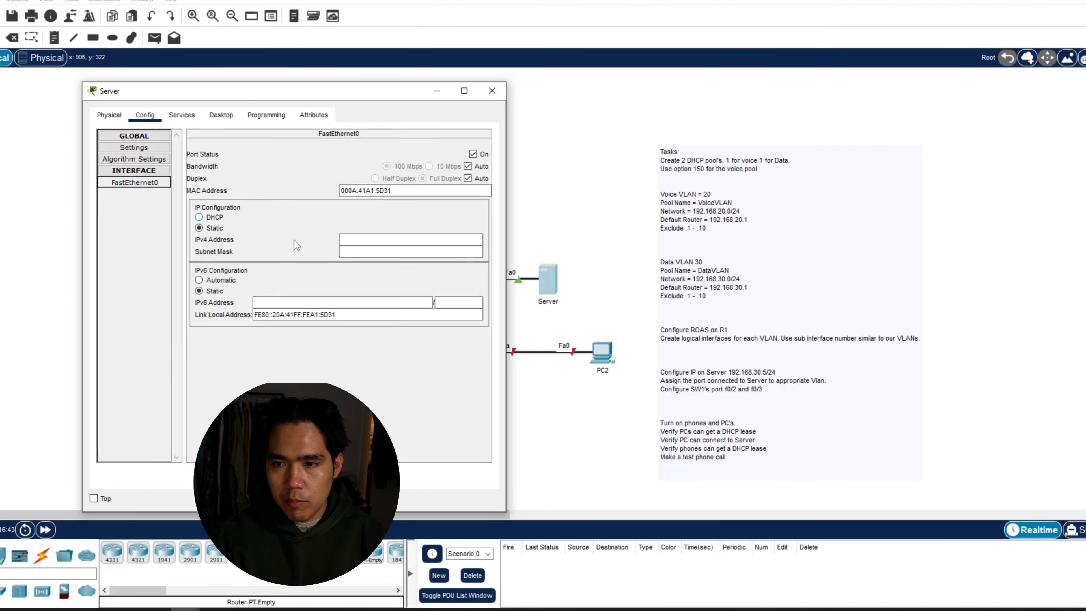
{"action": "left_click", "coordinate": [377, 239]}
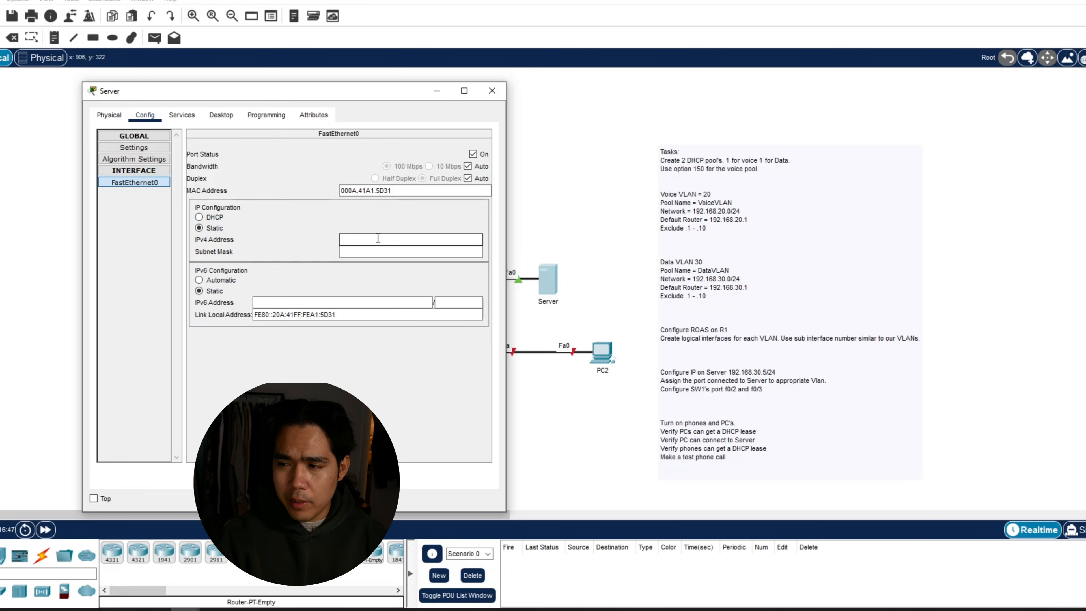
{"action": "type", "text": "192"}
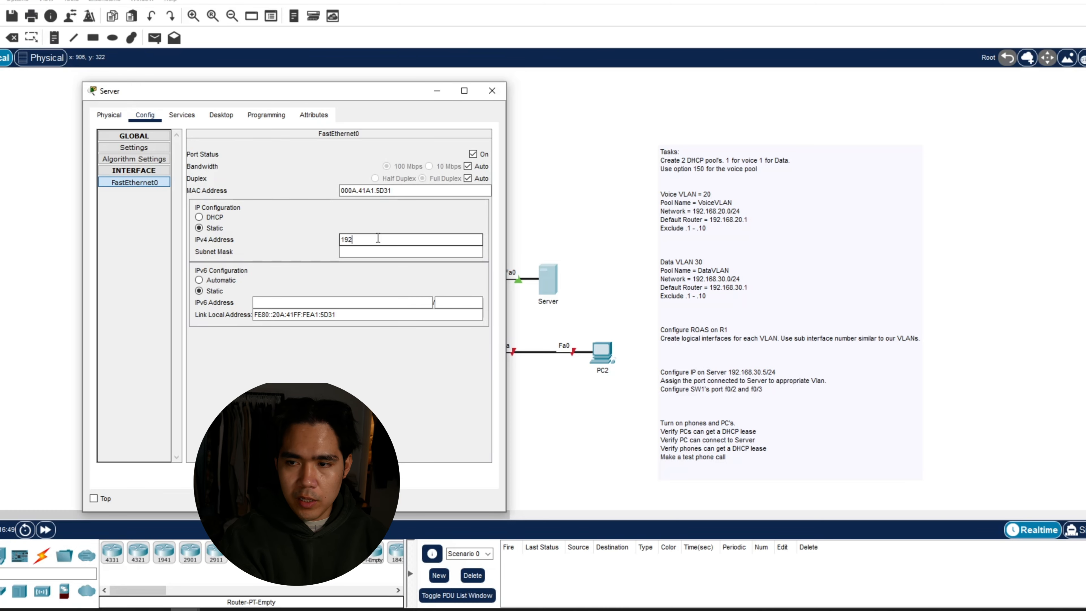
{"action": "type", "text": ".168"}
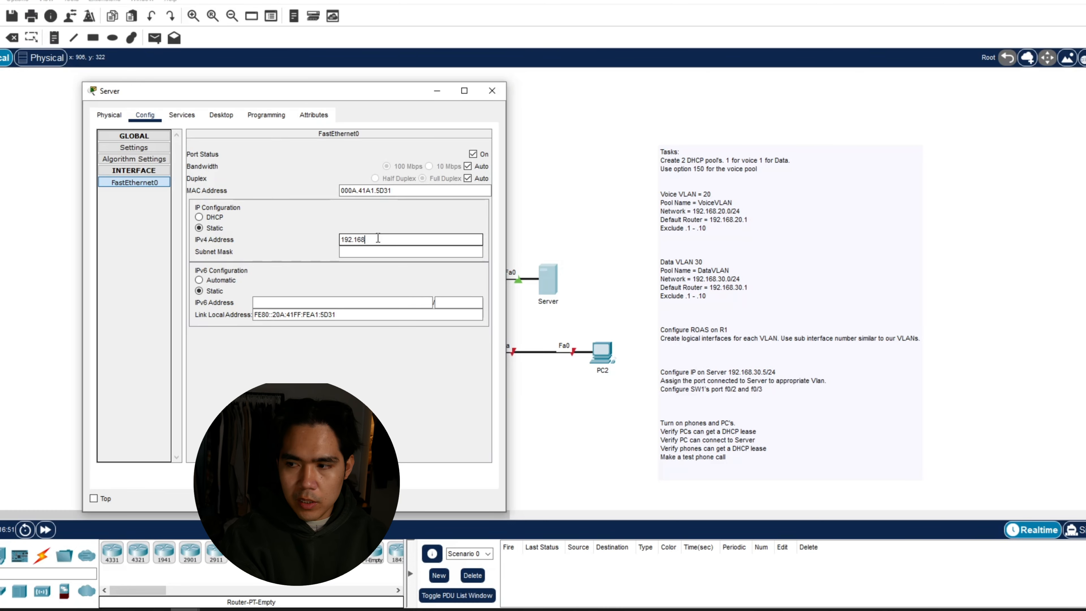
{"action": "type", "text": ".3"}
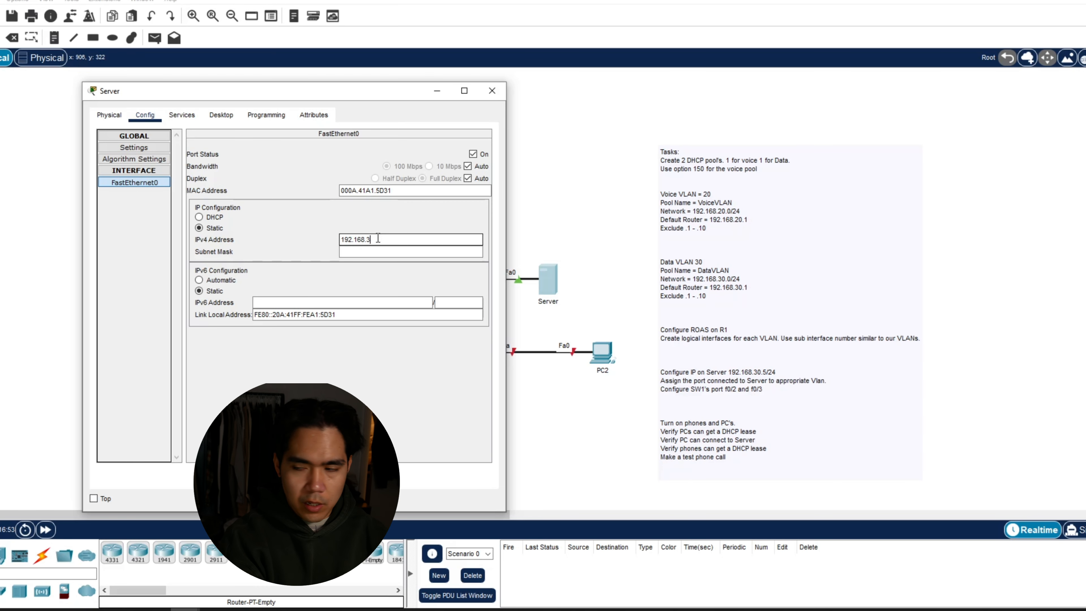
{"action": "type", "text": "0.5"}
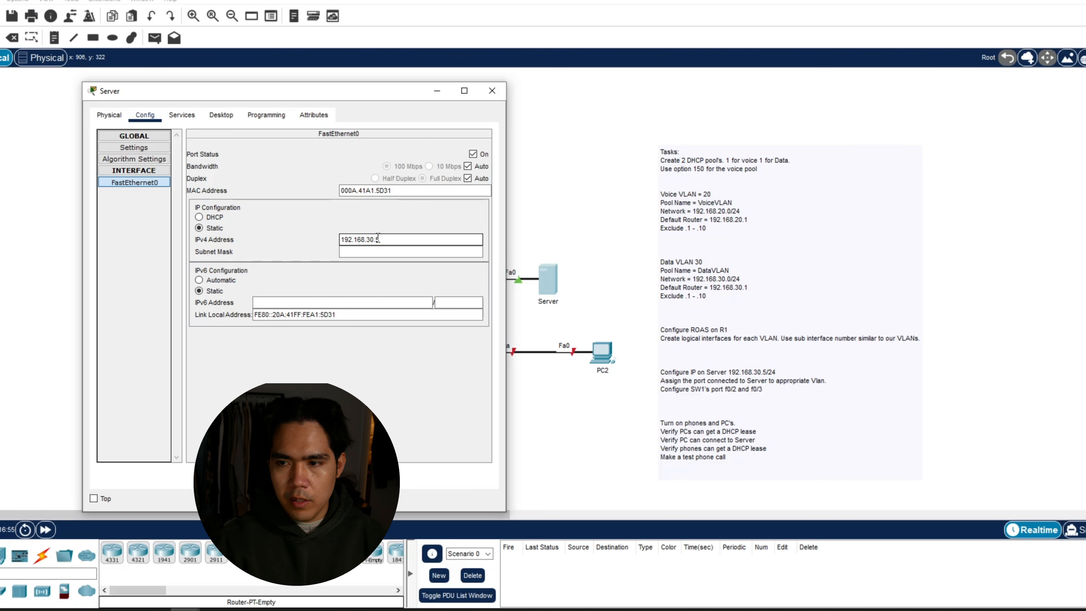
Step: Fill in subnet mask 255.255.255.0 for the Server's FastEthernet0 interface and close the Server's configuration
{"action": "key", "text": "Tab"}
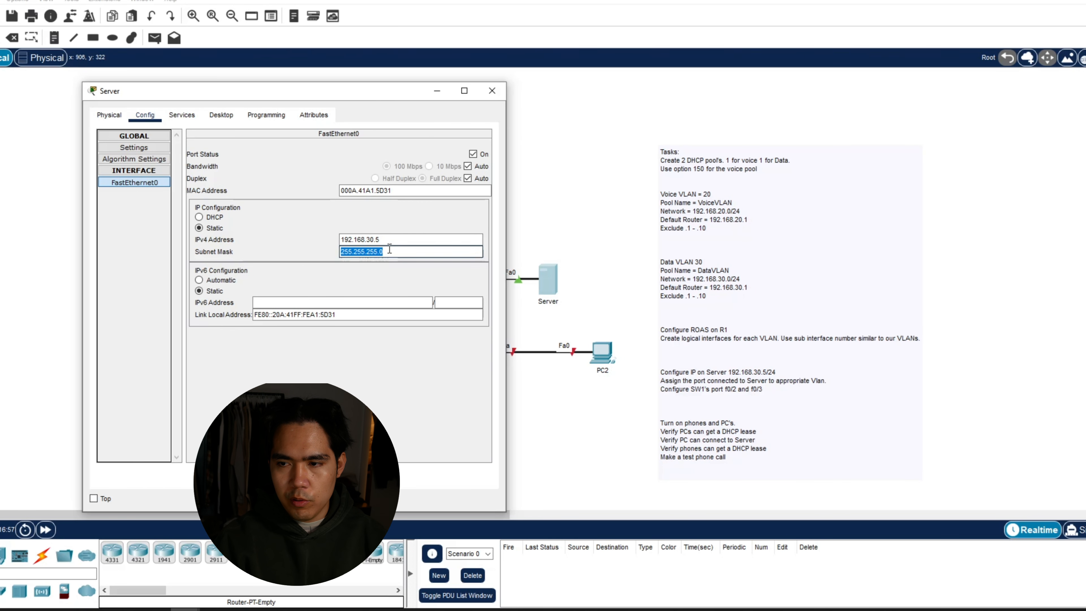
{"action": "left_click", "coordinate": [345, 252]}
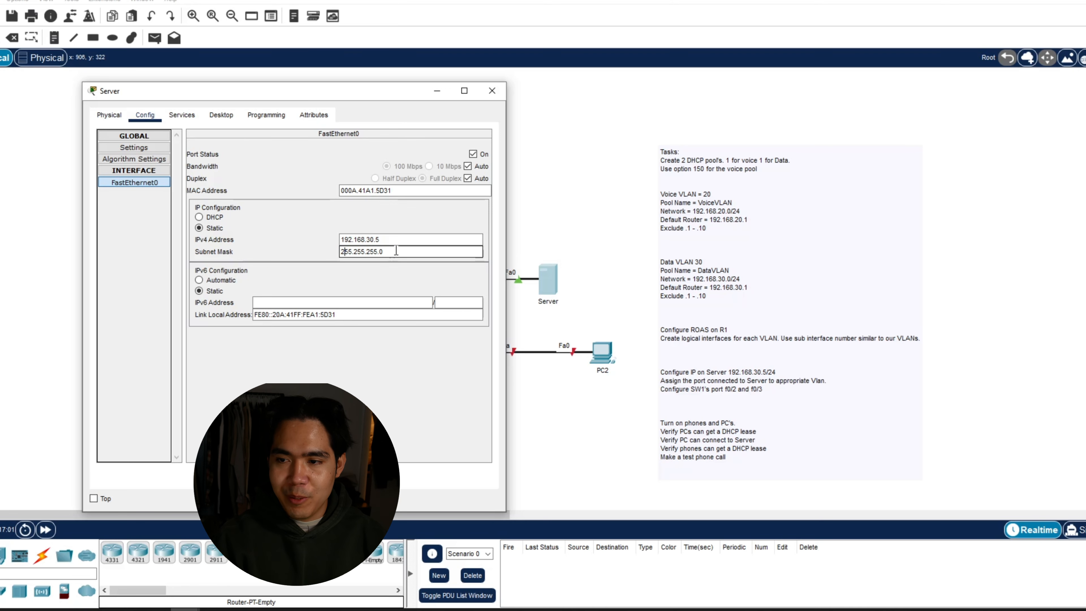
{"action": "left_click", "coordinate": [396, 251]}
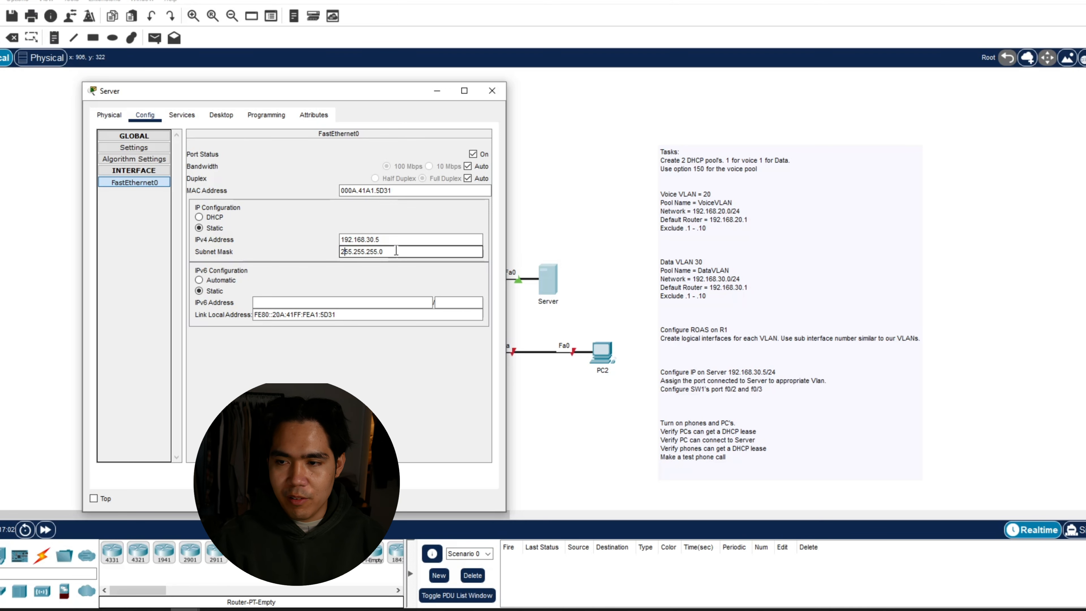
{"action": "left_click", "coordinate": [491, 91]}
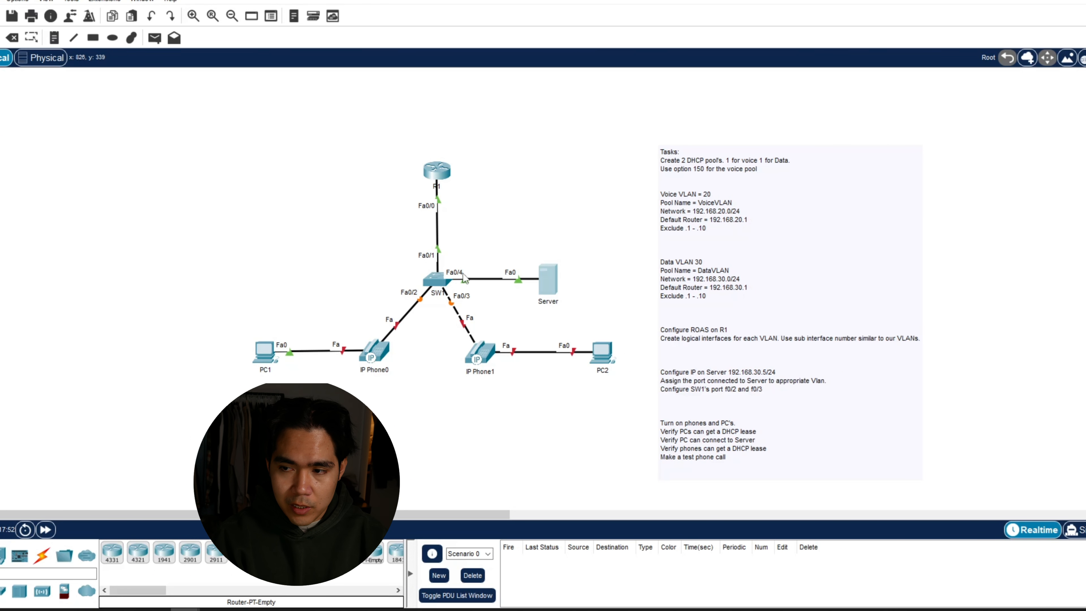
Step: Open SW1's command line and enter privileged mode, then global configuration mode with "en" and "conf t"
{"action": "left_click", "coordinate": [446, 281]}
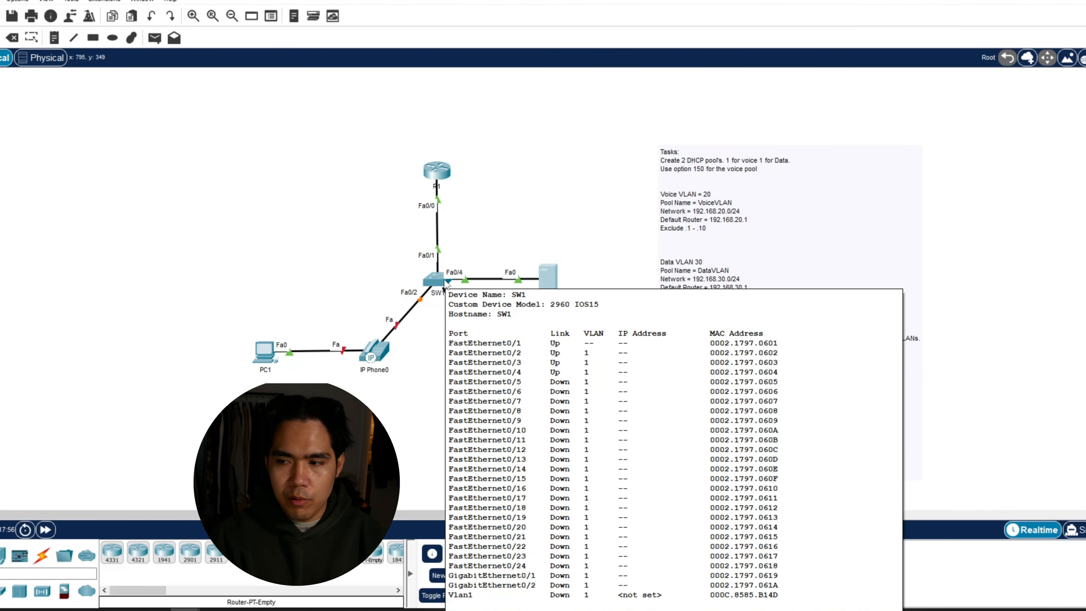
{"action": "left_click", "coordinate": [599, 417]}
{"action": "key", "text": "Return"}
{"action": "key", "text": "Return"}
{"action": "key", "text": "Return"}
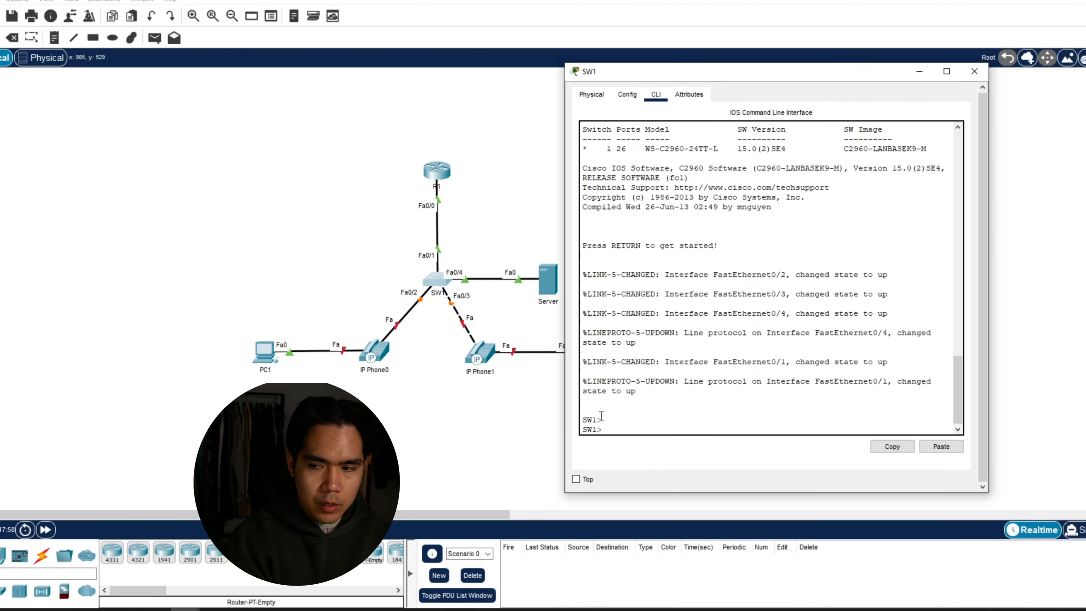
{"action": "type", "text": "en"}
{"action": "key", "text": "Return"}
{"action": "type", "text": "conf t"}
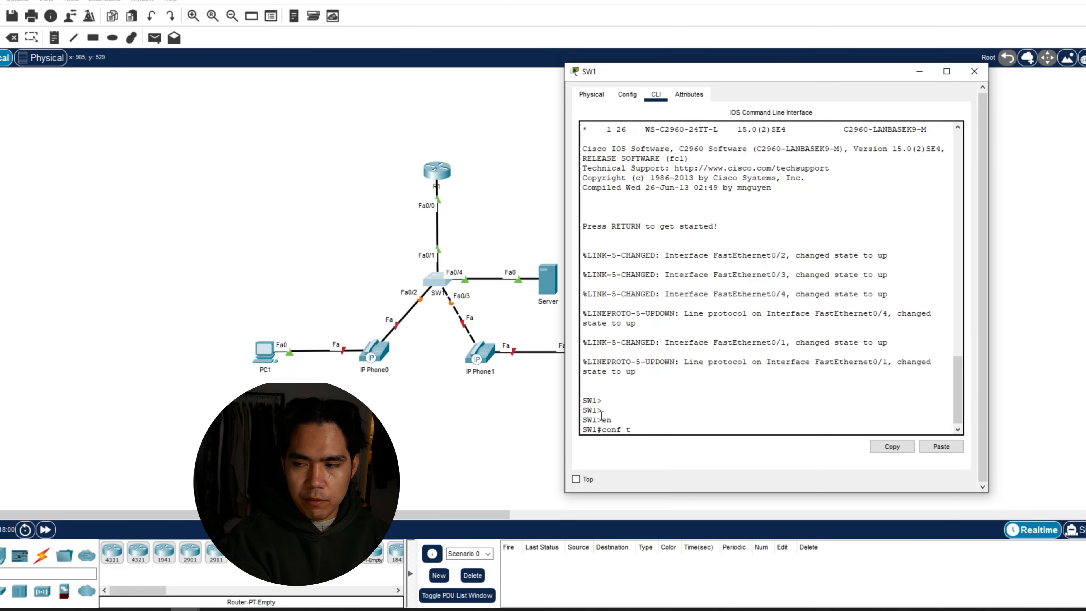
{"action": "key", "text": "Return"}
Step: Set SW1's server-facing interface f0/4 to access mode with "sw mo acc"
{"action": "type", "text": "int f0"}
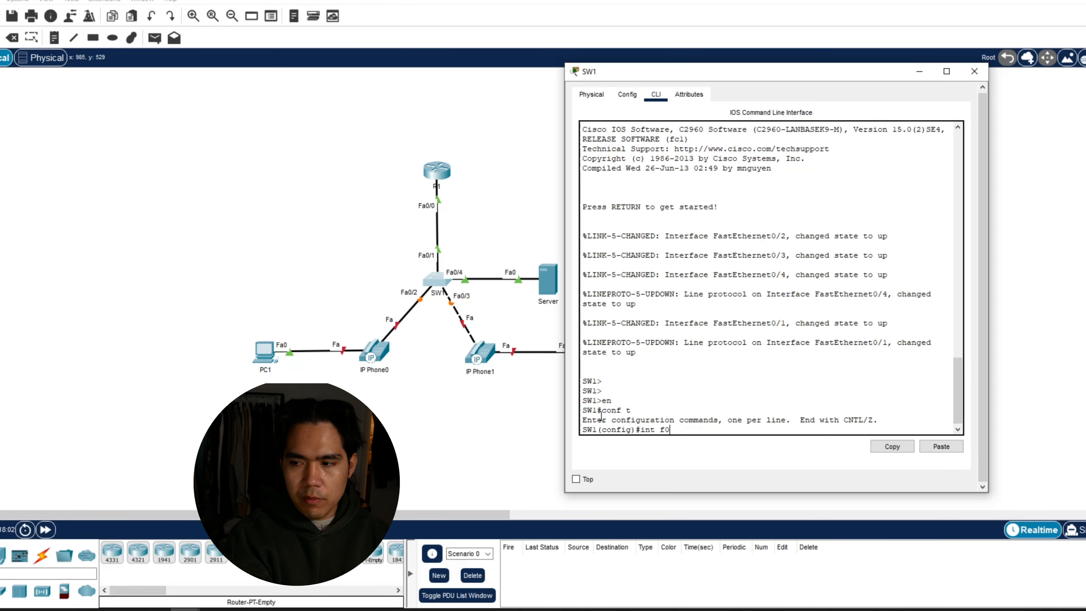
{"action": "type", "text": "/4"}
{"action": "key", "text": "Return"}
{"action": "type", "text": "sw"}
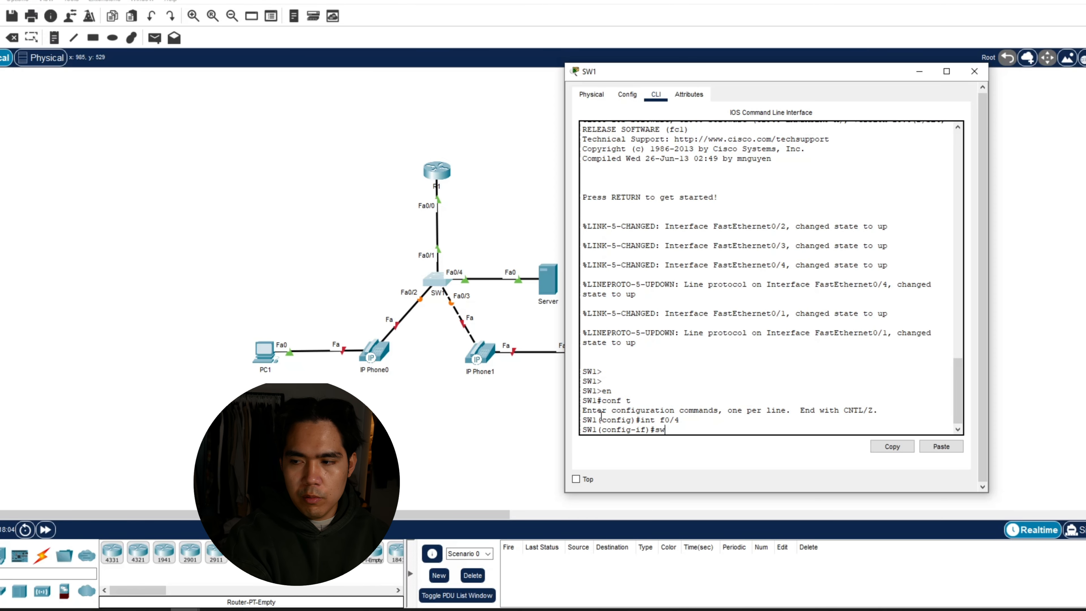
{"action": "type", "text": " mo acc"}
{"action": "key", "text": "Return"}
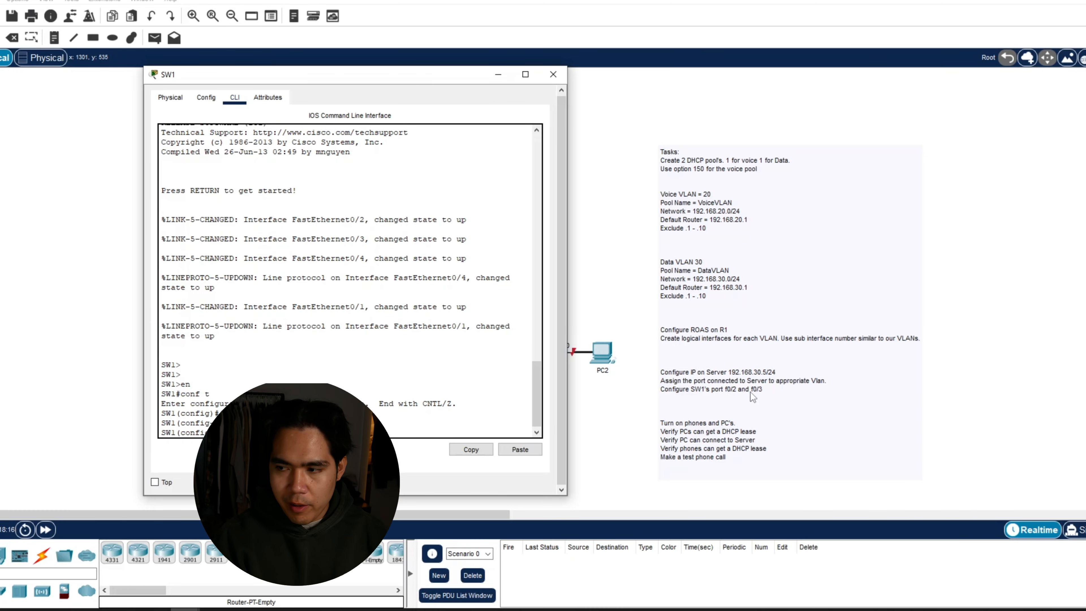
Step: Move SW1's command-line window clear of the network topology and return to its prompt
{"action": "left_click_drag", "start_coordinate": [375, 79], "coordinate": [829, 84]}
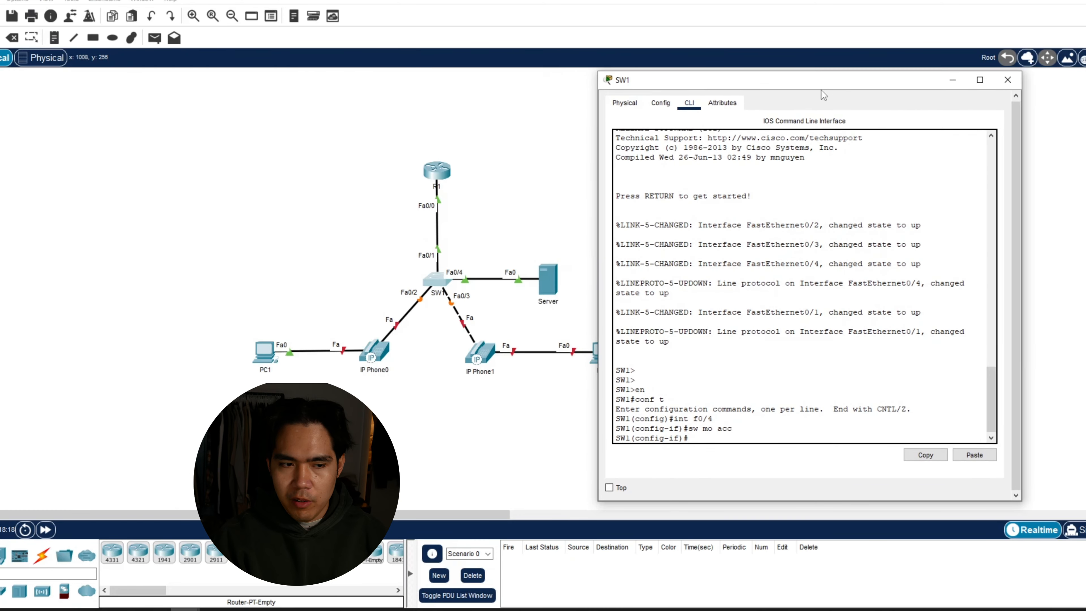
{"action": "left_click_drag", "start_coordinate": [746, 86], "coordinate": [768, 78]}
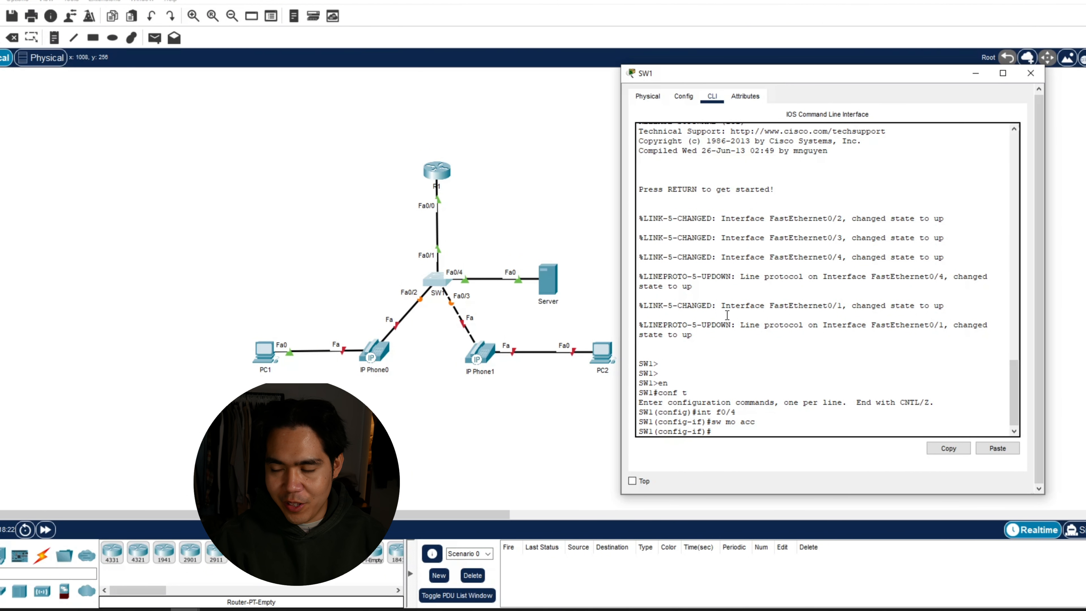
{"action": "left_click", "coordinate": [732, 430]}
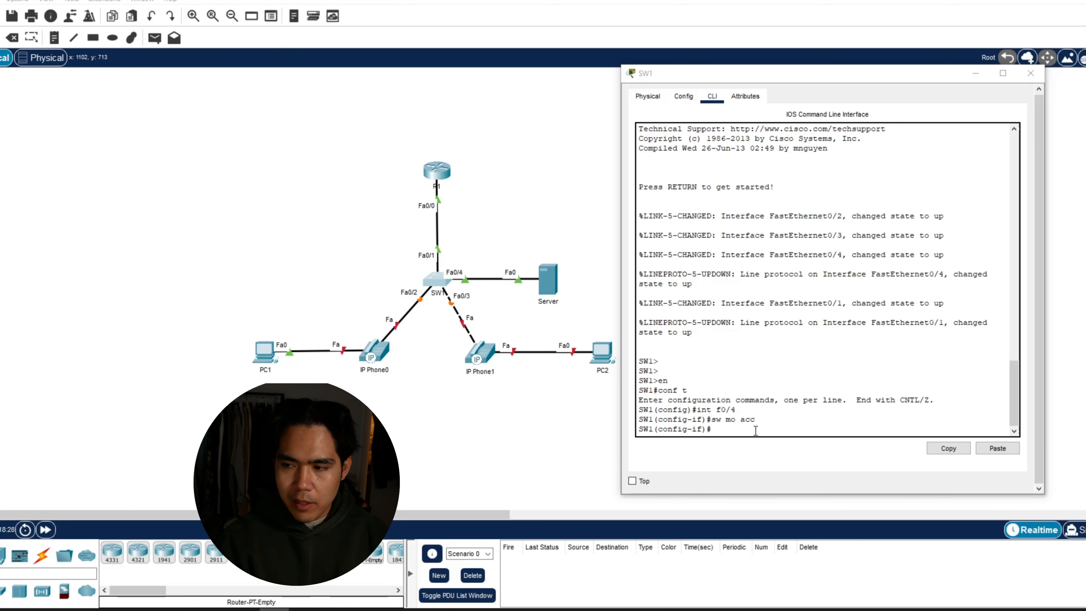
{"action": "left_click", "coordinate": [755, 430]}
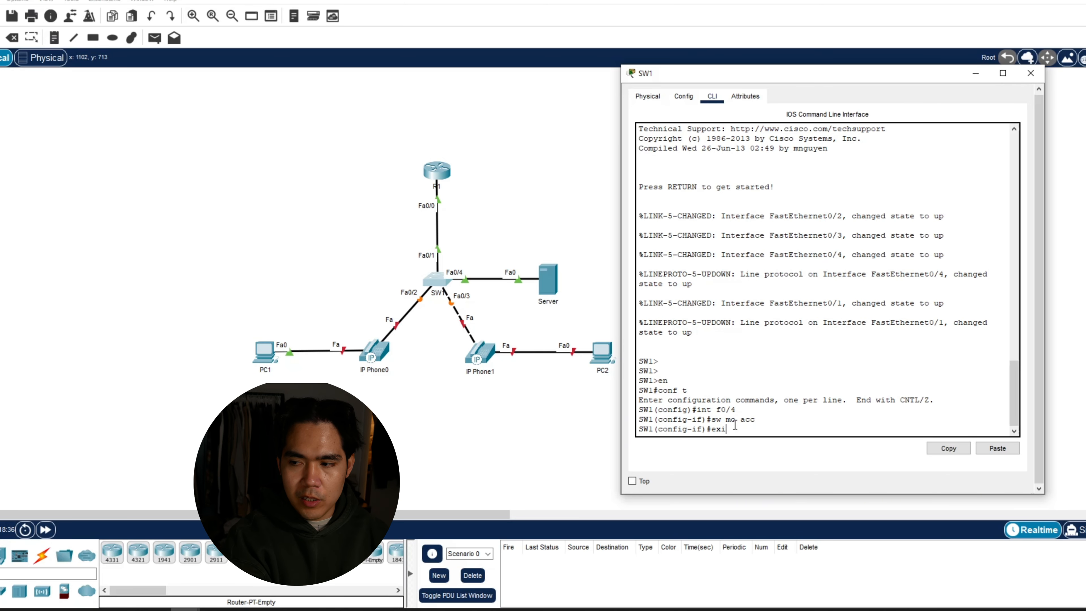
{"action": "key", "text": "BackSpace"}
{"action": "key", "text": "BackSpace"}
{"action": "key", "text": "BackSpace"}
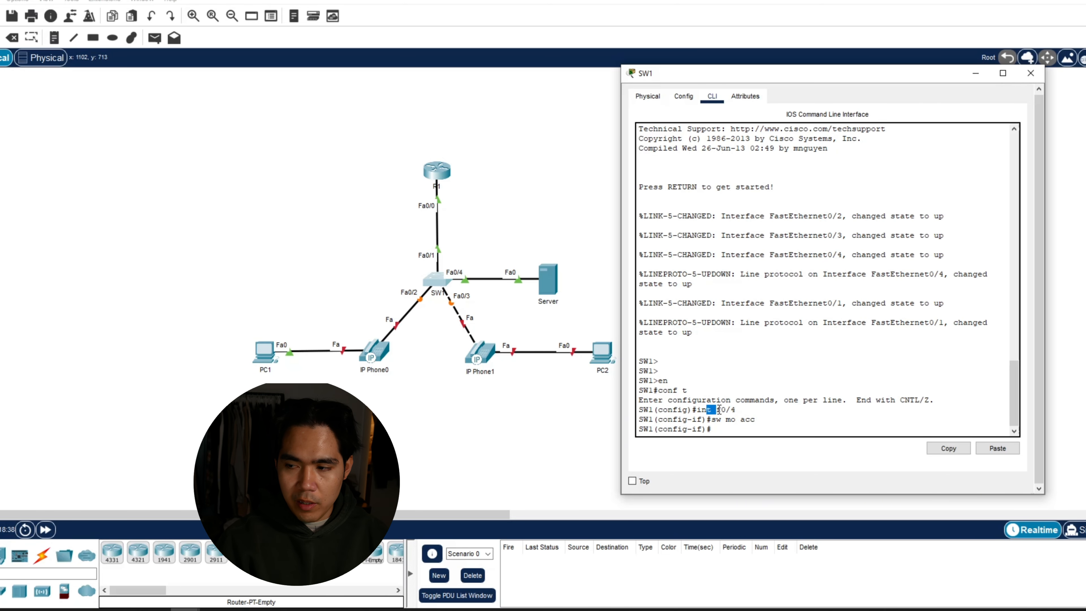
{"action": "left_click_drag", "start_coordinate": [718, 410], "coordinate": [735, 410]}
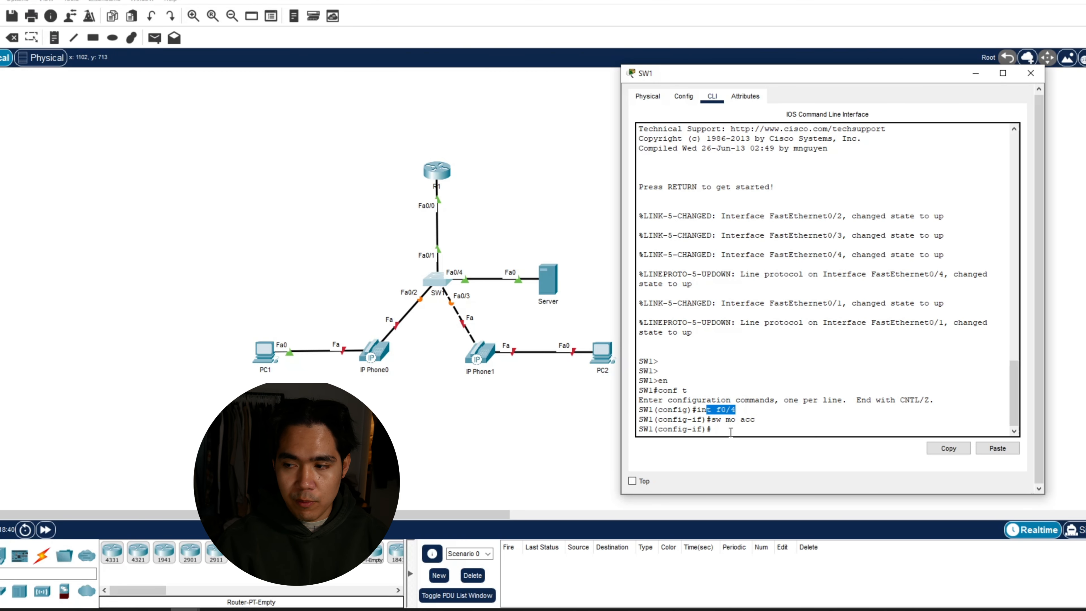
Step: Enter configuration of SW1's interface f0/2 and put it in access mode with "switchport mode acc"
{"action": "left_click", "coordinate": [734, 432]}
{"action": "type", "text": "int "}
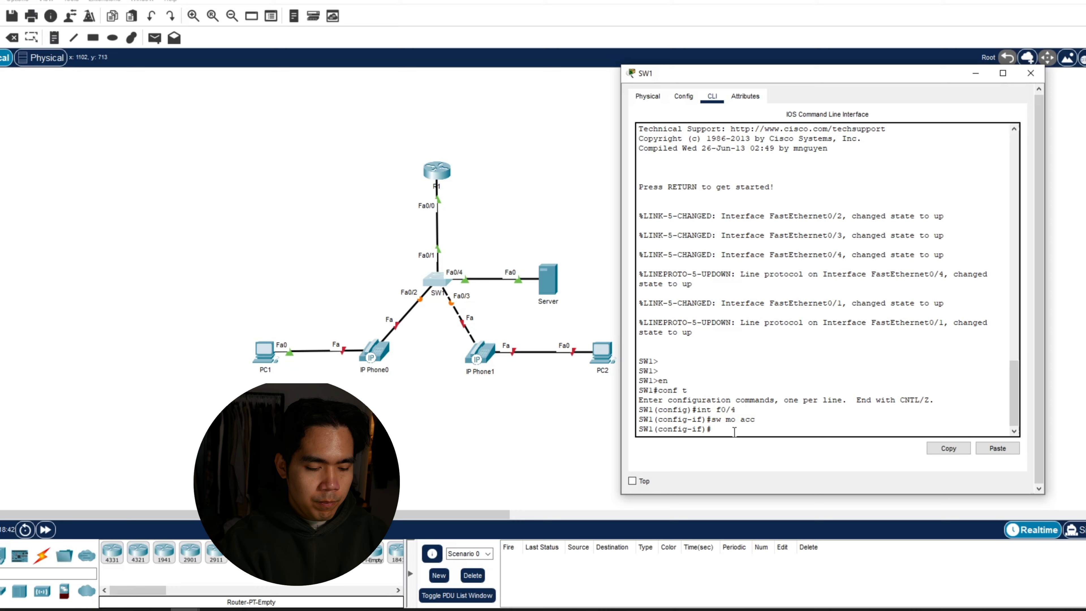
{"action": "type", "text": "f0/2"}
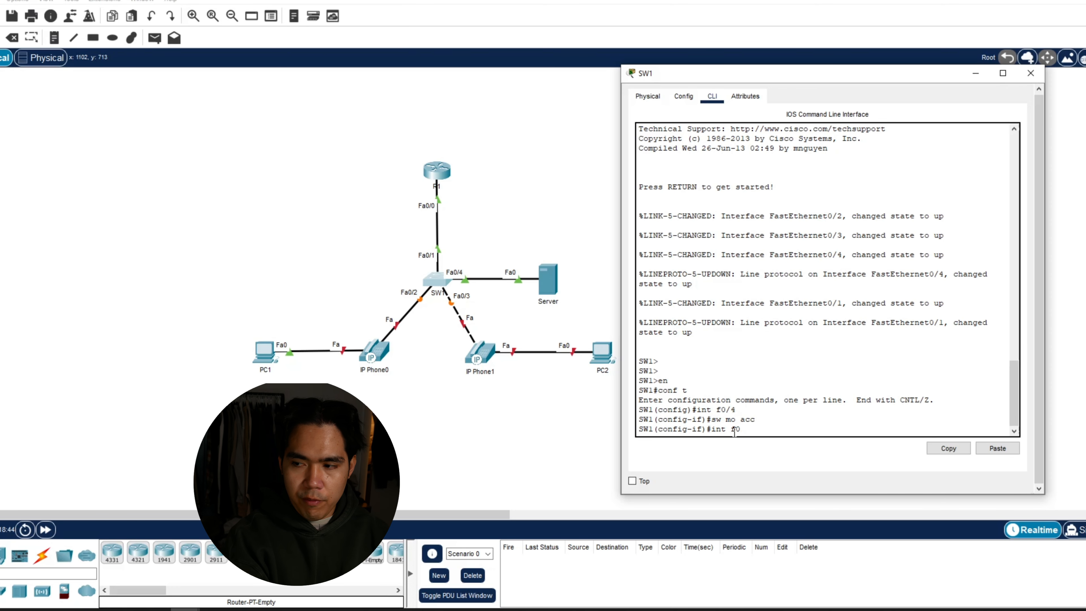
{"action": "key", "text": "Return"}
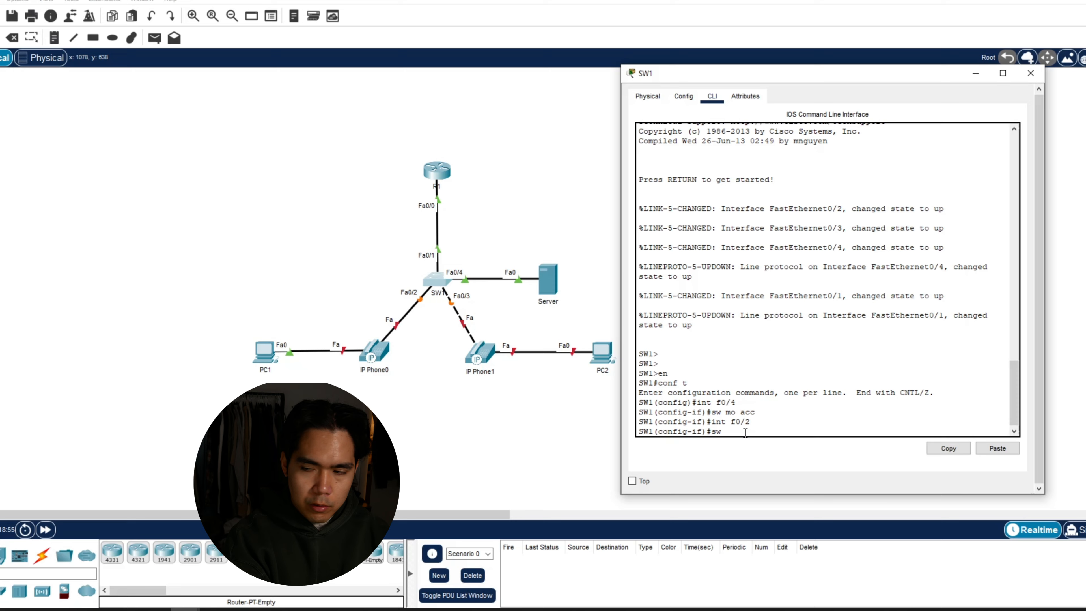
{"action": "type", "text": "switchpor"}
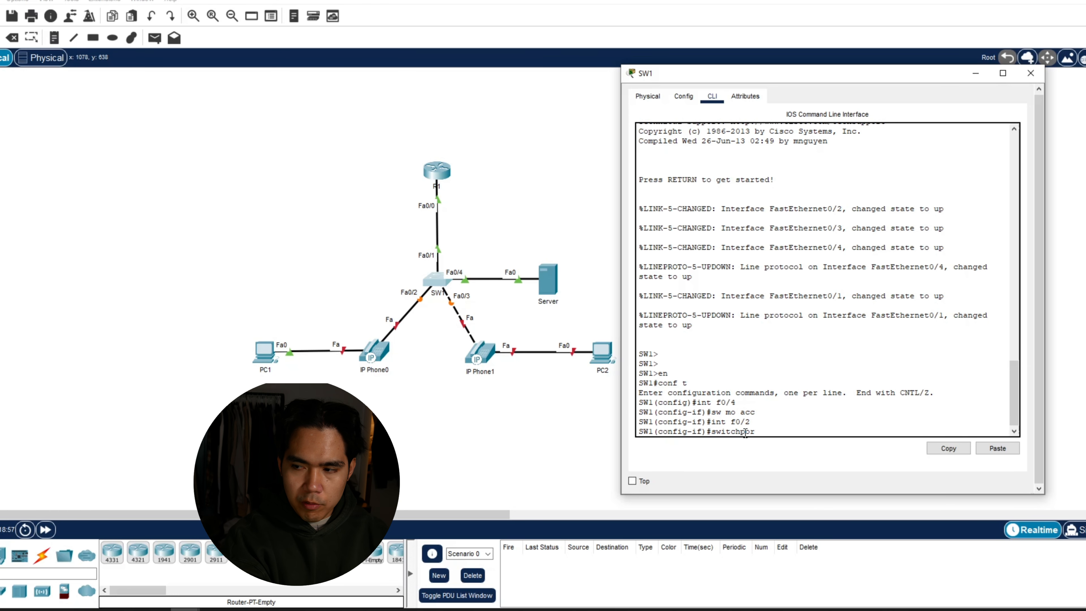
{"action": "type", "text": "t mode acc"}
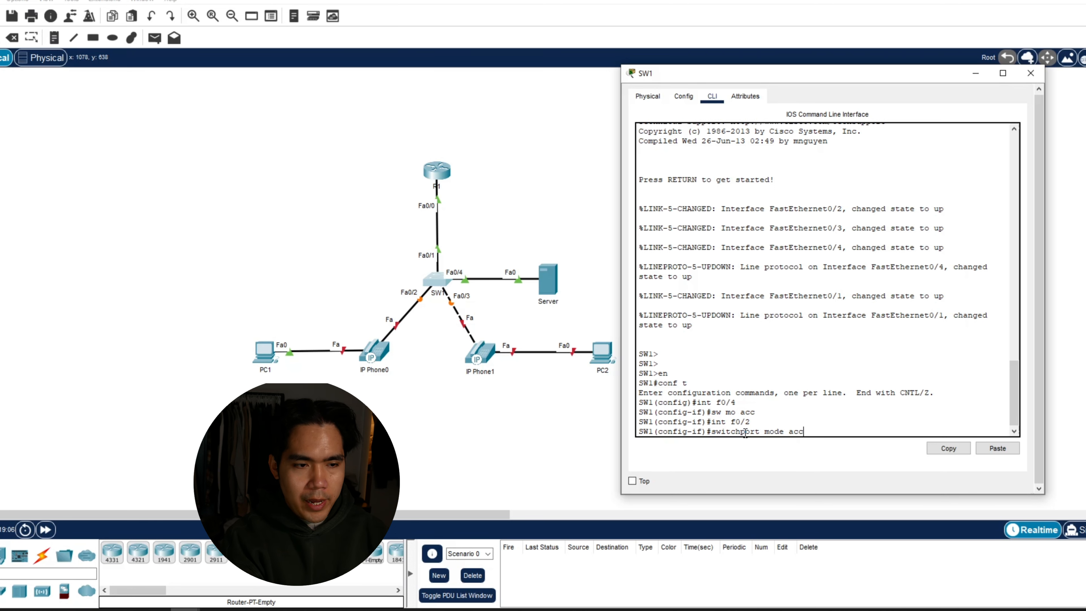
{"action": "key", "text": "Return"}
Step: Assign SW1's f0/2 to the data VLAN with "switchport access vlan 30"
{"action": "type", "text": "s"}
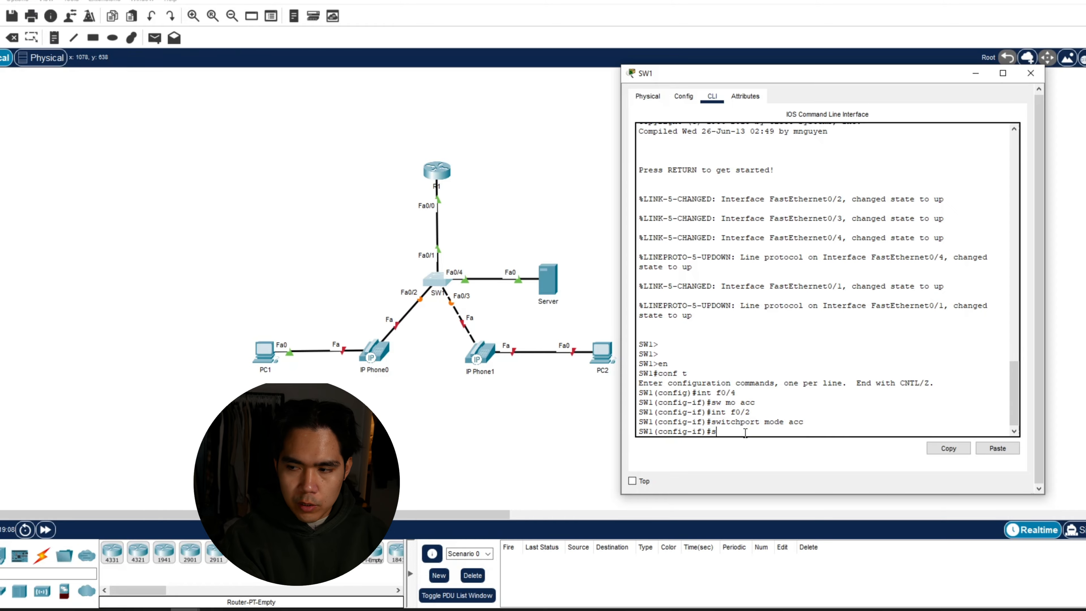
{"action": "type", "text": "witchport"}
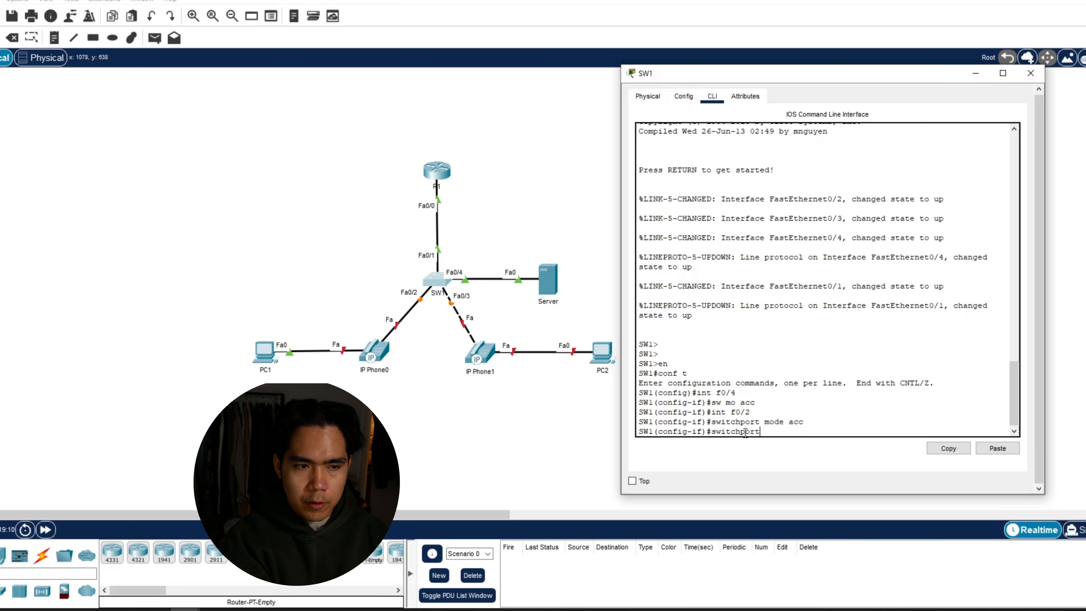
{"action": "type", "text": " acc"}
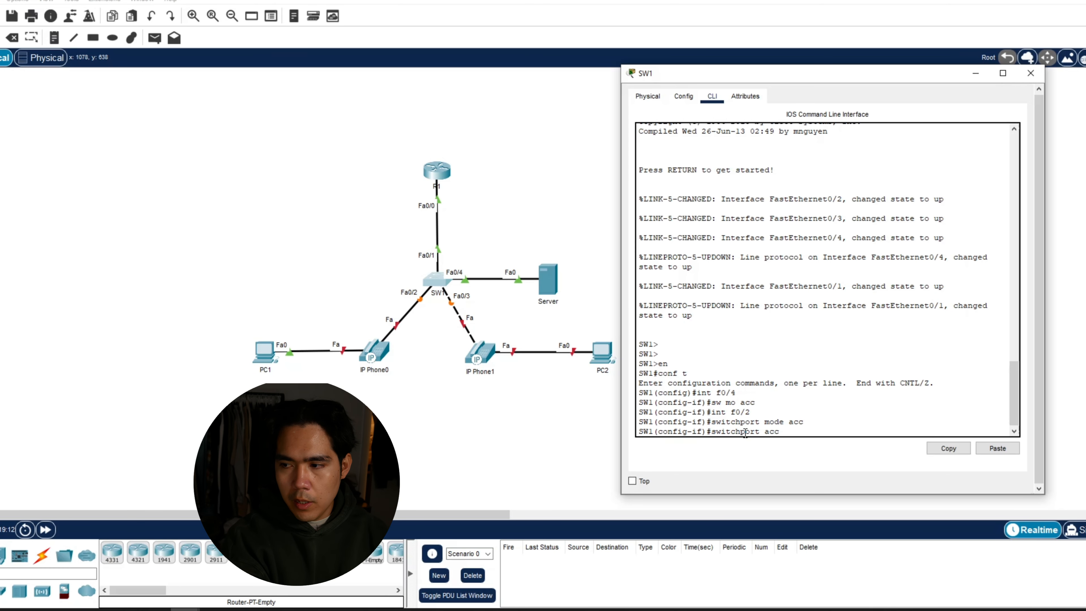
{"action": "type", "text": "ess vlan 30"}
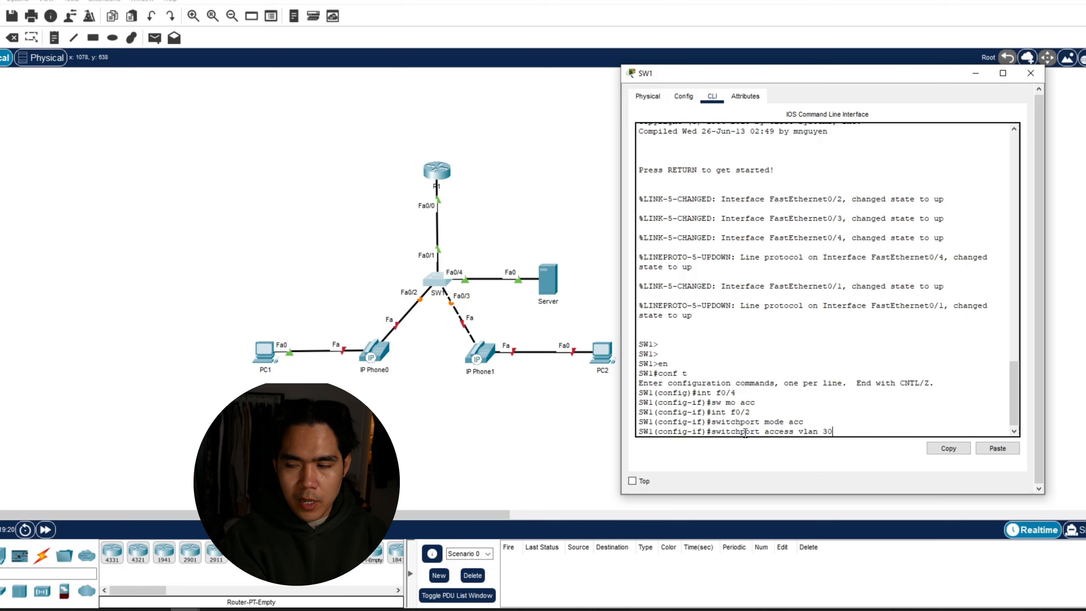
{"action": "key", "text": "Return"}
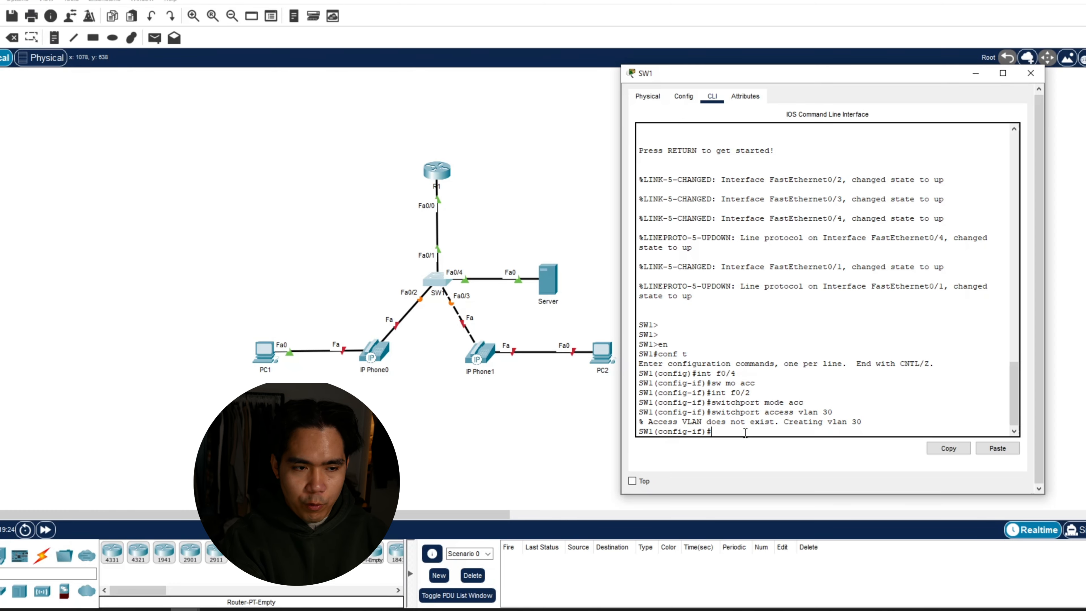
Step: Set the voice VLAN on SW1's f0/2 with "switchport voice vlan 20"
{"action": "type", "text": "switch"}
{"action": "type", "text": "p"}
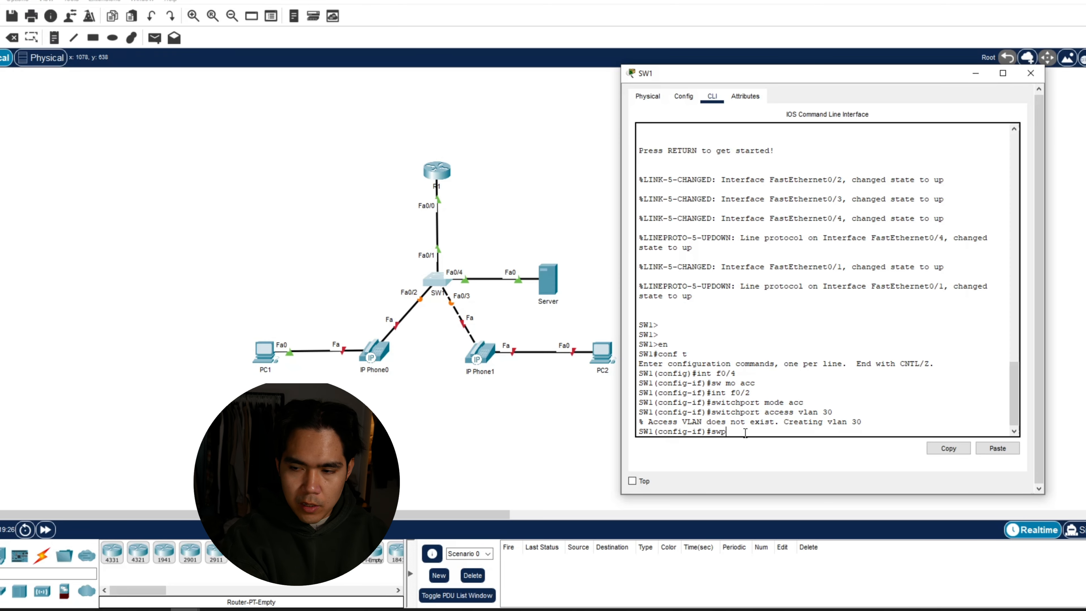
{"action": "key", "text": "BackSpace"}
{"action": "type", "text": "itchport vo"}
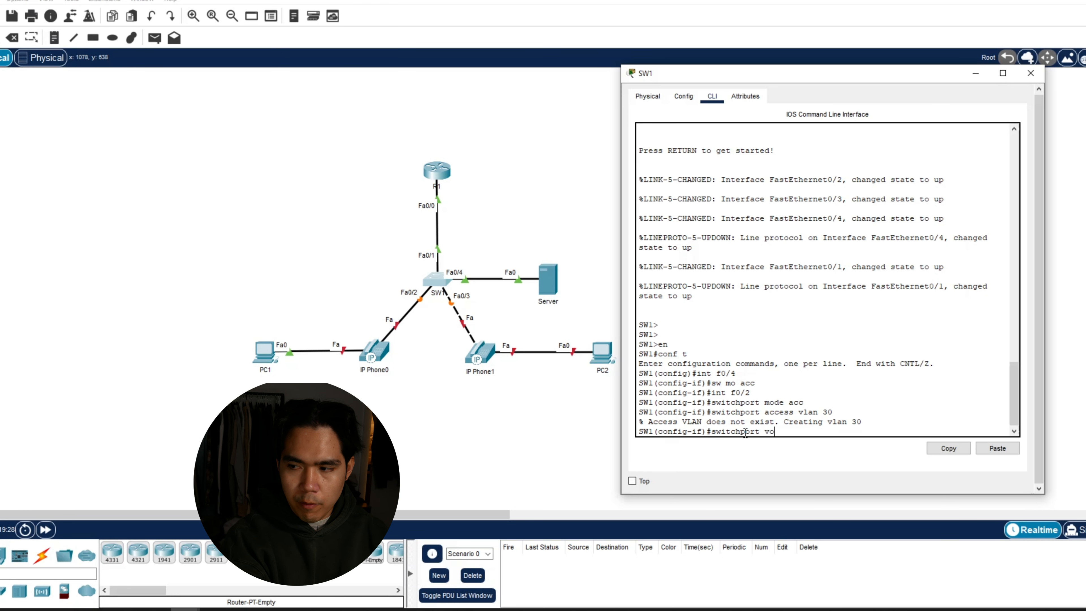
{"action": "type", "text": "ice vlan"}
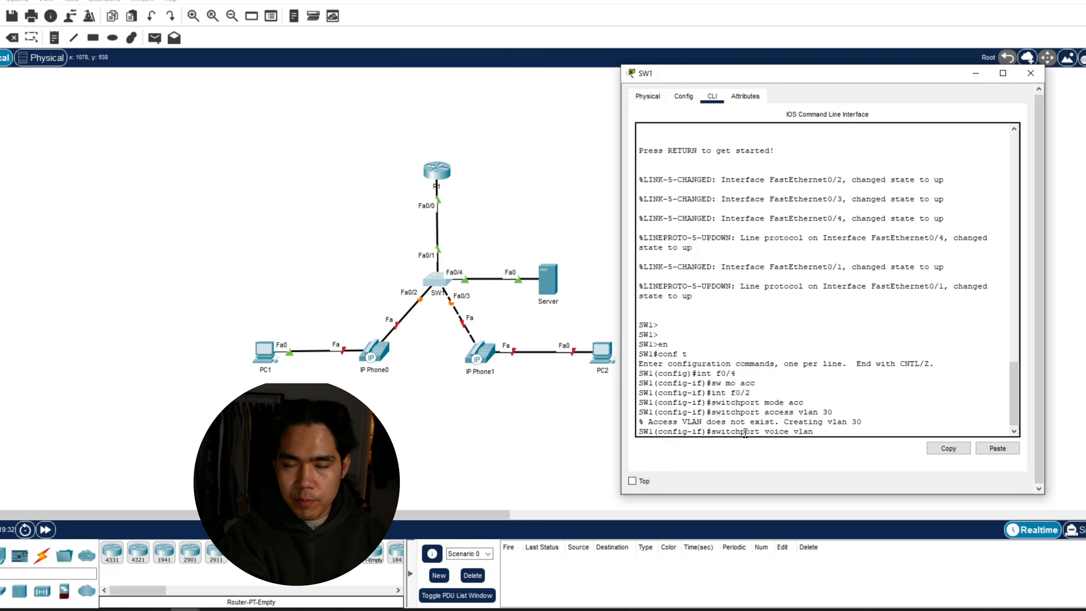
{"action": "type", "text": " 2"}
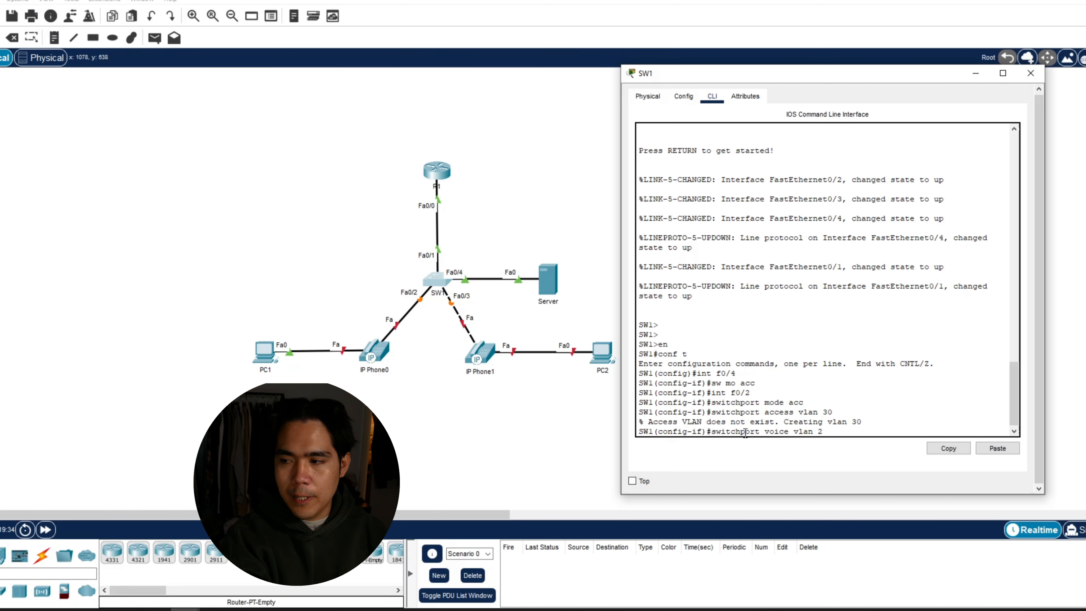
{"action": "type", "text": "0"}
{"action": "key", "text": "Return"}
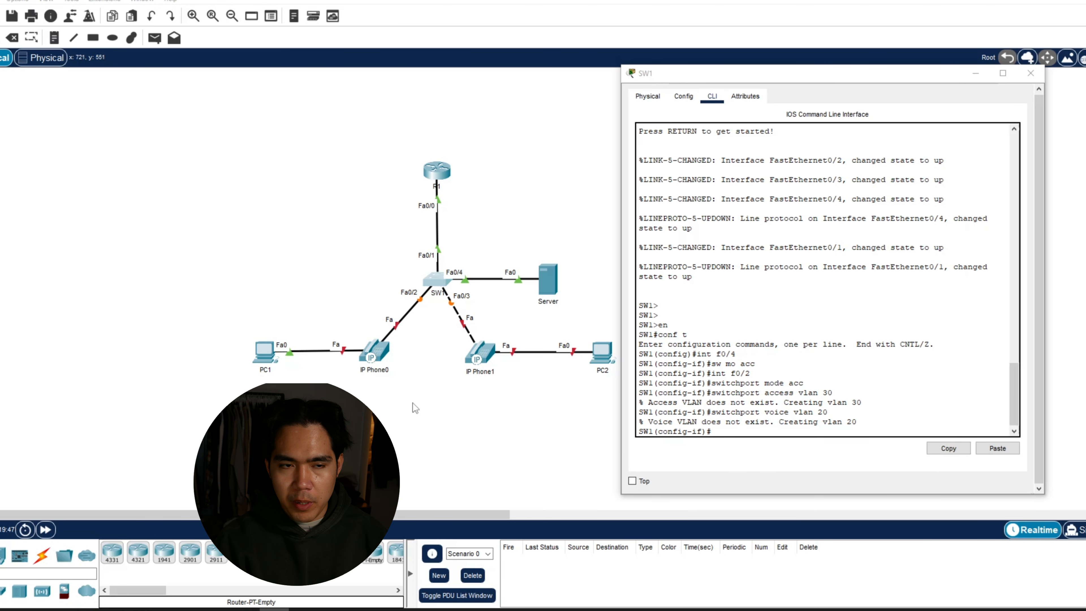
Step: Paste the f0/3 configuration into SW1: "int f0/3", "sw mo acc", "sw acc vlan 30" and "sw voice vlan 20"
{"action": "left_click", "coordinate": [752, 428]}
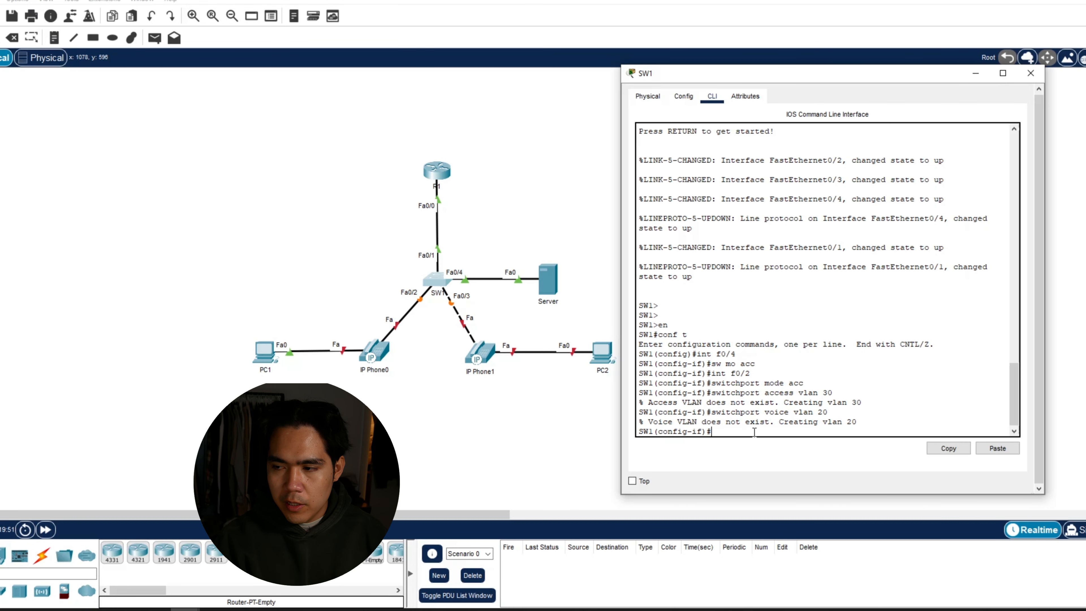
{"action": "right_click", "coordinate": [753, 432]}
{"action": "left_click", "coordinate": [781, 453]}
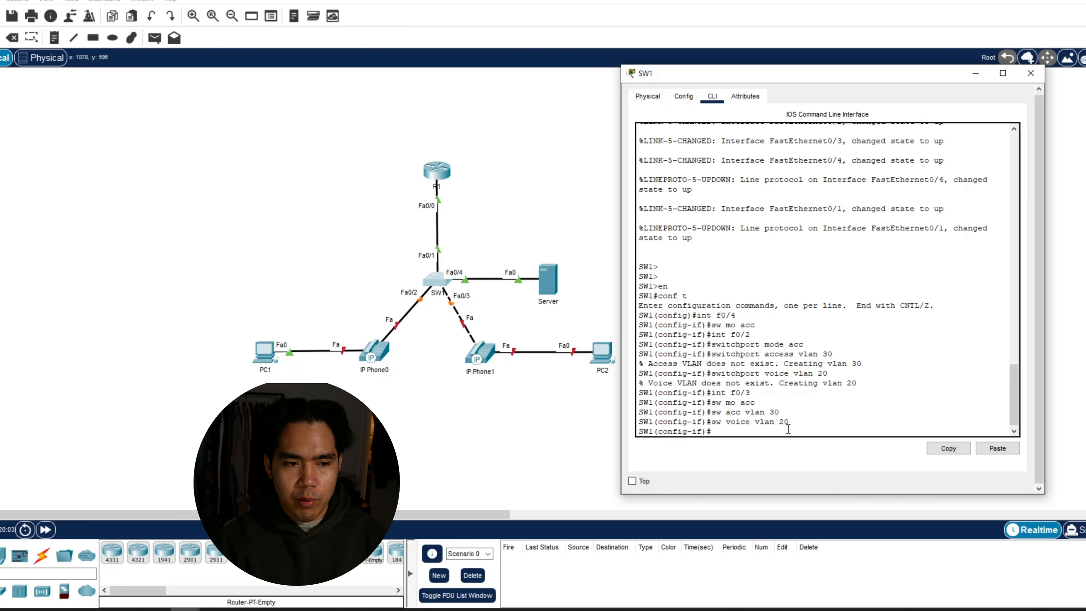
Step: Check SW1's VLAN assignments with "do sh vlan brief" and its trunk with "sh int trunk", then return to the topology
{"action": "type", "text": "do"}
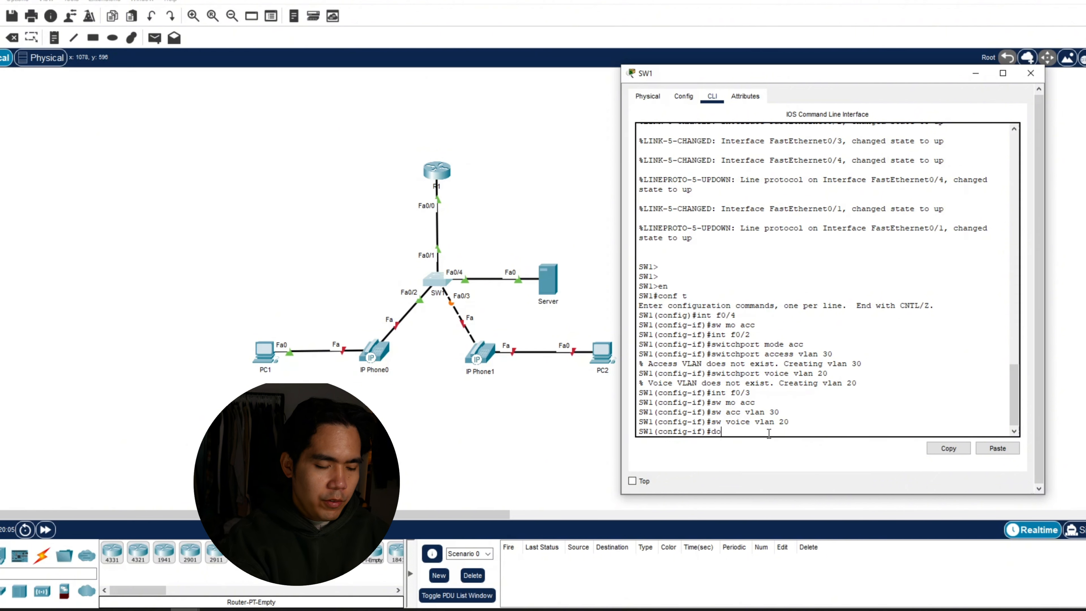
{"action": "type", "text": " sh vlan brief"}
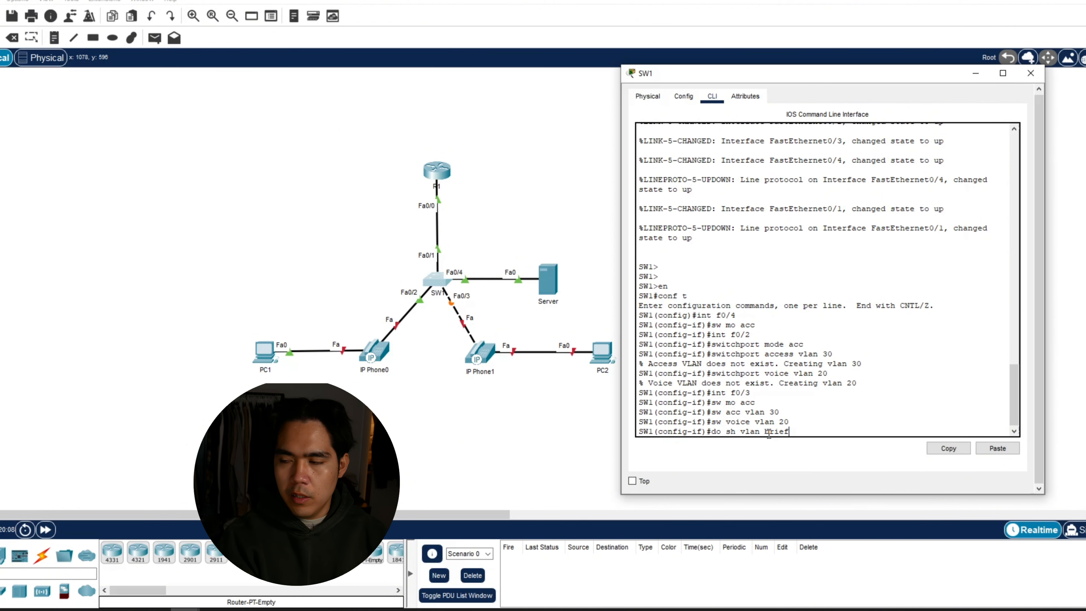
{"action": "key", "text": "Return"}
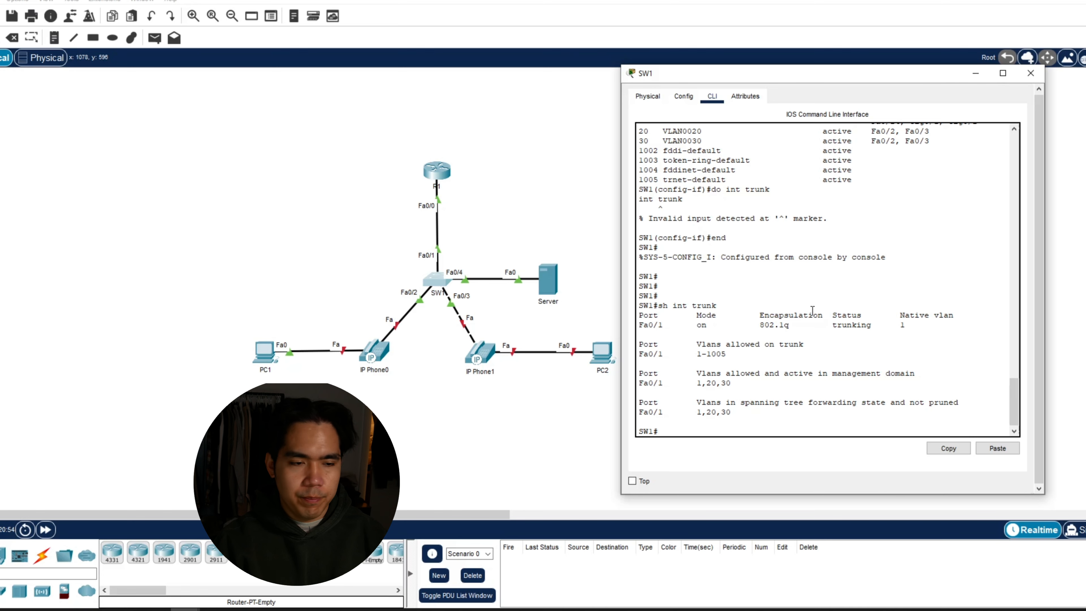
{"action": "left_click", "coordinate": [119, 301]}
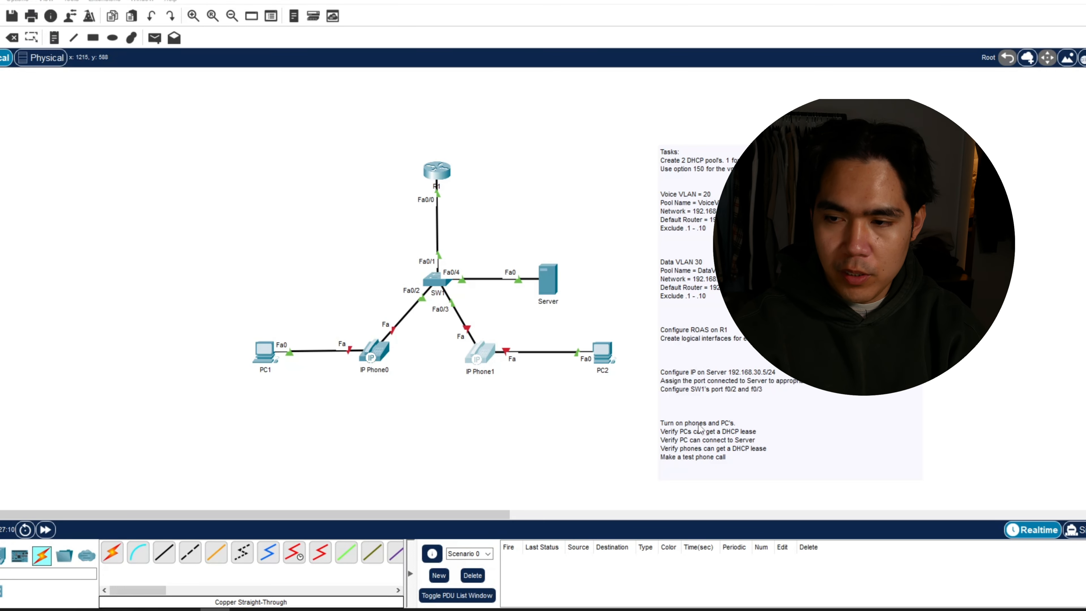
Step: Power on IP Phone0 and IP Phone1 by plugging an IP_PHONE_POWER_ADAPTER into each, closing each phone's window
{"action": "left_click", "coordinate": [377, 350]}
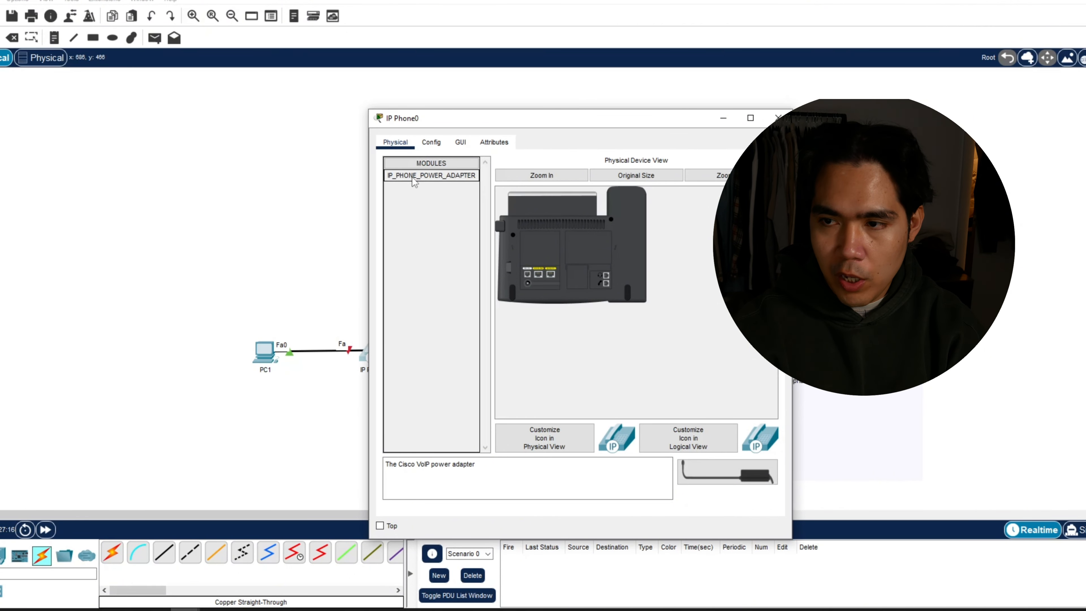
{"action": "left_click_drag", "start_coordinate": [414, 182], "coordinate": [531, 286]}
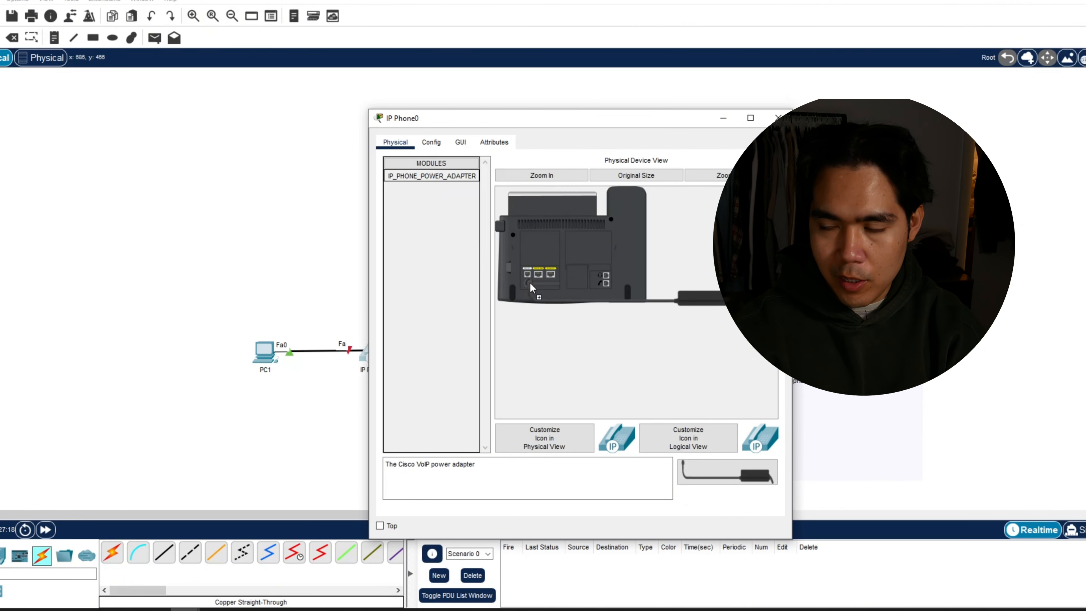
{"action": "left_click", "coordinate": [778, 118]}
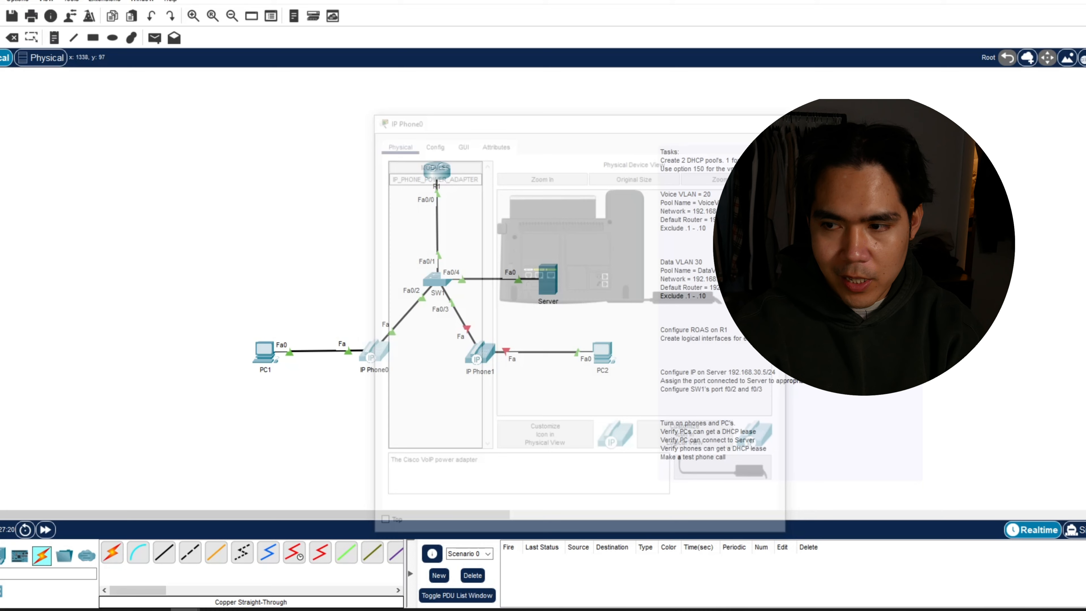
{"action": "left_click", "coordinate": [479, 353]}
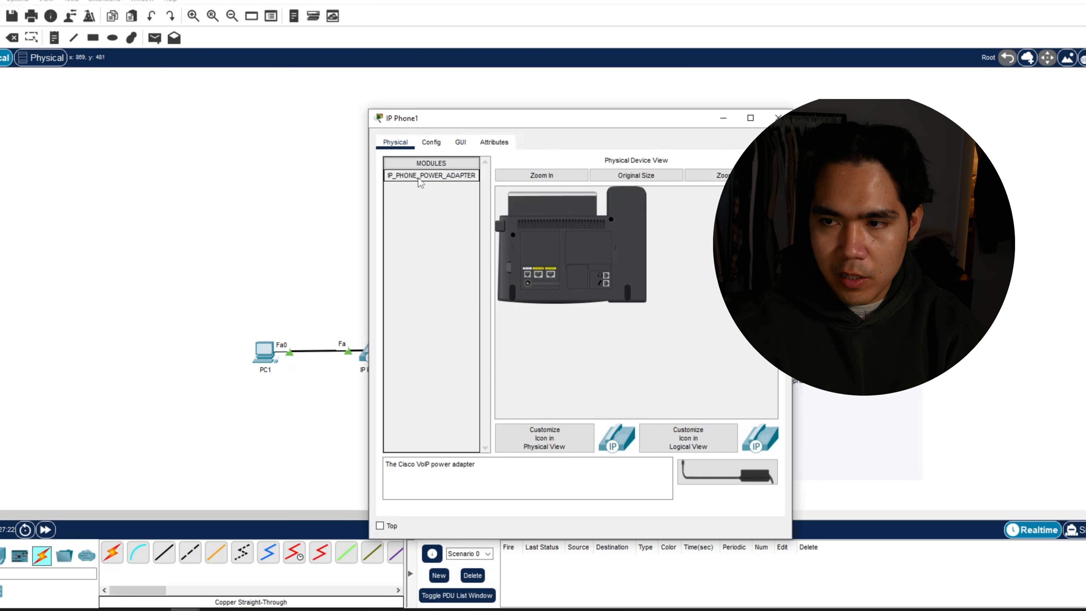
{"action": "left_click_drag", "start_coordinate": [420, 181], "coordinate": [530, 285]}
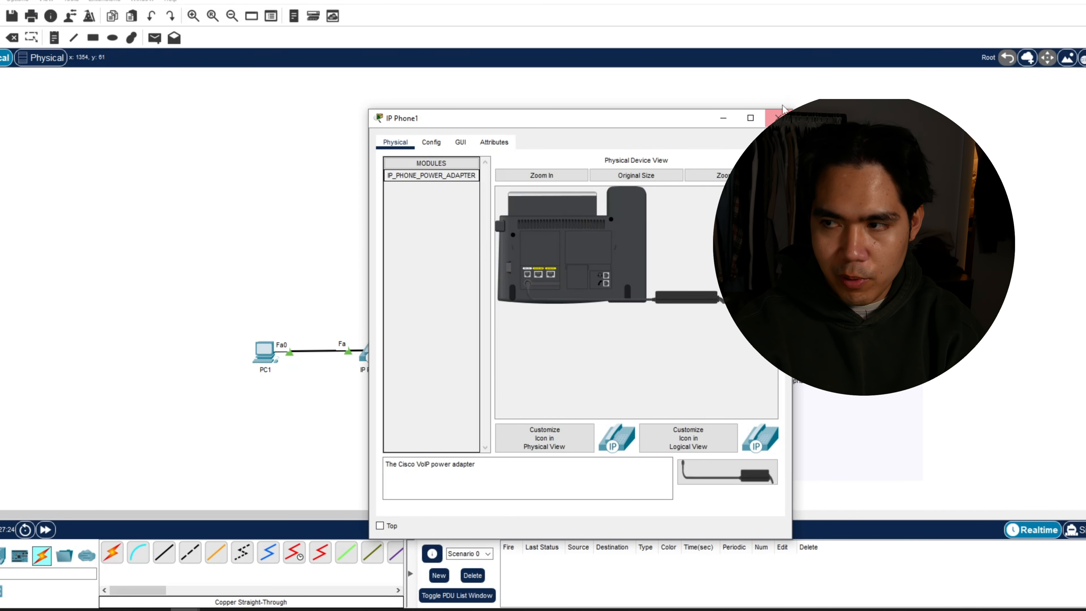
{"action": "left_click", "coordinate": [783, 111]}
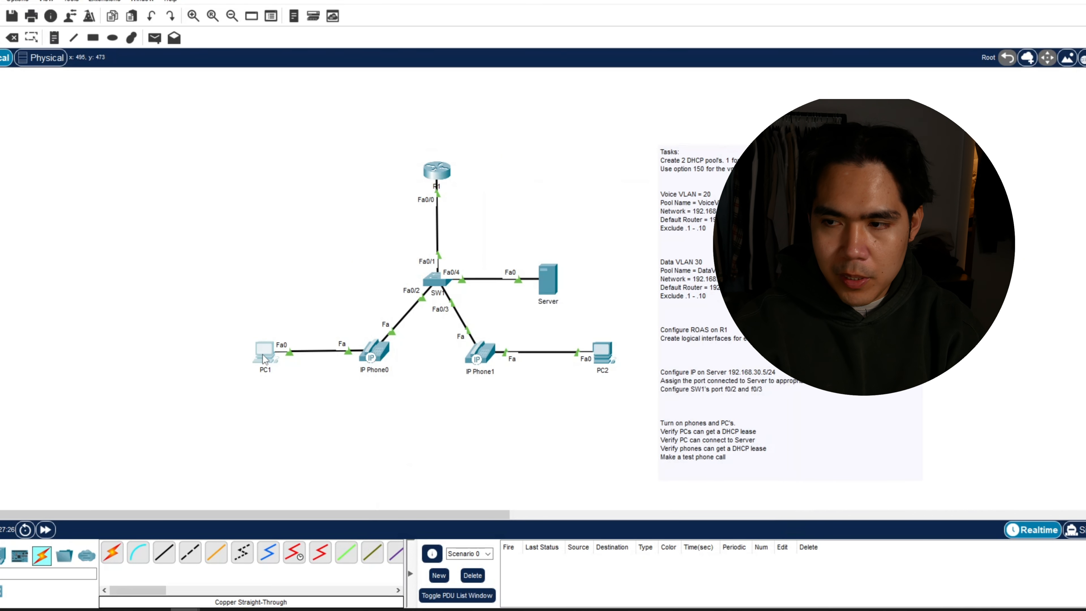
Step: Examine PC1's global and FastEthernet0 settings for a DHCP-assigned address, and close its window
{"action": "left_click", "coordinate": [265, 358]}
{"action": "left_click", "coordinate": [404, 143]}
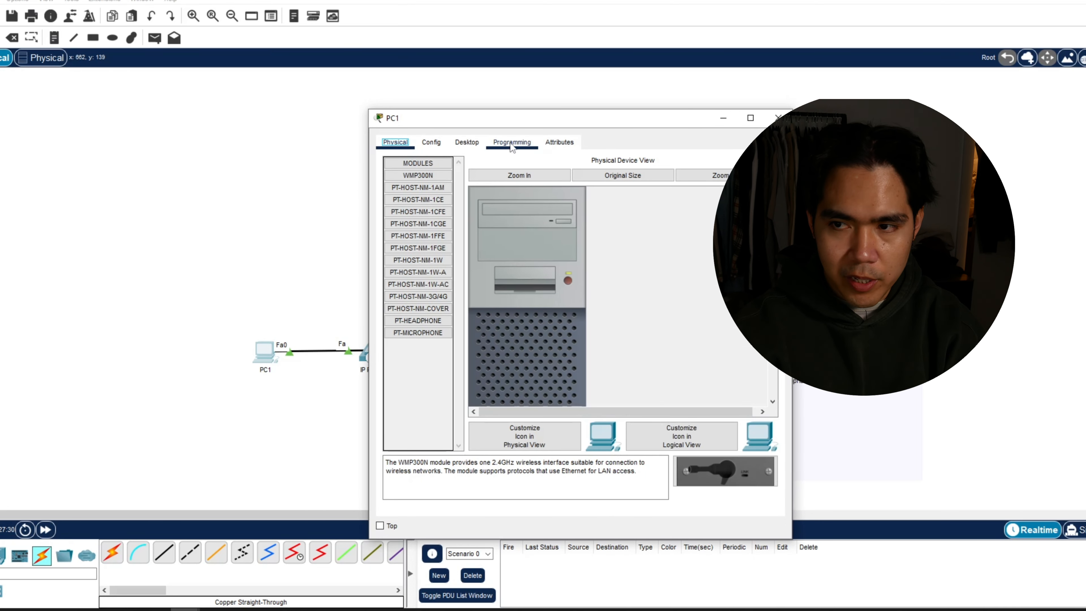
{"action": "left_click", "coordinate": [441, 143]}
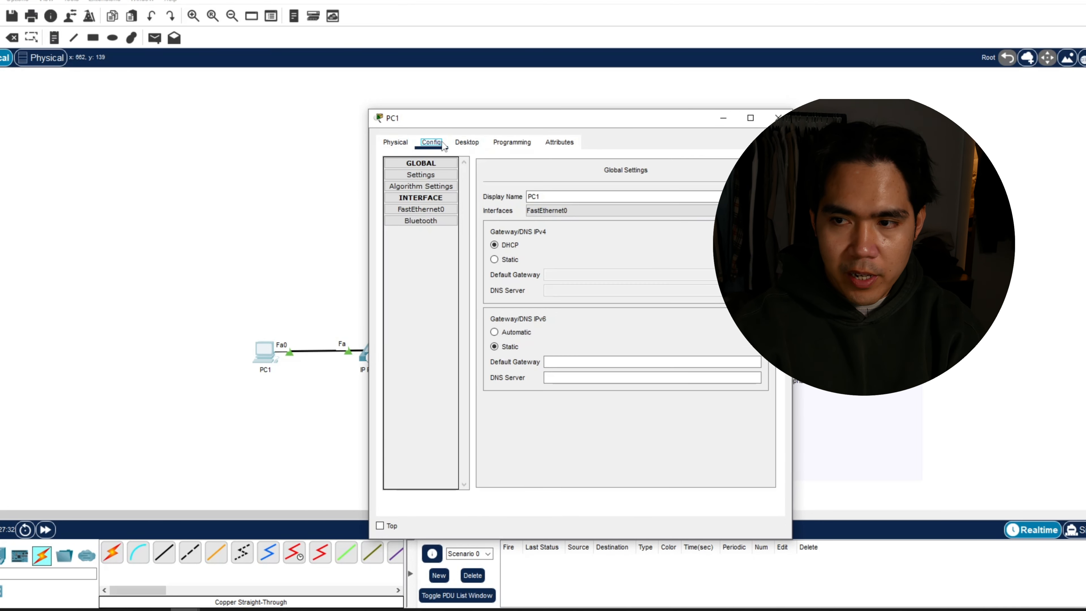
{"action": "left_click", "coordinate": [434, 211]}
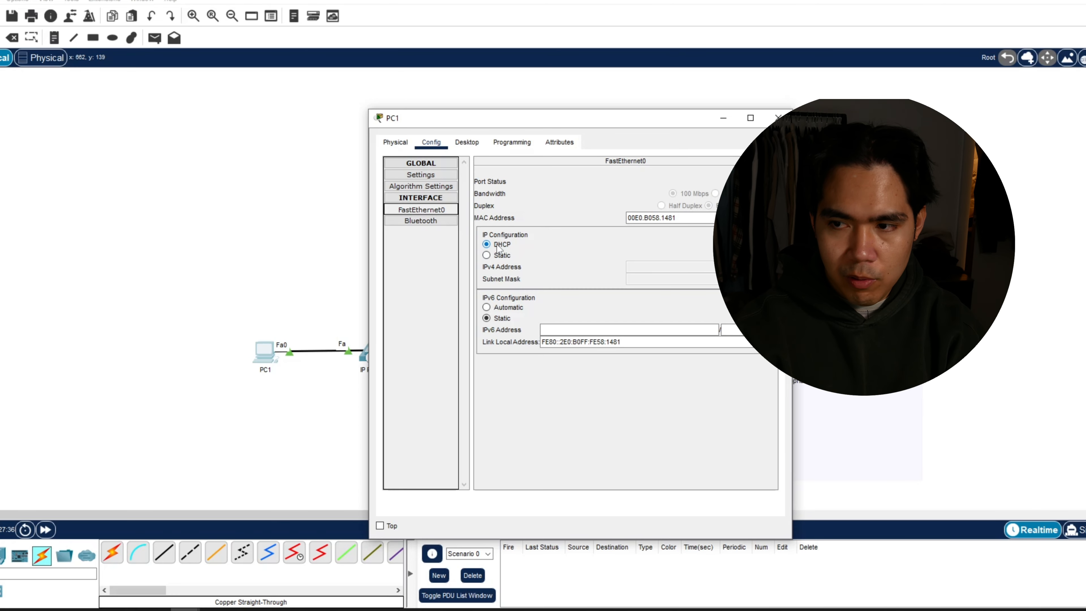
{"action": "left_click", "coordinate": [436, 177]}
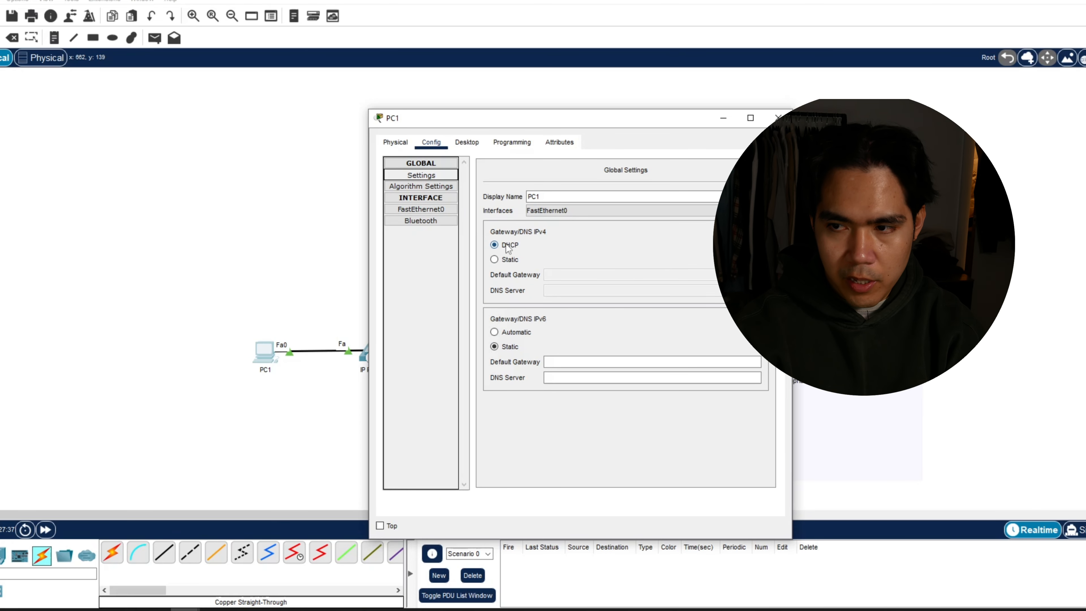
{"action": "left_click", "coordinate": [448, 210]}
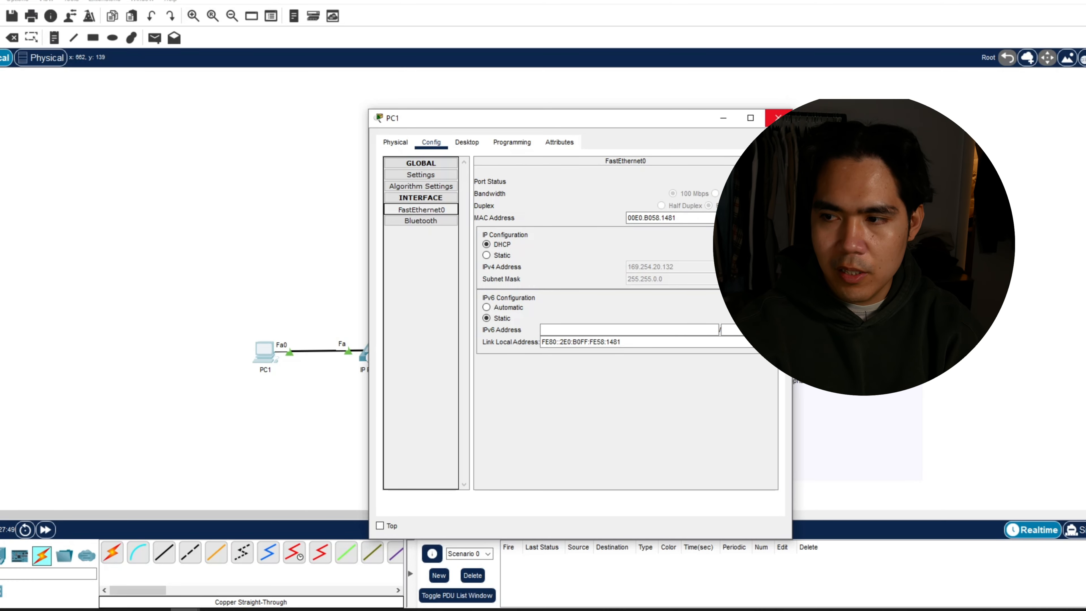
{"action": "left_click", "coordinate": [777, 118]}
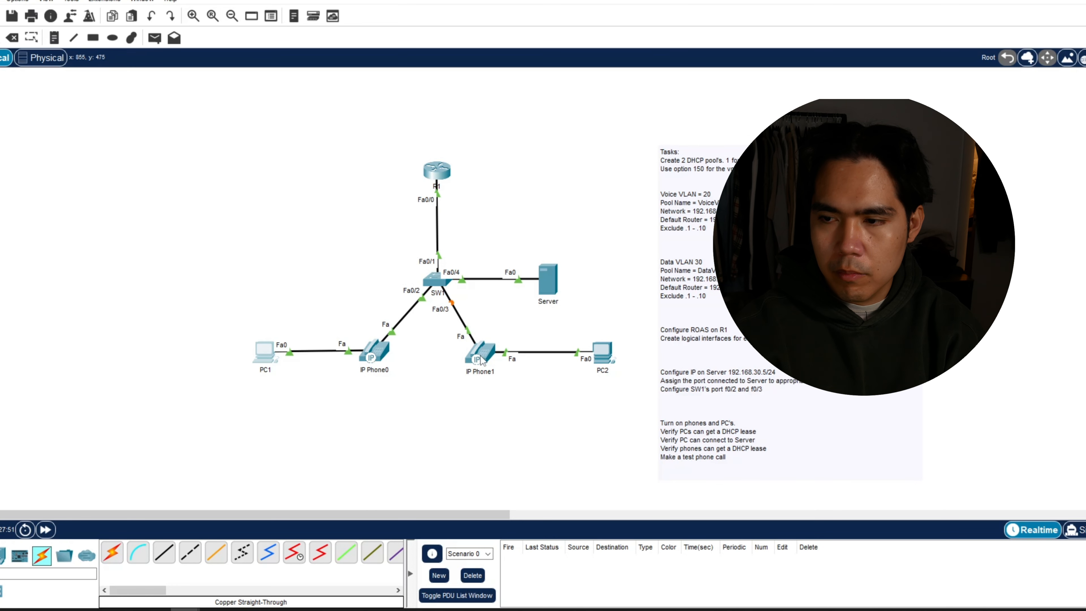
Step: Check IP Phone1's address details and its phone display for registration status, and close its window
{"action": "mouse_move", "coordinate": [481, 361]}
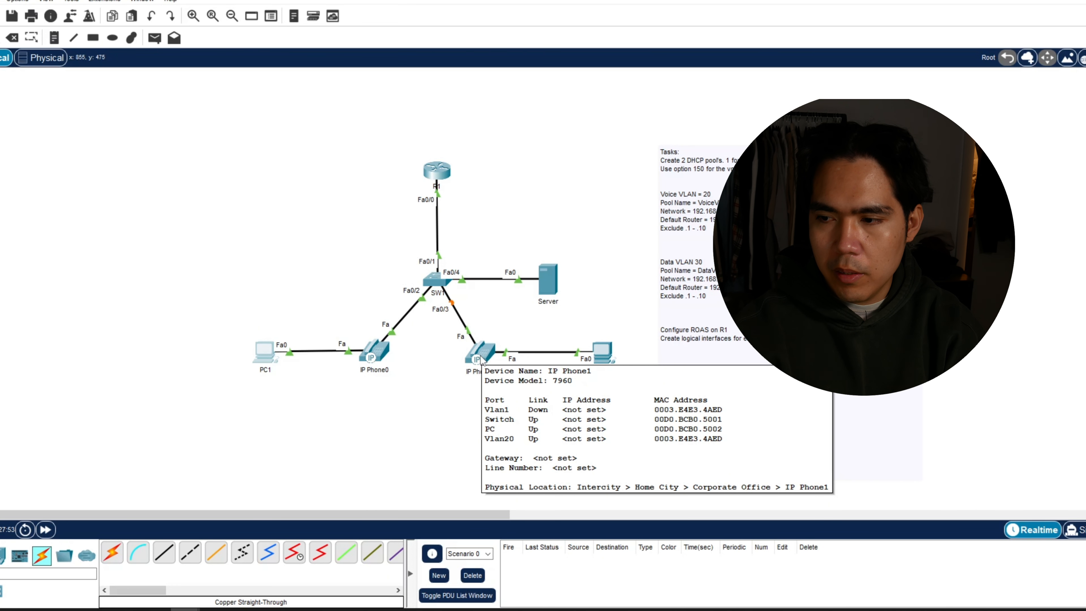
{"action": "left_click", "coordinate": [479, 356]}
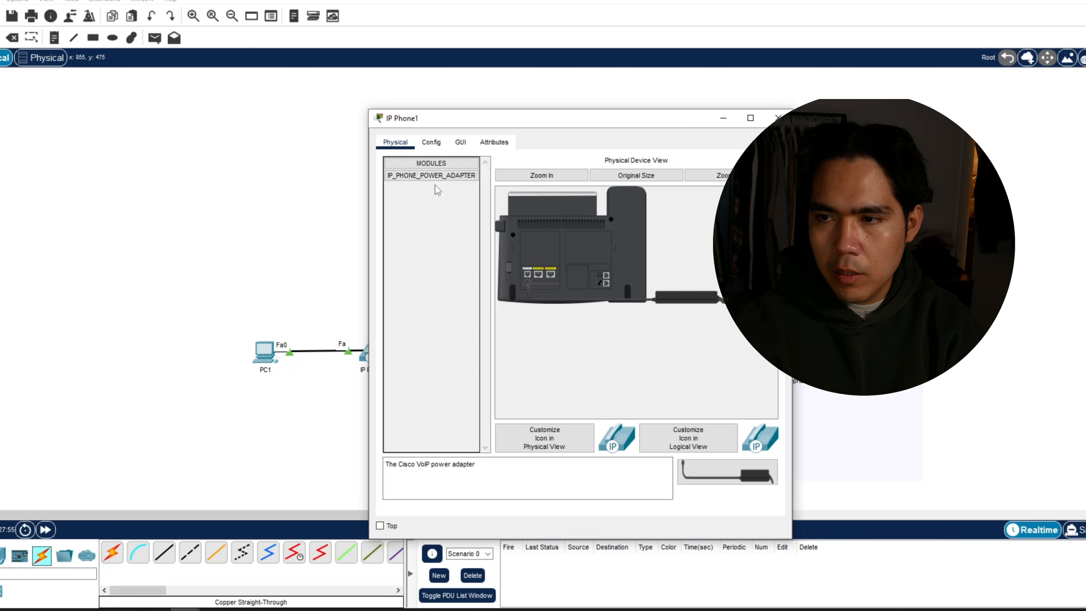
{"action": "left_click_drag", "start_coordinate": [438, 187], "coordinate": [451, 210]}
{"action": "left_click", "coordinate": [461, 143]}
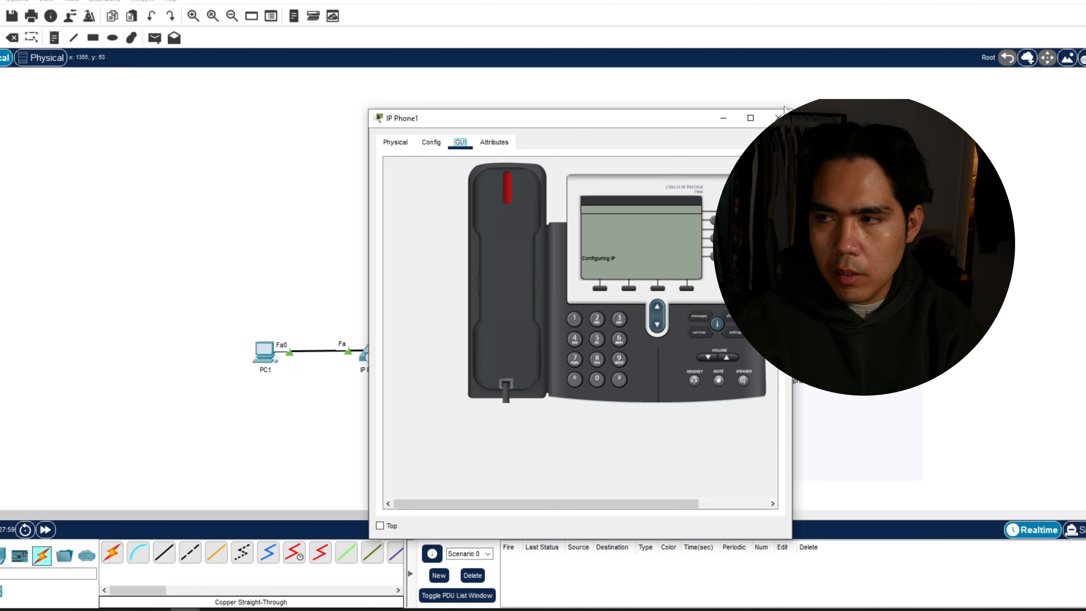
{"action": "left_click", "coordinate": [778, 117]}
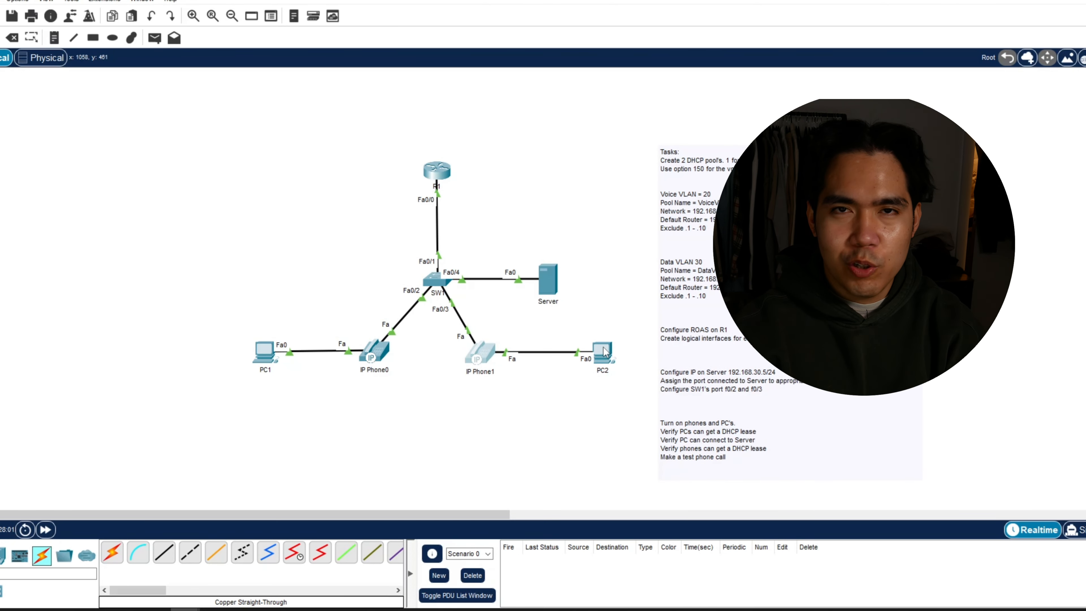
Step: Check the FastEthernet0 settings of PC2 and PC1 for DHCP leases, and inspect the endpoints' address summaries in the topology
{"action": "mouse_move", "coordinate": [605, 352]}
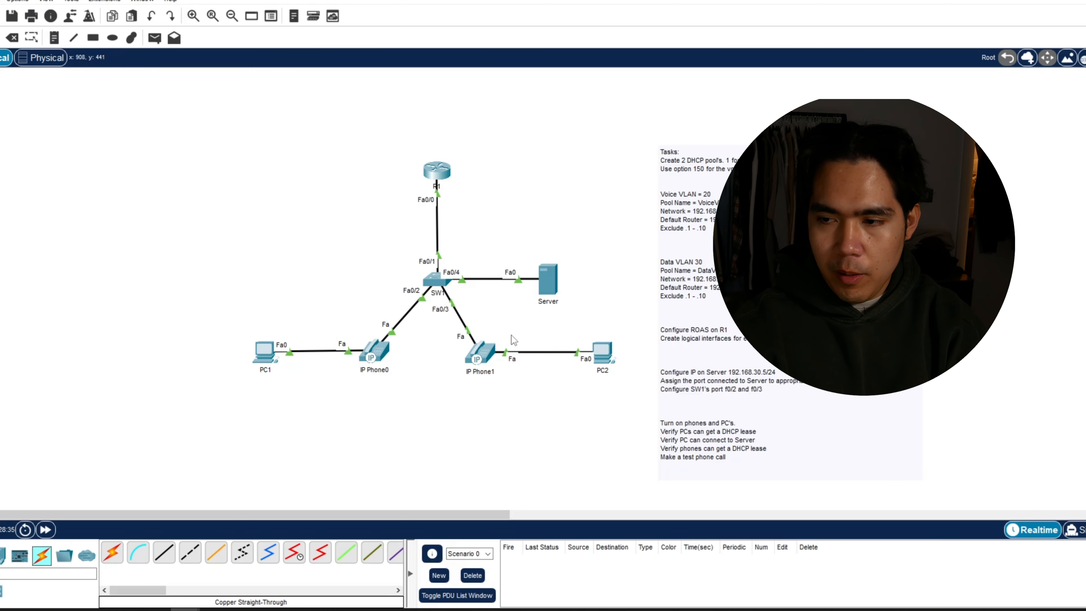
{"action": "left_click", "coordinate": [604, 355]}
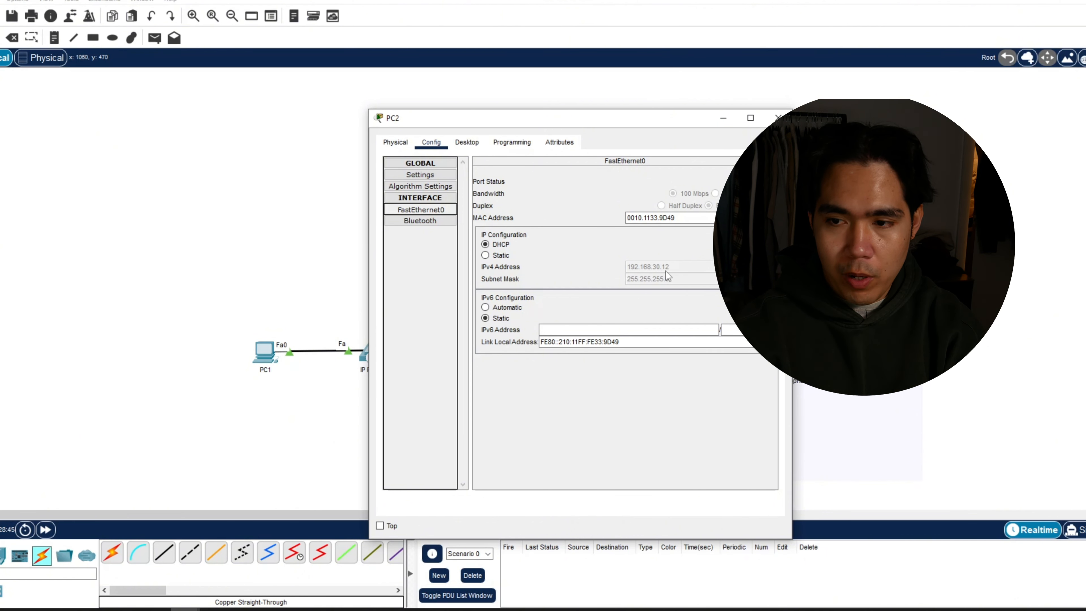
{"action": "left_click", "coordinate": [265, 350]}
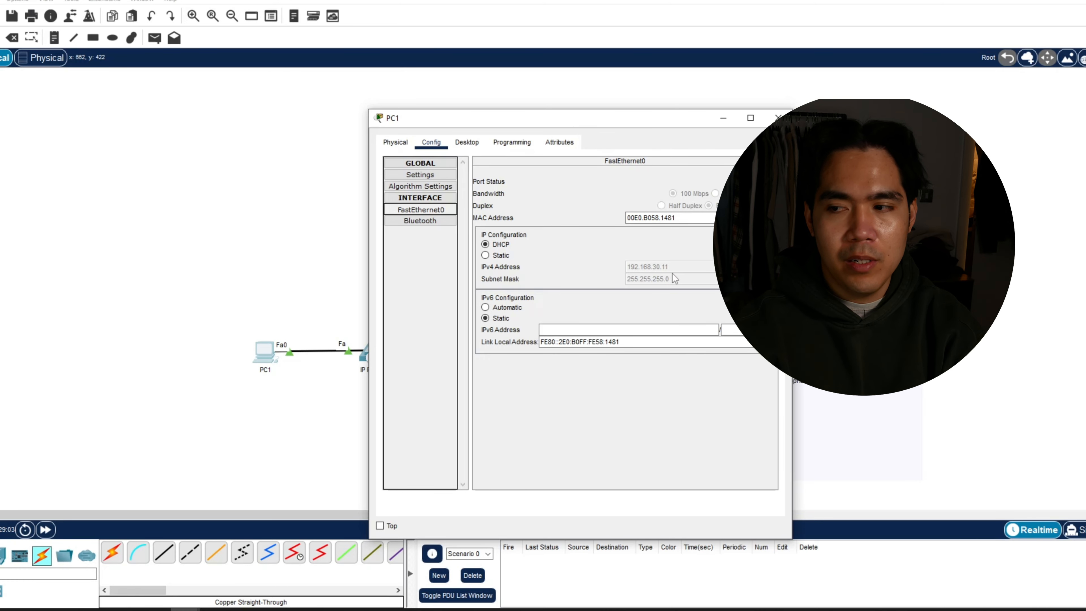
{"action": "left_click", "coordinate": [728, 123]}
{"action": "mouse_move", "coordinate": [605, 354]}
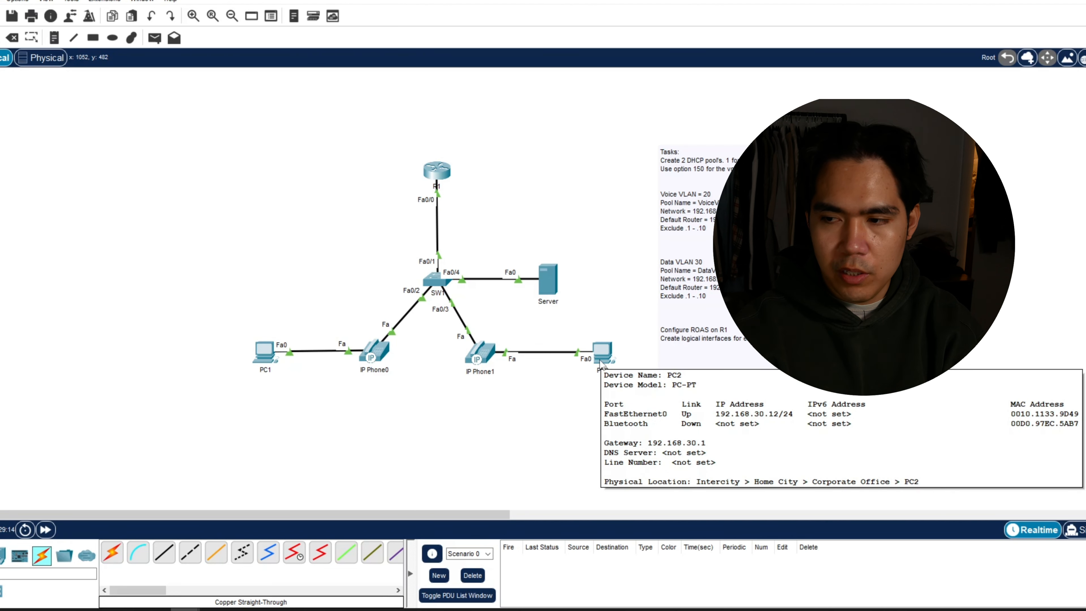
{"action": "mouse_move", "coordinate": [261, 350]}
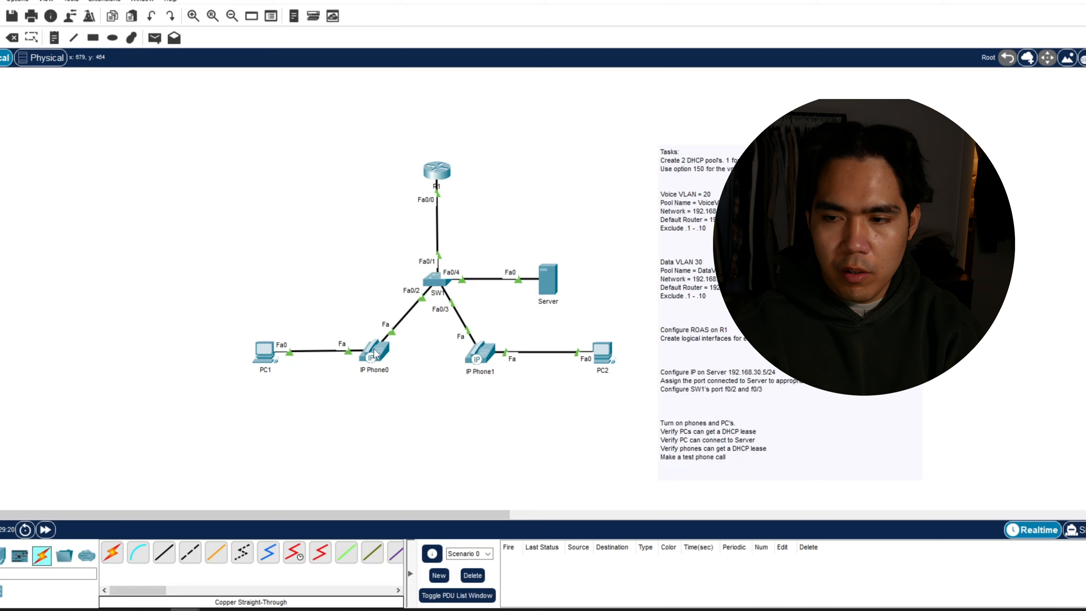
{"action": "mouse_move", "coordinate": [374, 353]}
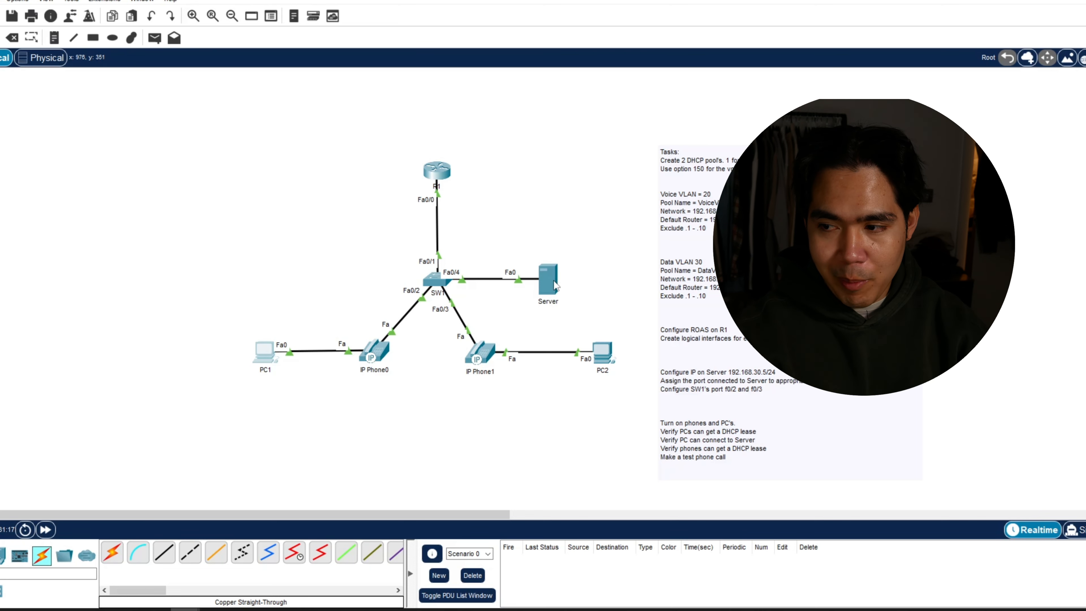
Step: Check the Server's address summary and test connectivity by browsing to 192.168.30.5 from PC1's Web Browser
{"action": "mouse_move", "coordinate": [555, 290]}
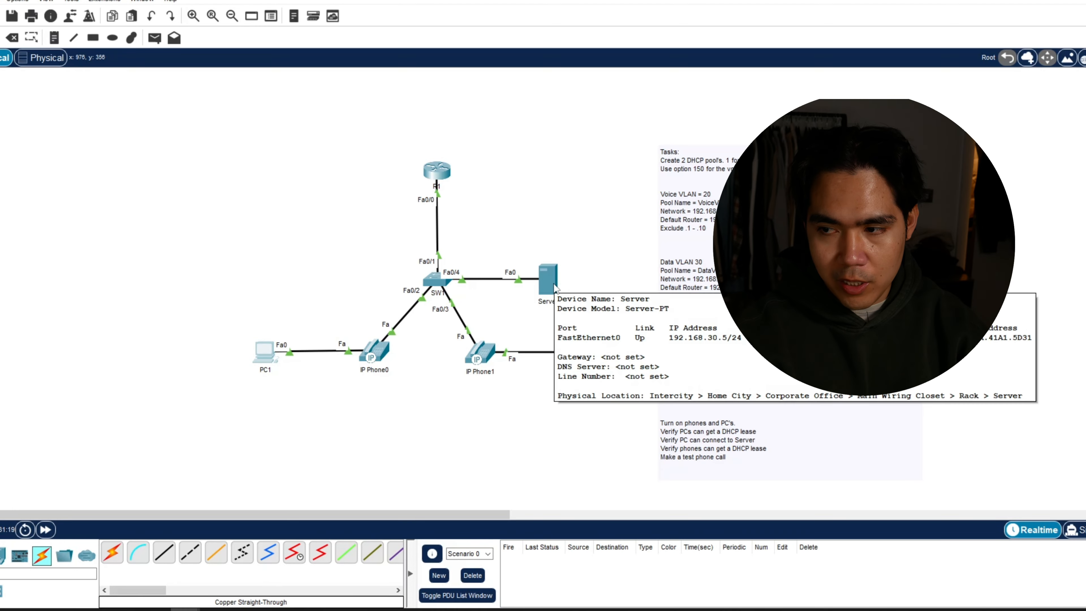
{"action": "left_click", "coordinate": [263, 360]}
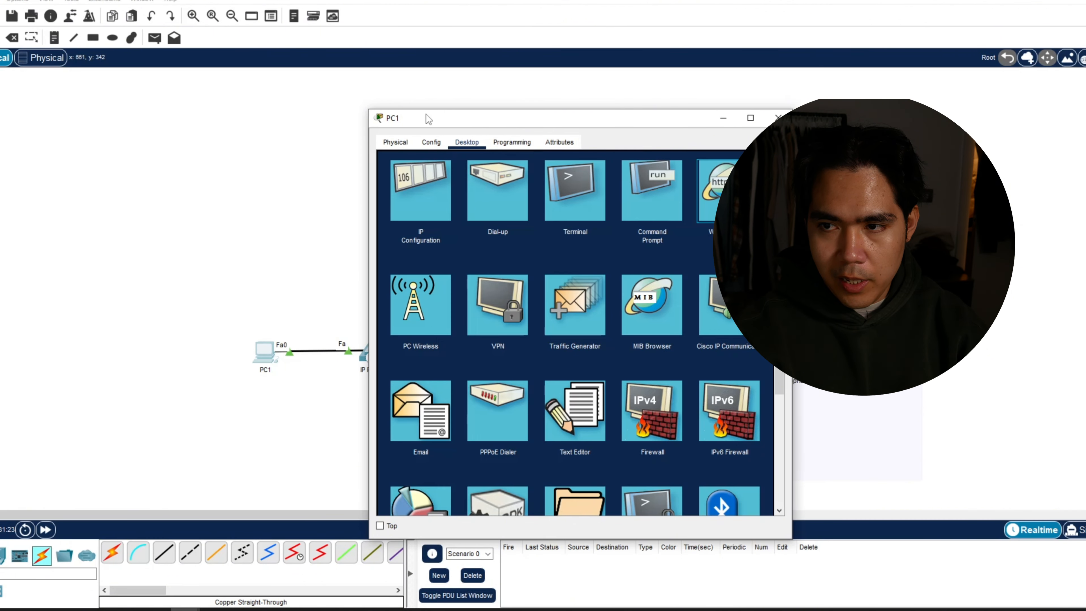
{"action": "left_click_drag", "start_coordinate": [426, 114], "coordinate": [273, 79]}
{"action": "left_click", "coordinate": [569, 152]}
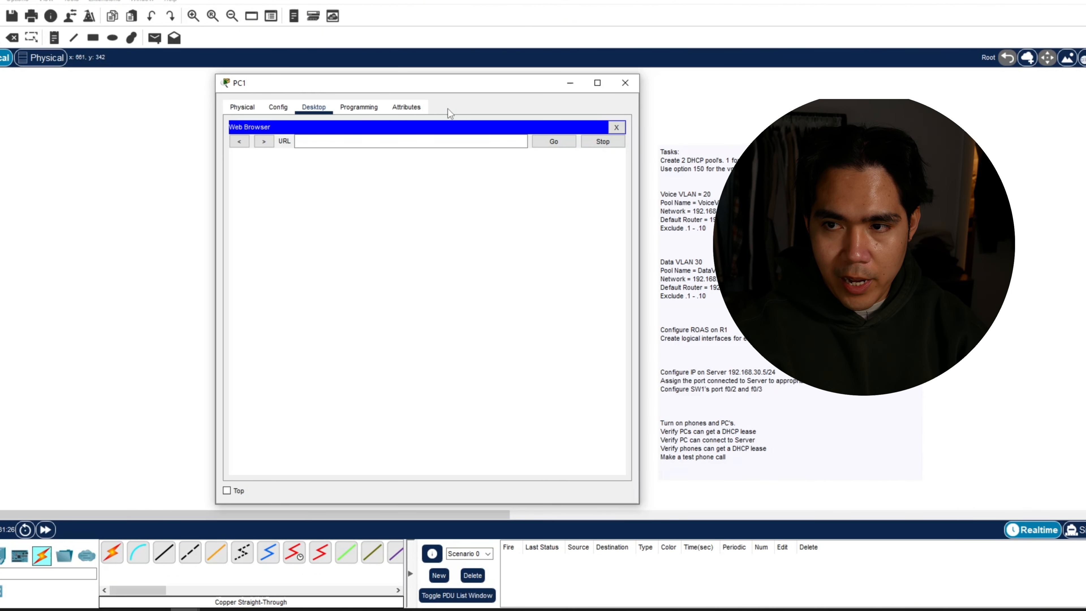
{"action": "left_click", "coordinate": [327, 141]}
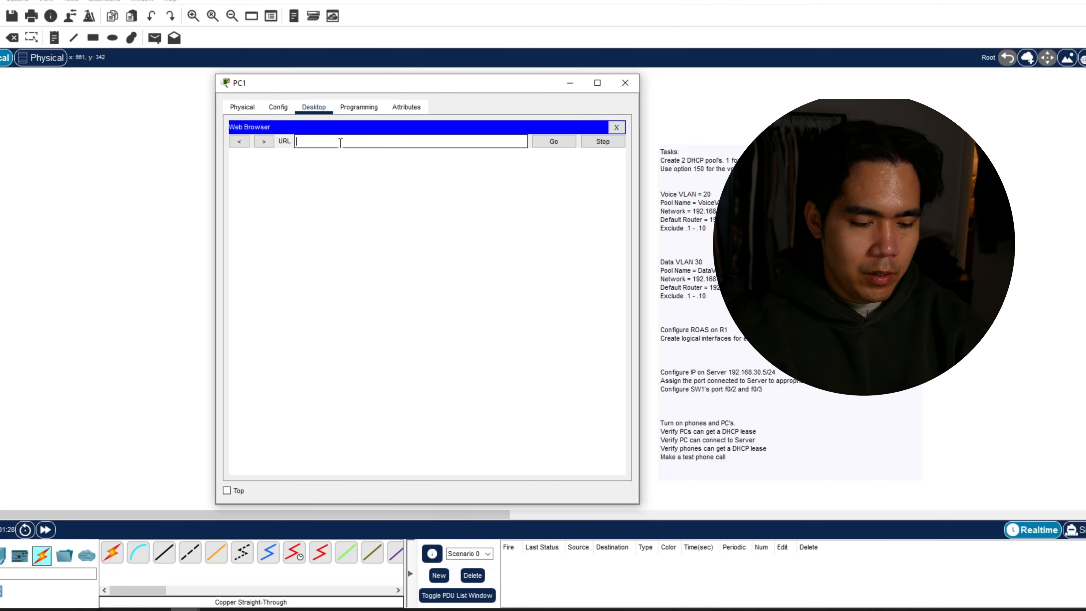
{"action": "type", "text": "1"}
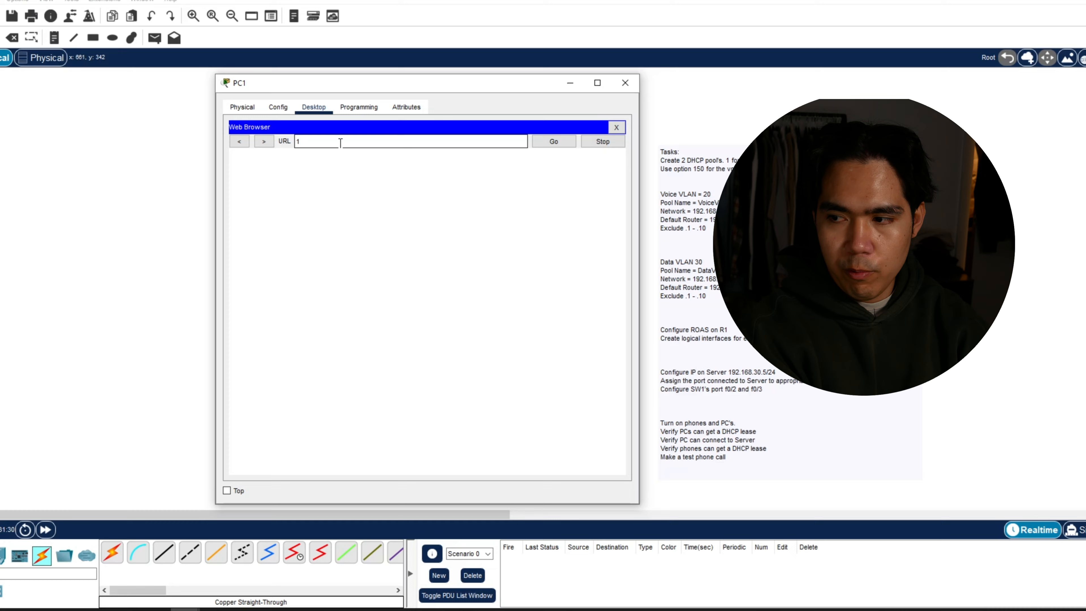
{"action": "type", "text": "92.168"}
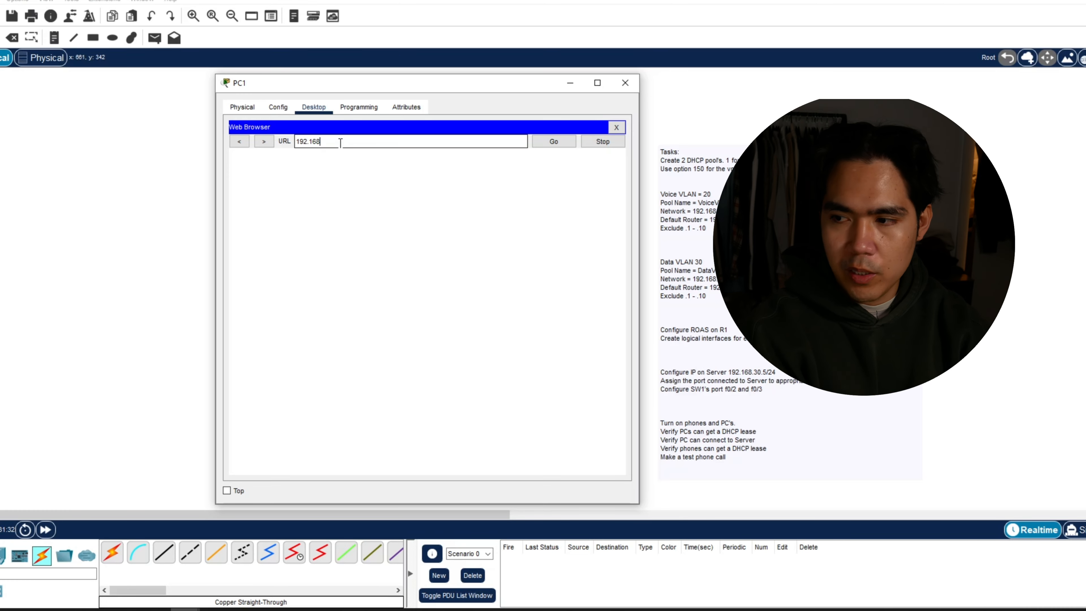
{"action": "type", "text": ".30.5"}
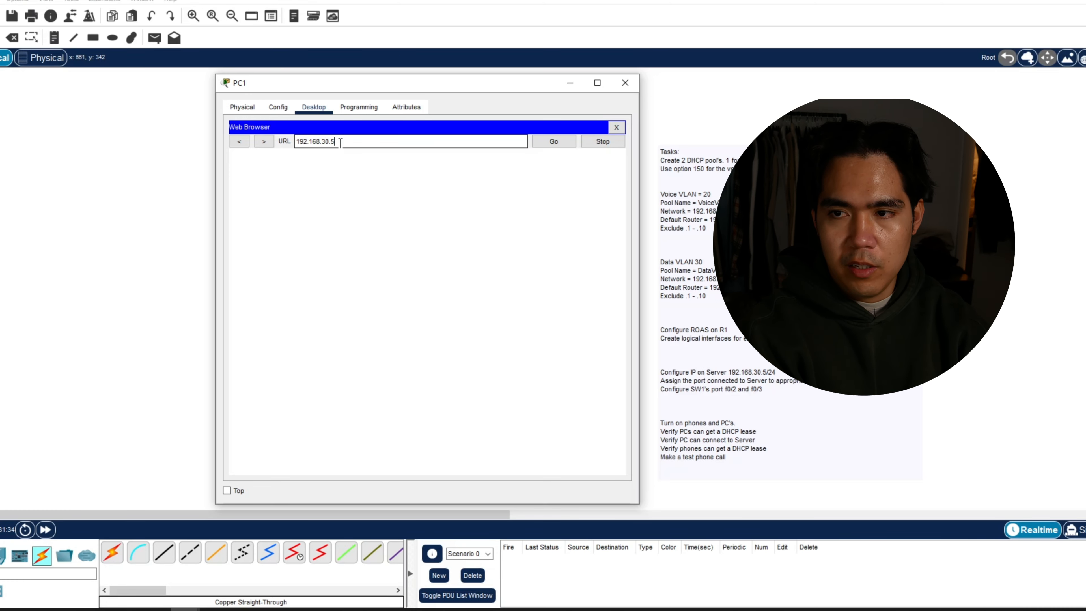
{"action": "key", "text": "Return"}
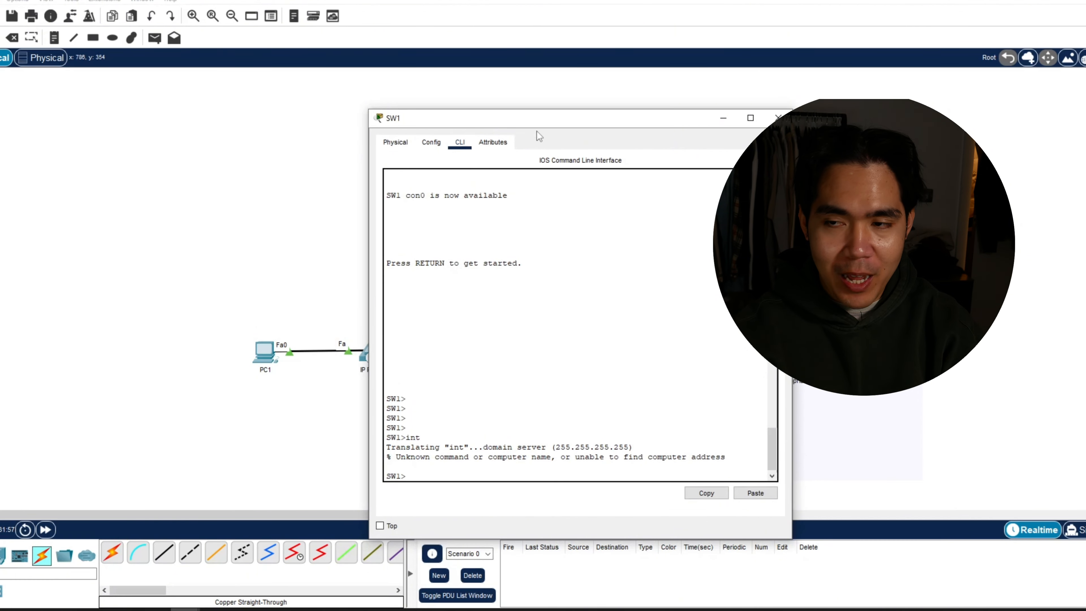
Step: Display SW1's running configuration with "en" and "sh run", and examine the FastEthernet0/4 entry for its VLAN assignment
{"action": "left_click_drag", "start_coordinate": [534, 120], "coordinate": [757, 88]}
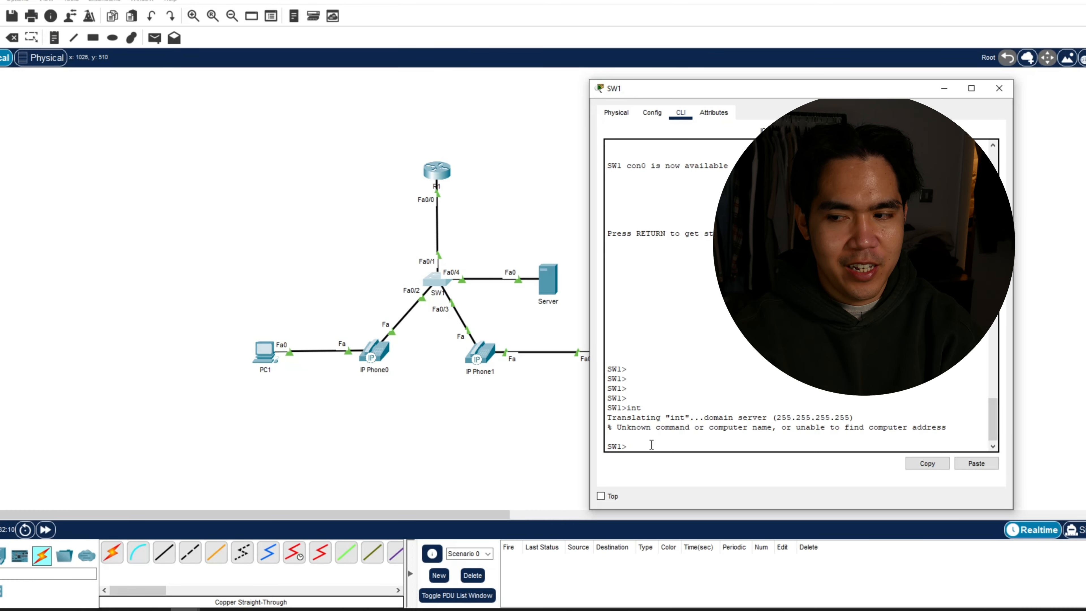
{"action": "key", "text": "Return"}
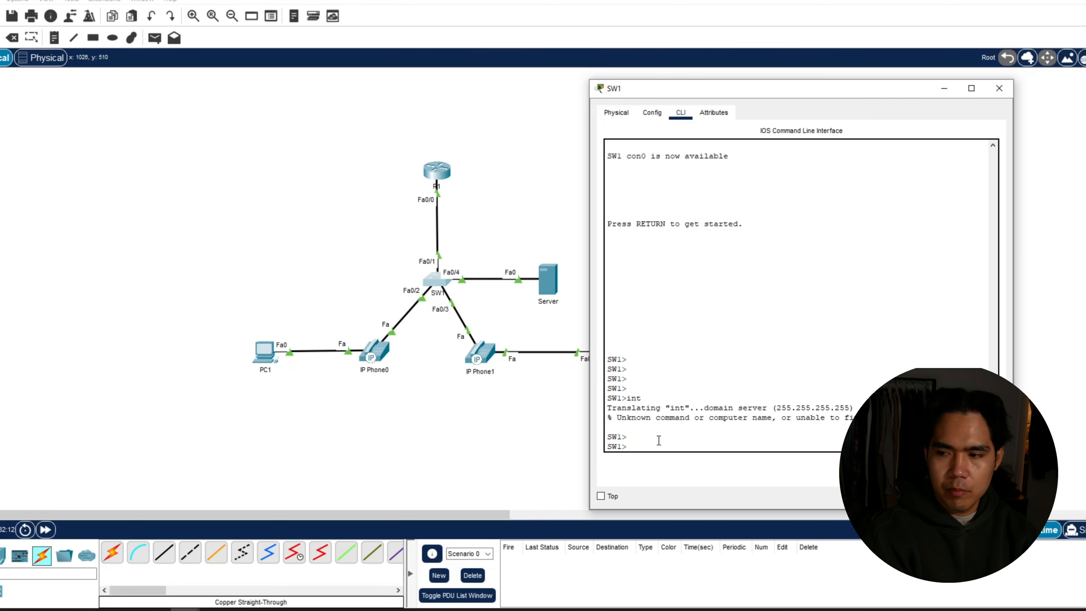
{"action": "key", "text": "Return"}
{"action": "type", "text": "en"}
{"action": "key", "text": "Return"}
{"action": "type", "text": "sh run"}
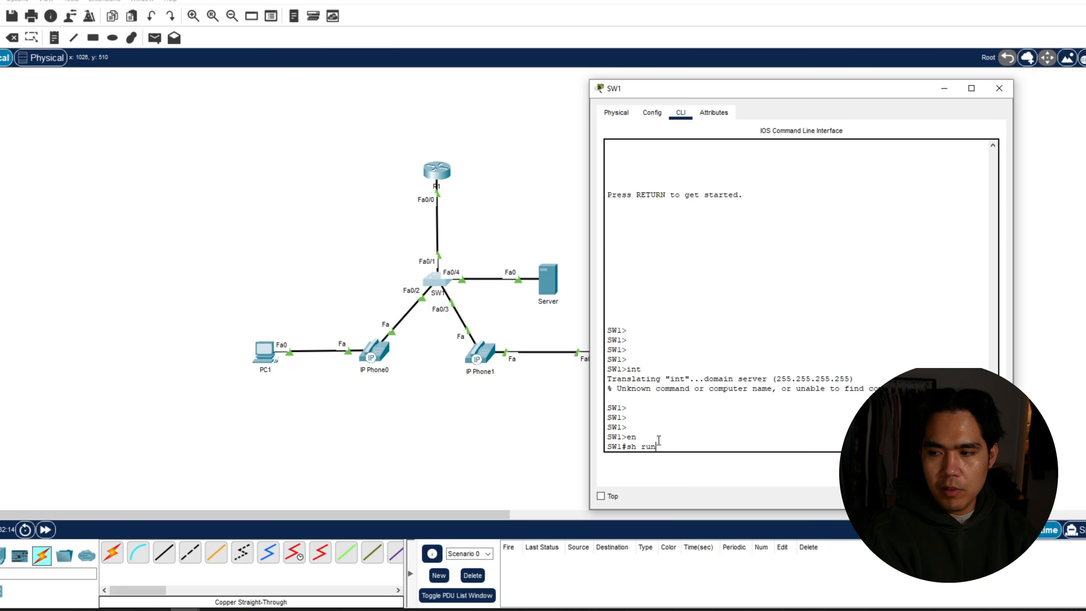
{"action": "key", "text": "Return"}
{"action": "key", "text": "space"}
{"action": "scroll", "coordinate": [717, 347], "scroll_direction": "up", "scroll_amount": 1}
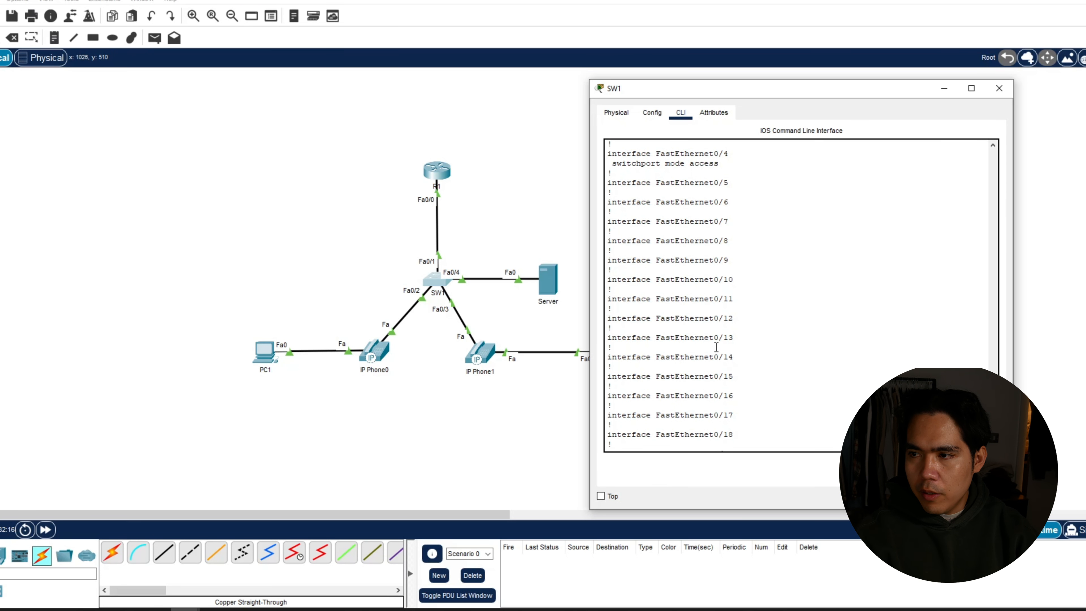
{"action": "scroll", "coordinate": [701, 265], "scroll_direction": "up", "scroll_amount": 1}
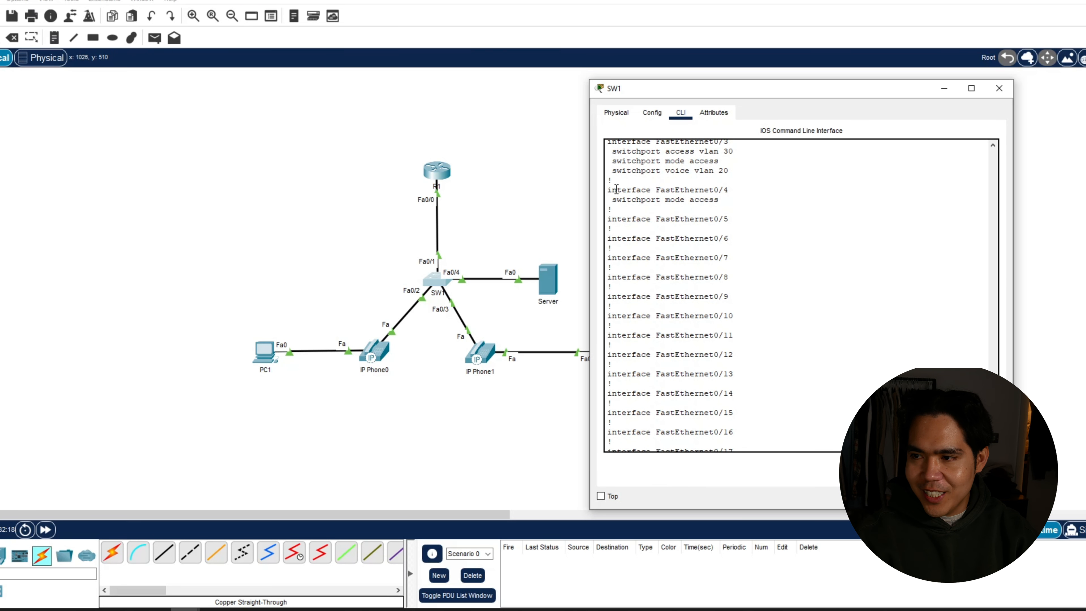
{"action": "left_click_drag", "start_coordinate": [617, 190], "coordinate": [737, 199]}
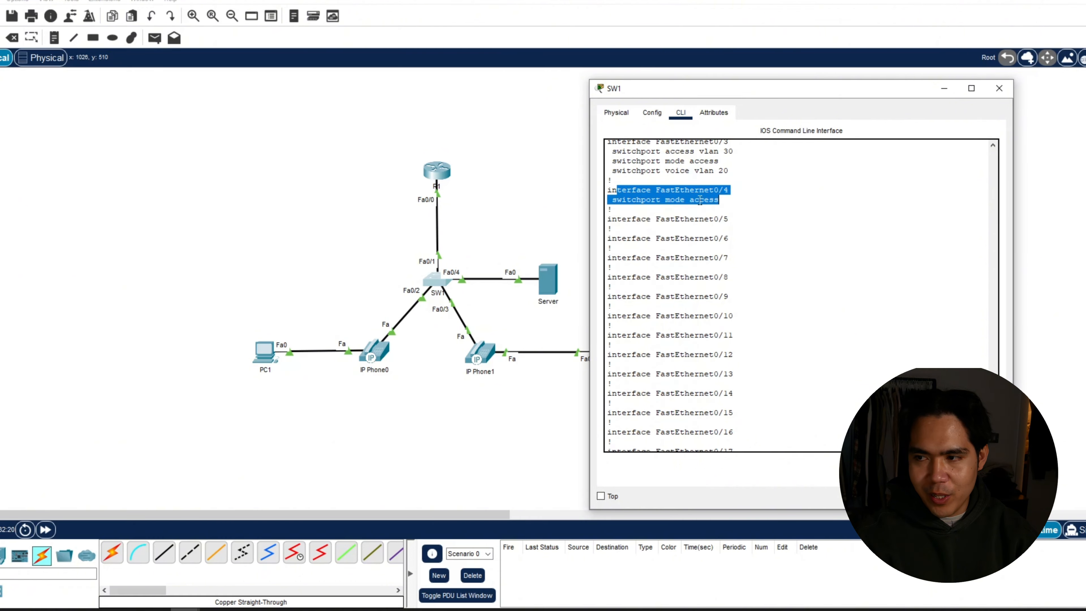
{"action": "left_click", "coordinate": [737, 200]}
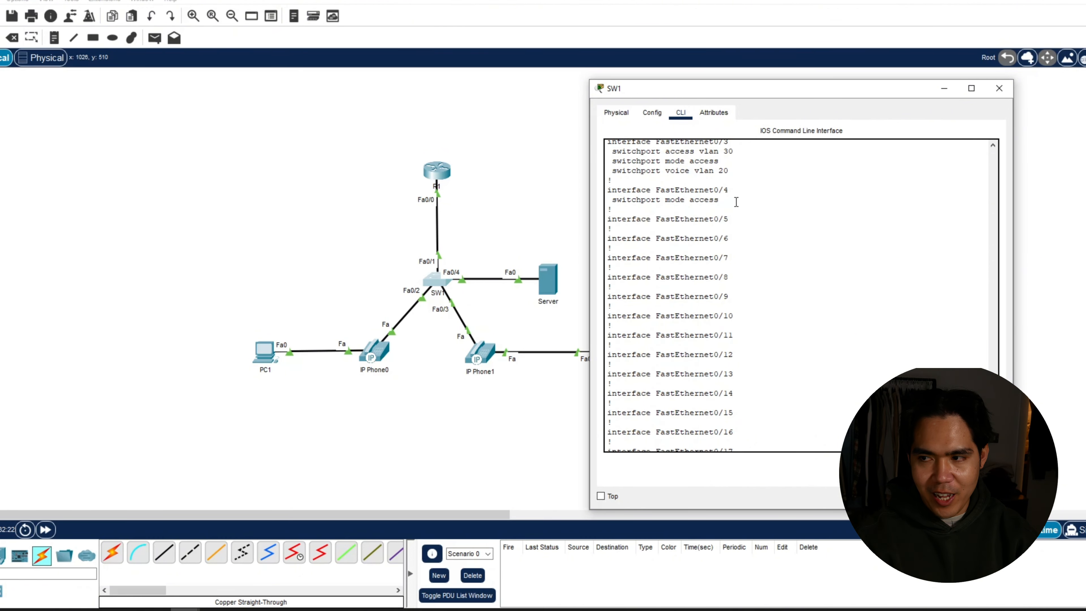
Step: Configure SW1's f0/4 port to the Server with "sw mo acc" and "sw acc vlan 30", and exit configuration mode
{"action": "type", "text": "conf"}
{"action": "key", "text": "Return"}
{"action": "key", "text": "Return"}
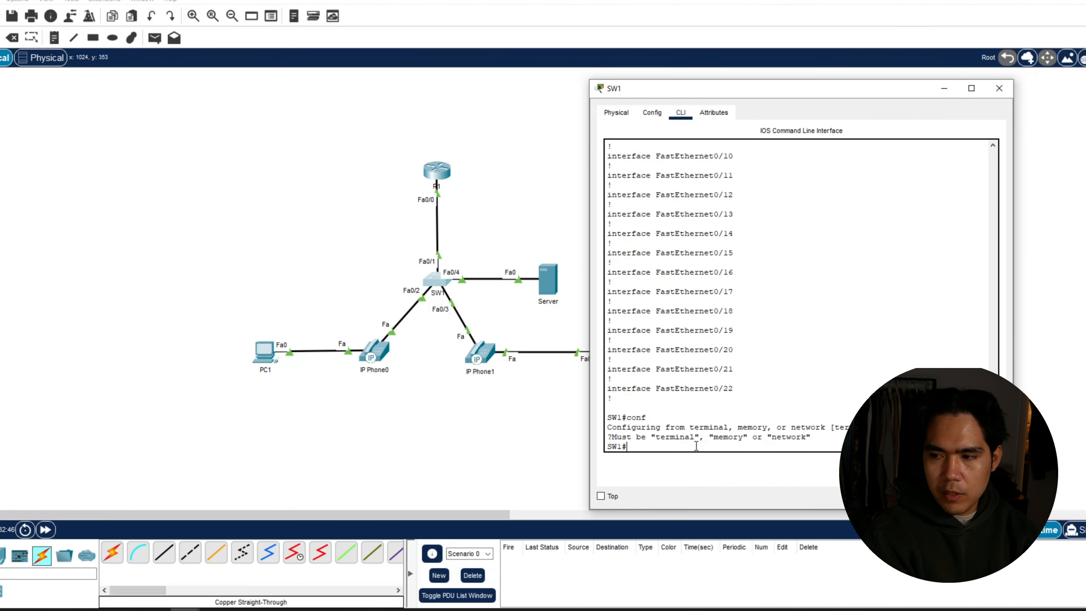
{"action": "key", "text": "Return"}
{"action": "type", "text": "conf t"}
{"action": "key", "text": "Return"}
{"action": "key", "text": "Return"}
{"action": "key", "text": "Return"}
{"action": "key", "text": "Return"}
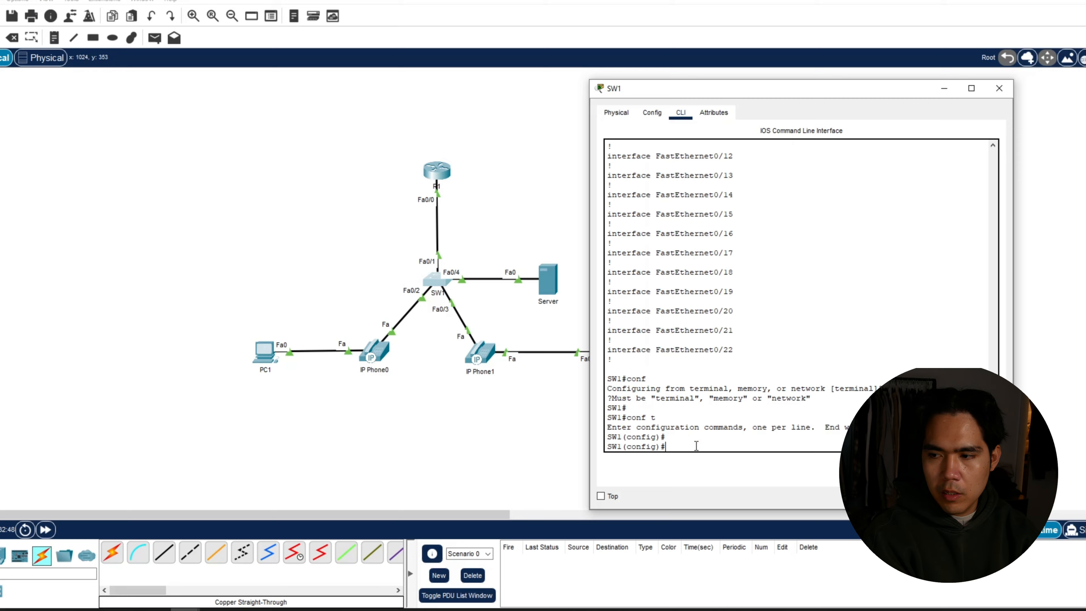
{"action": "type", "text": "int f0/4"}
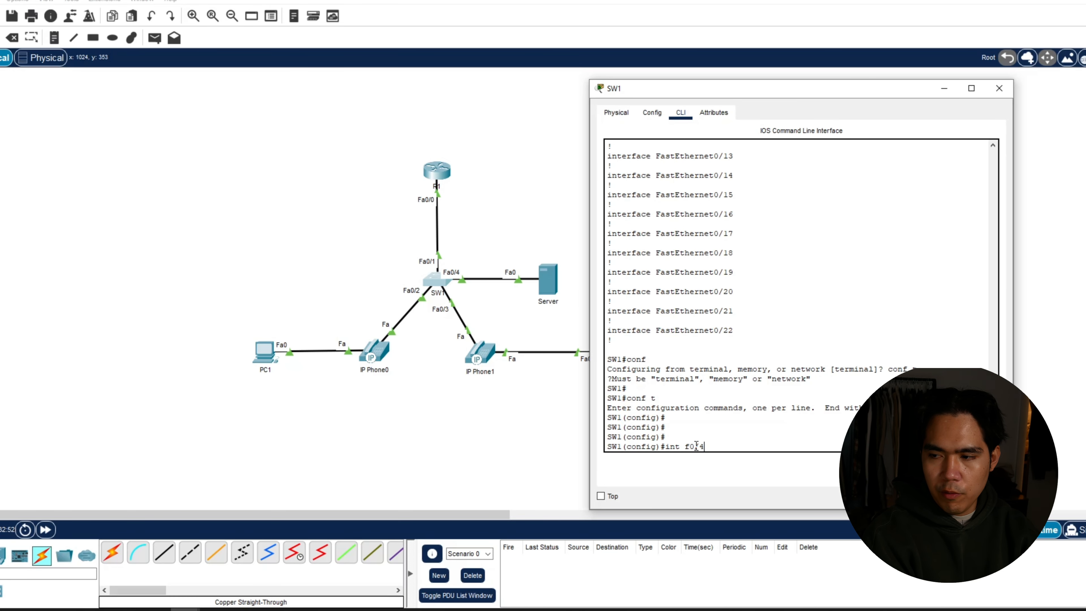
{"action": "key", "text": "Return"}
{"action": "type", "text": "sw mo acc"}
{"action": "key", "text": "Return"}
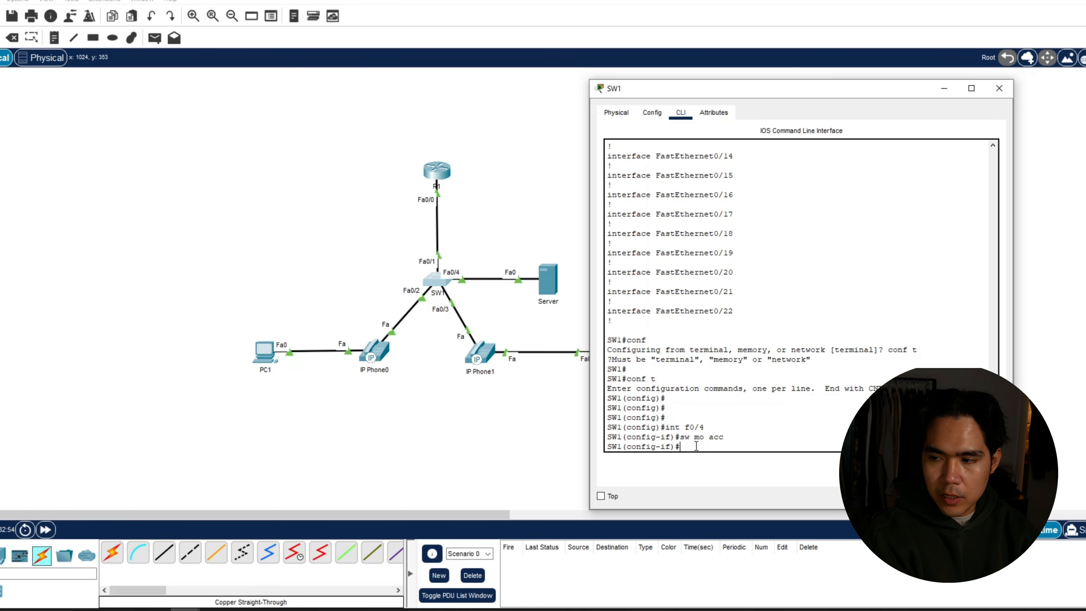
{"action": "type", "text": "sw acc "}
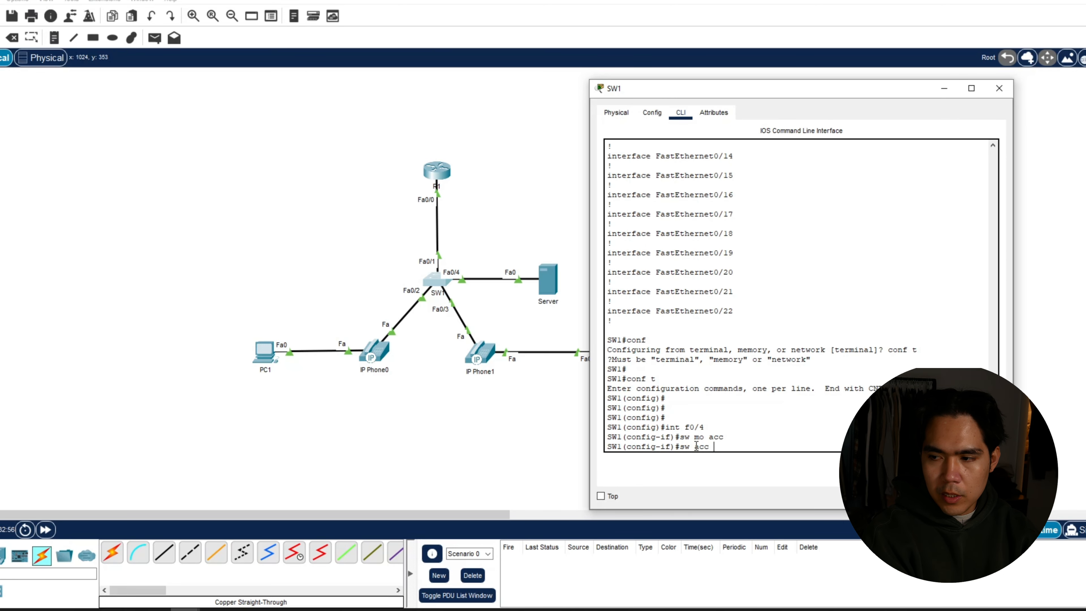
{"action": "type", "text": "vlan"}
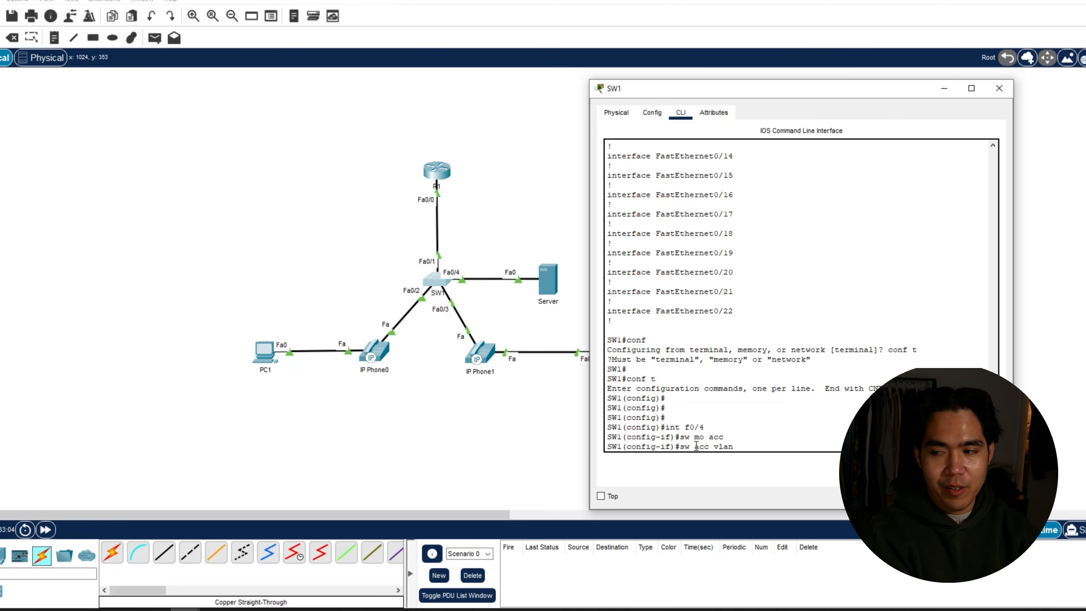
{"action": "type", "text": "30"}
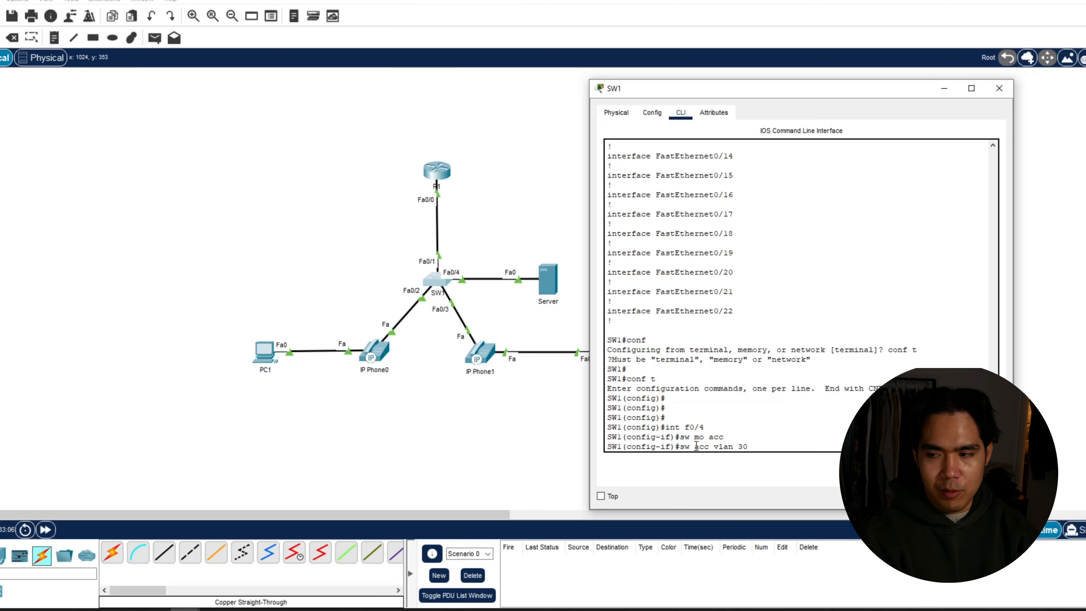
{"action": "key", "text": "Return"}
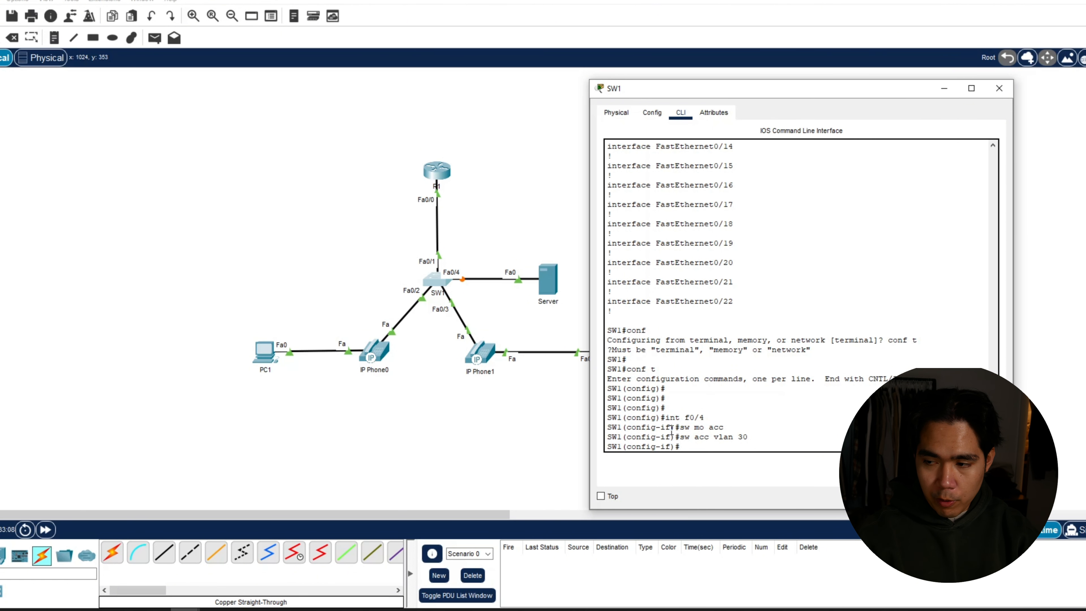
{"action": "type", "text": "end"}
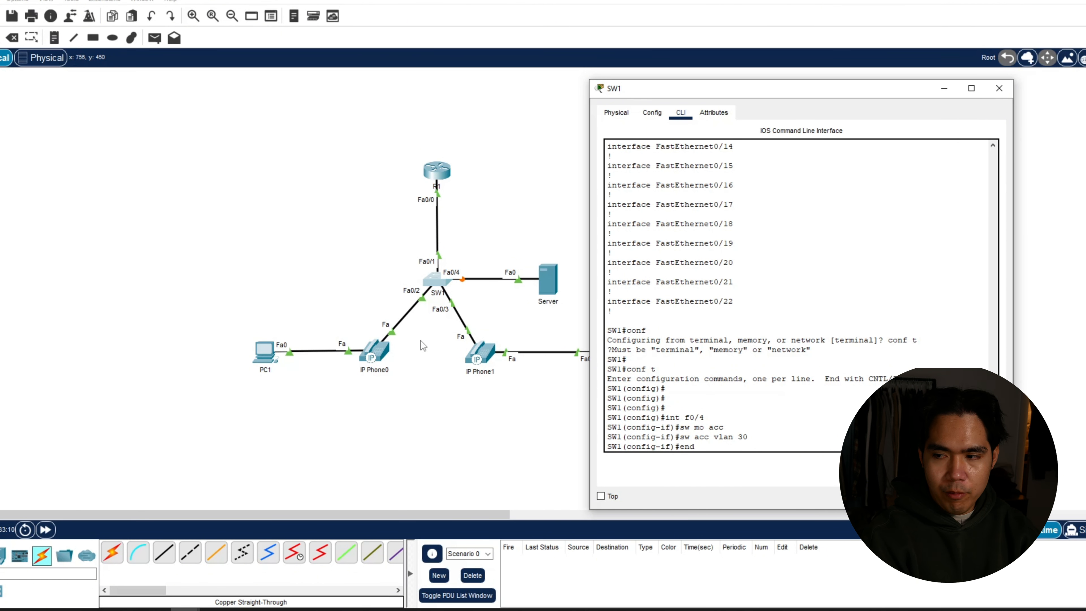
{"action": "key", "text": "Return"}
Step: Display SW1's running configuration with "sh run" and examine the VLAN assignment of FastEthernet0/4
{"action": "key", "text": "Return"}
{"action": "key", "text": "Return"}
{"action": "key", "text": "Return"}
{"action": "key", "text": "Return"}
{"action": "type", "text": "sh run"}
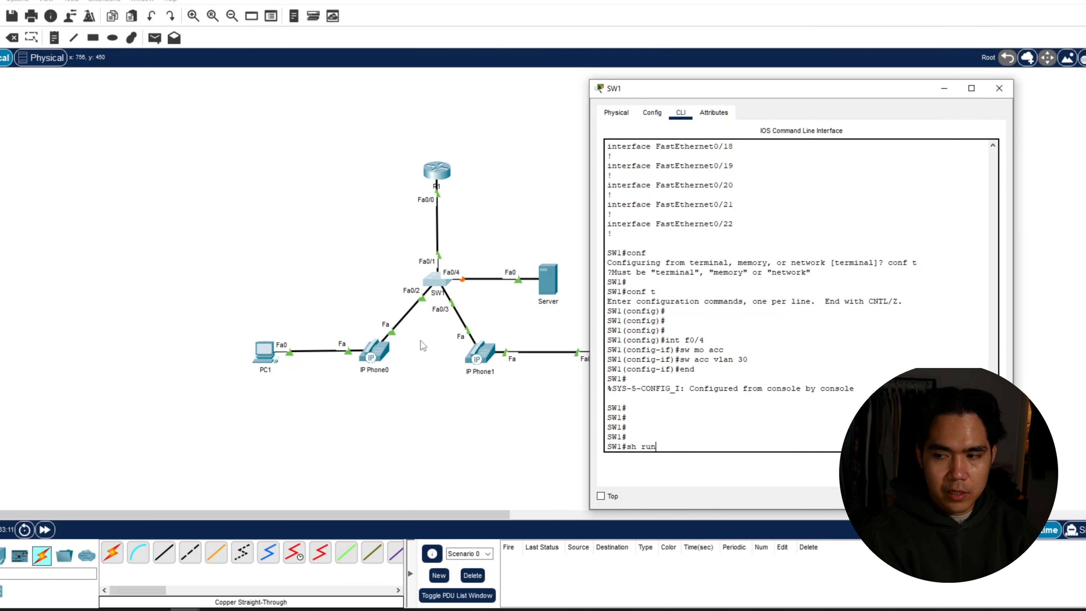
{"action": "key", "text": "Return"}
{"action": "key", "text": "space"}
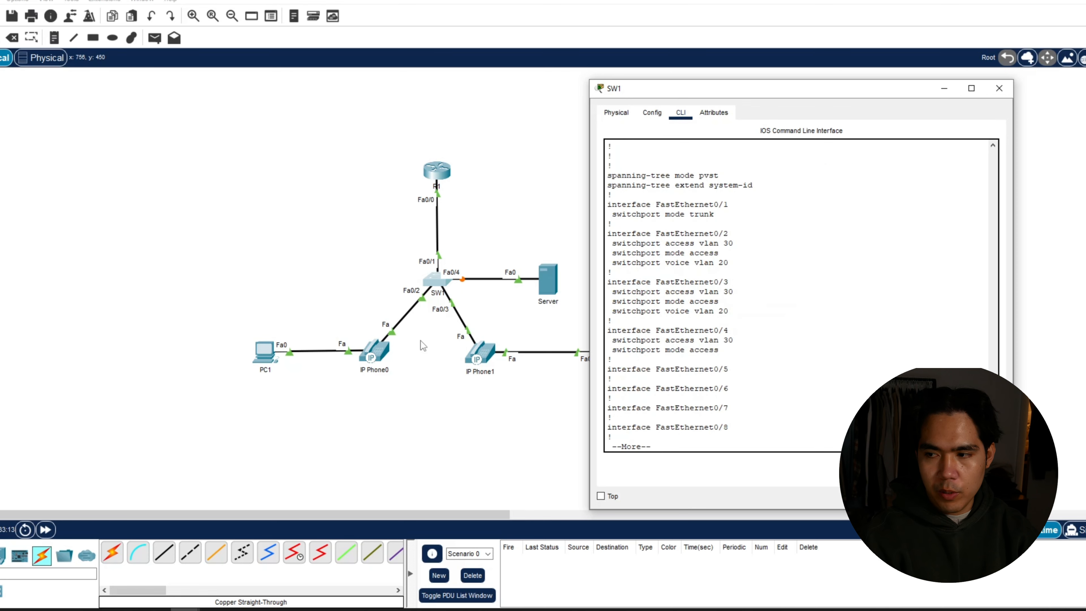
{"action": "left_click", "coordinate": [421, 341]}
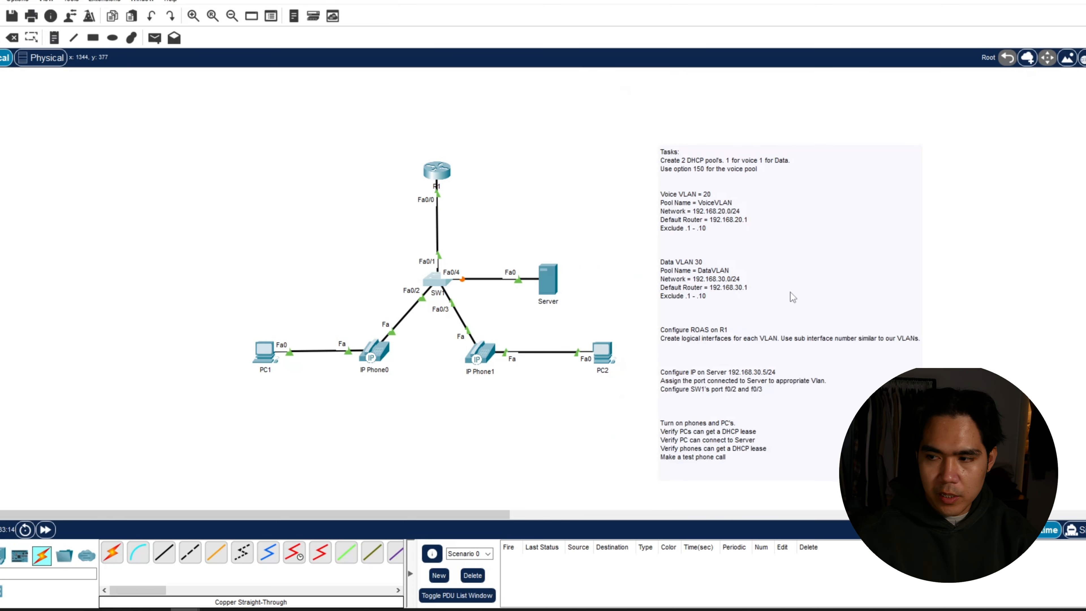
{"action": "left_click", "coordinate": [453, 285]}
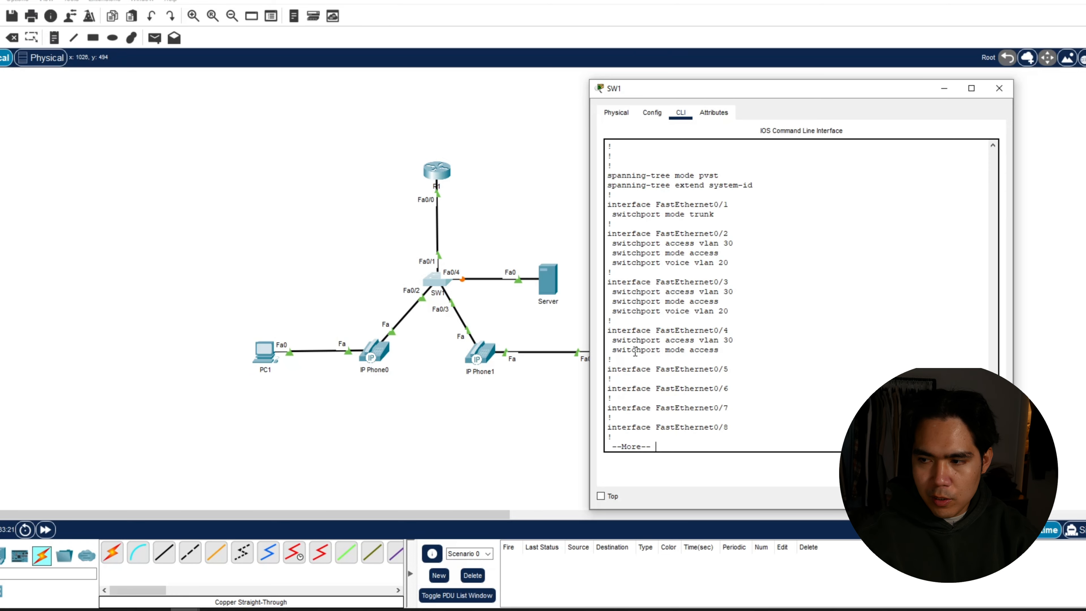
{"action": "left_click", "coordinate": [265, 352]}
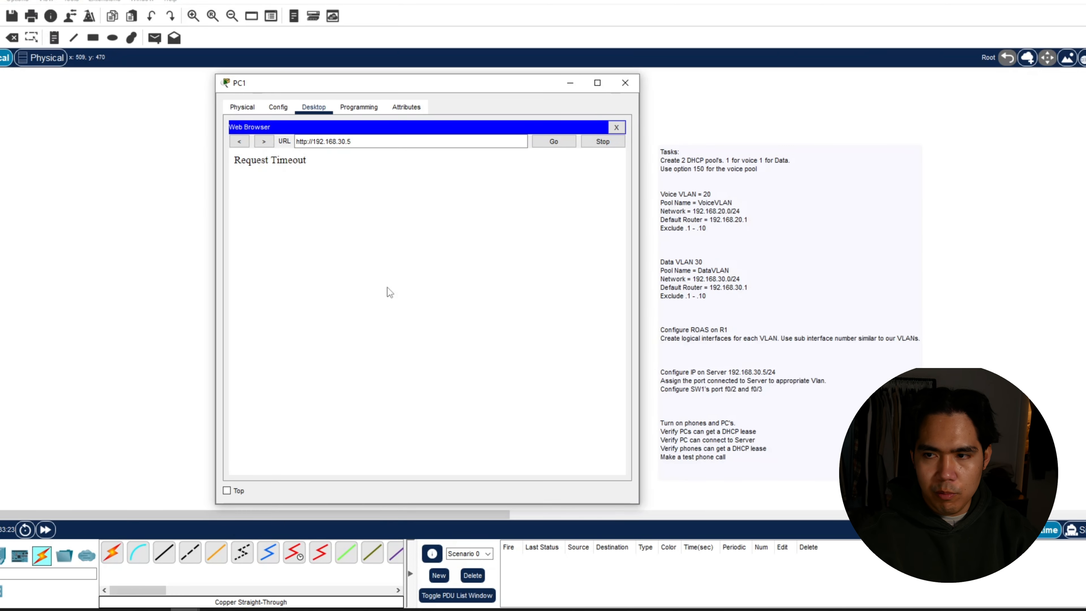
{"action": "left_click", "coordinate": [464, 143]}
{"action": "left_click", "coordinate": [564, 144]}
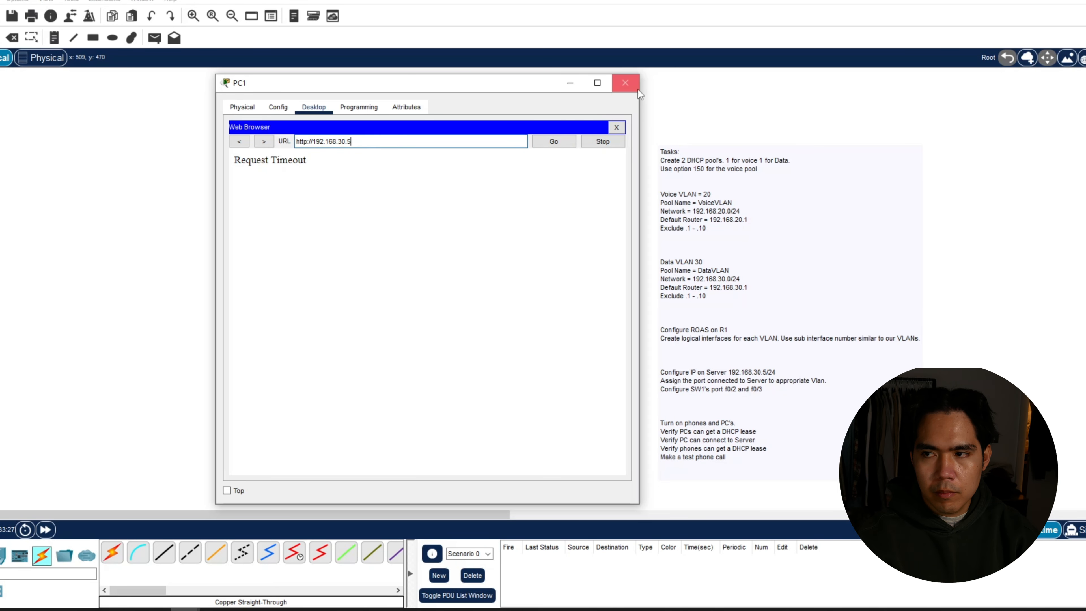
{"action": "left_click", "coordinate": [625, 83]}
Step: Reopen PC1's Web Browser and test Server connectivity by browsing to 192.168.30.5
{"action": "left_click", "coordinate": [267, 356]}
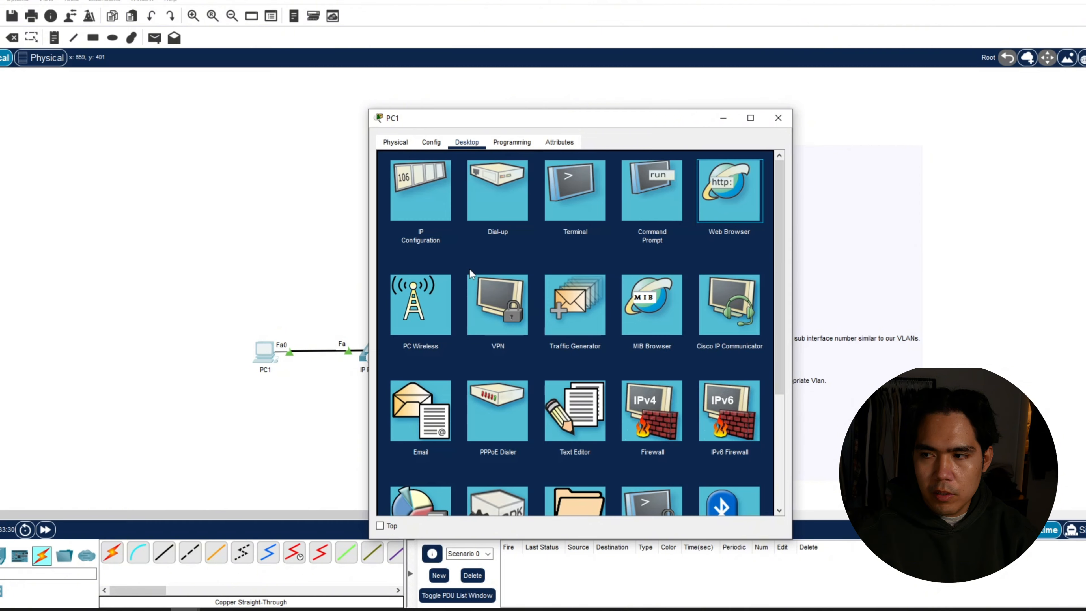
{"action": "left_click", "coordinate": [723, 202]}
{"action": "left_click", "coordinate": [549, 179]}
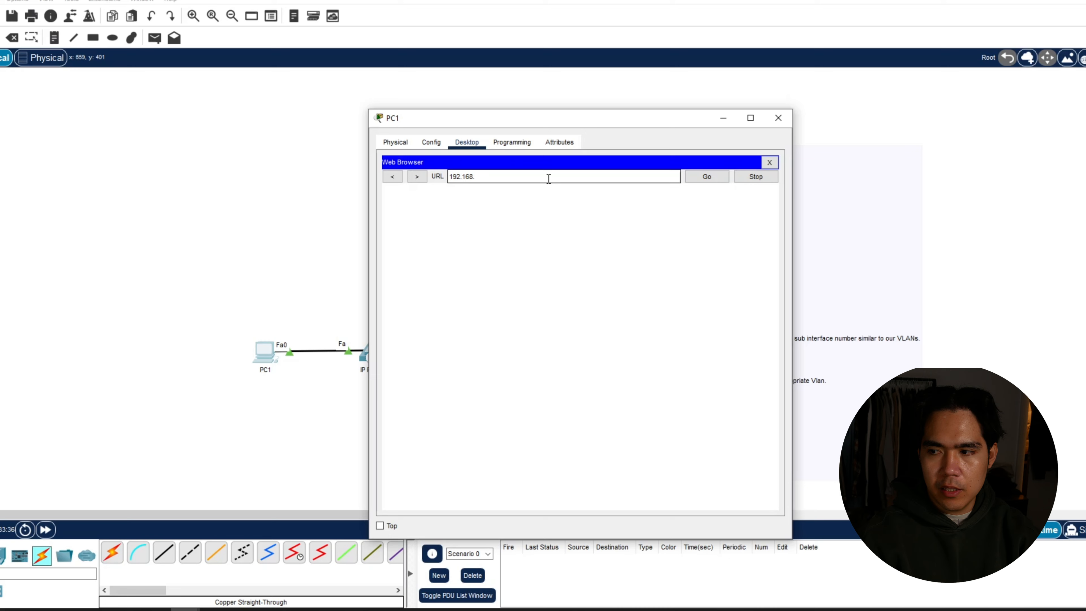
{"action": "left_click_drag", "start_coordinate": [528, 116], "coordinate": [353, 70]}
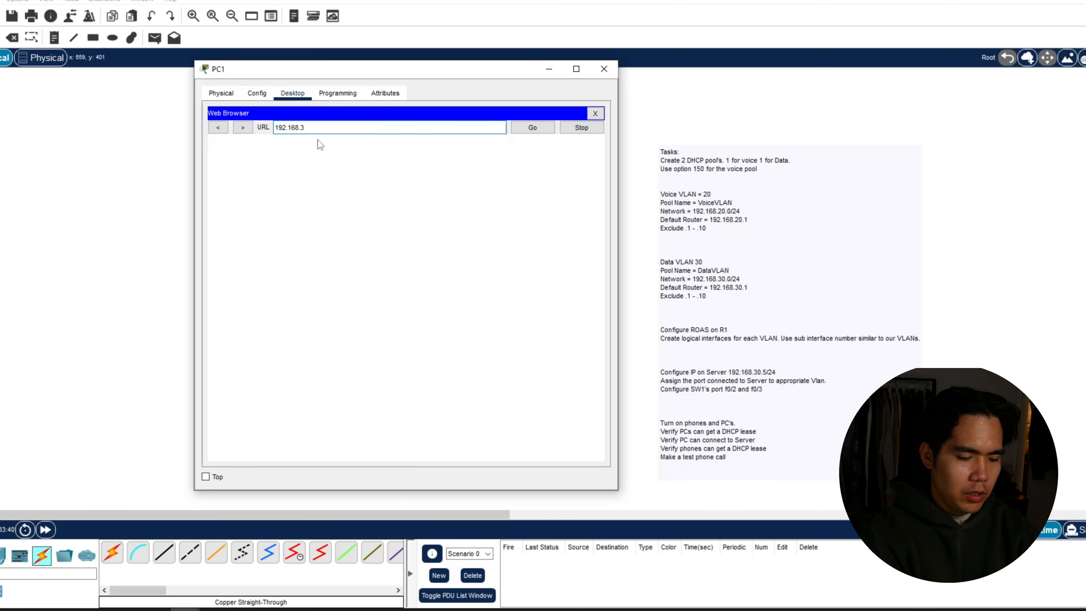
{"action": "type", "text": "192.168.30.5"}
{"action": "key", "text": "Return"}
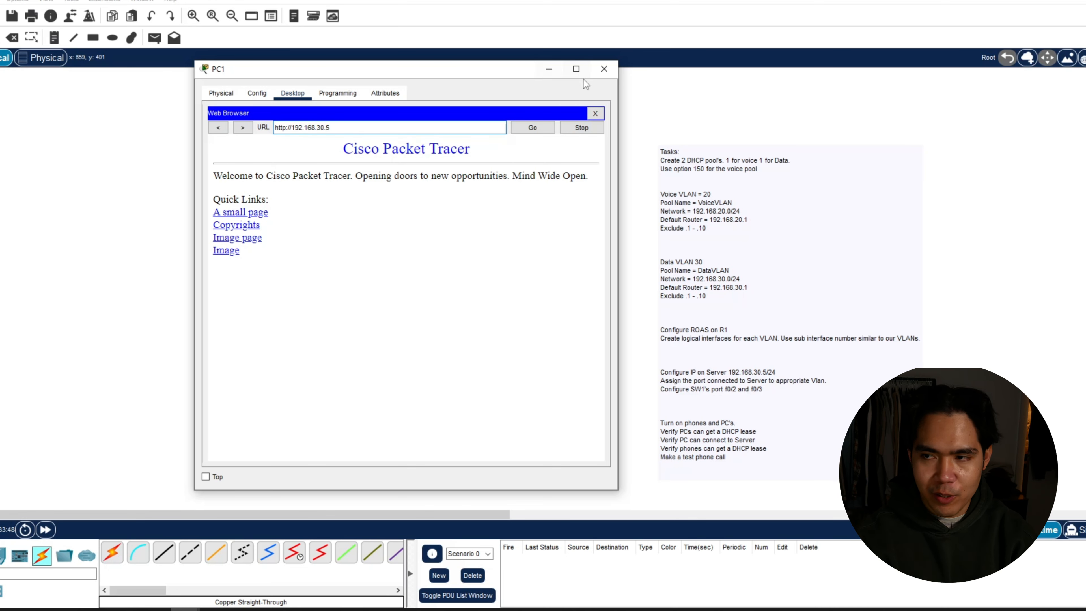
{"action": "left_click", "coordinate": [604, 68]}
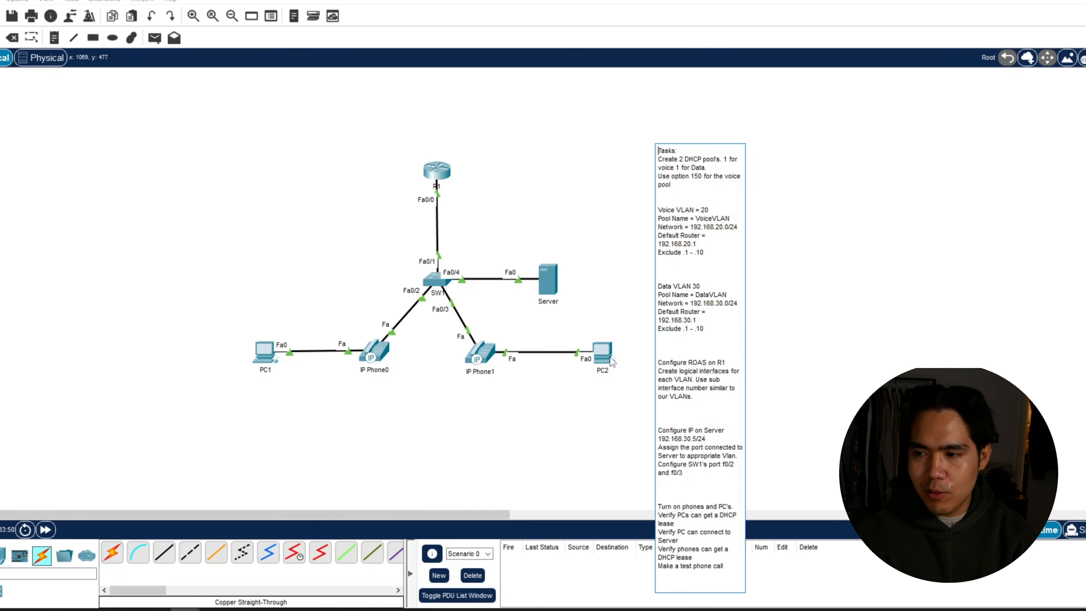
Step: Test PC2's connectivity to the Server by browsing to 192.168.30.5 in its Web Browser
{"action": "left_click", "coordinate": [605, 355]}
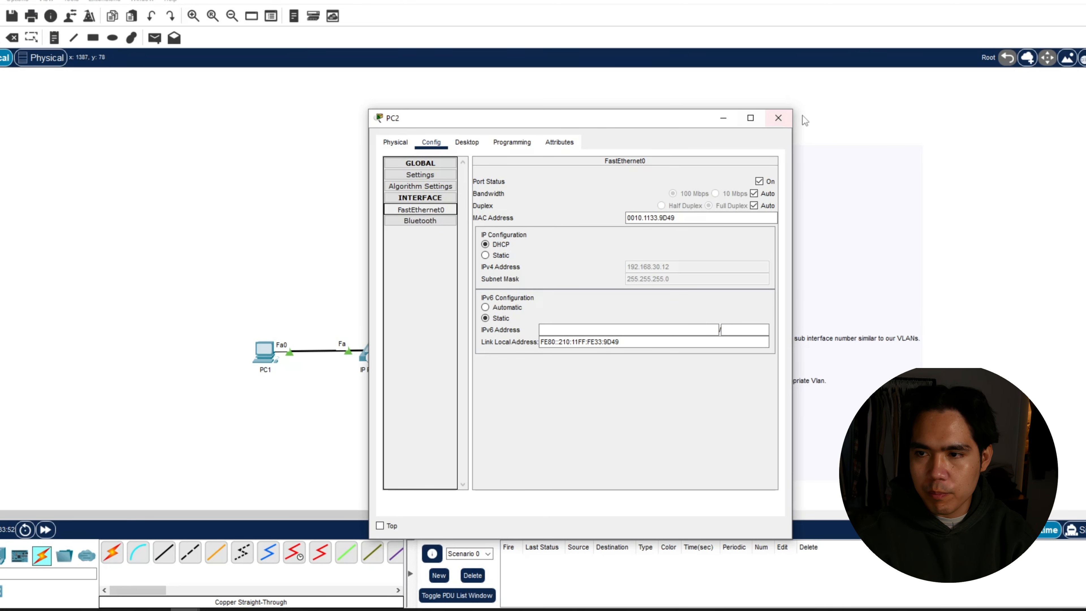
{"action": "left_click", "coordinate": [466, 141]}
{"action": "left_click", "coordinate": [717, 191]}
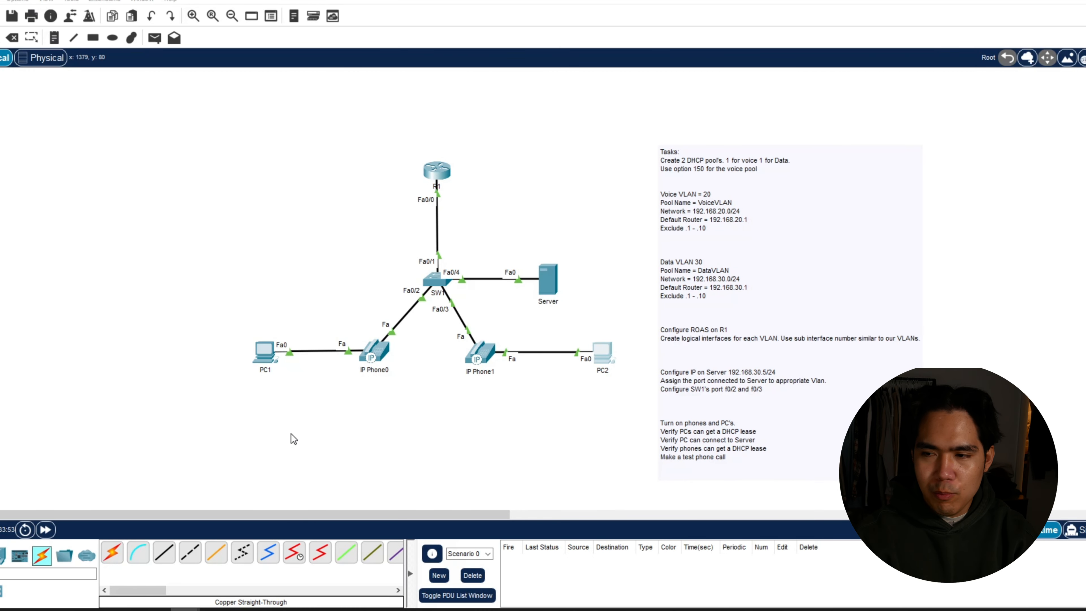
{"action": "left_click", "coordinate": [599, 344]}
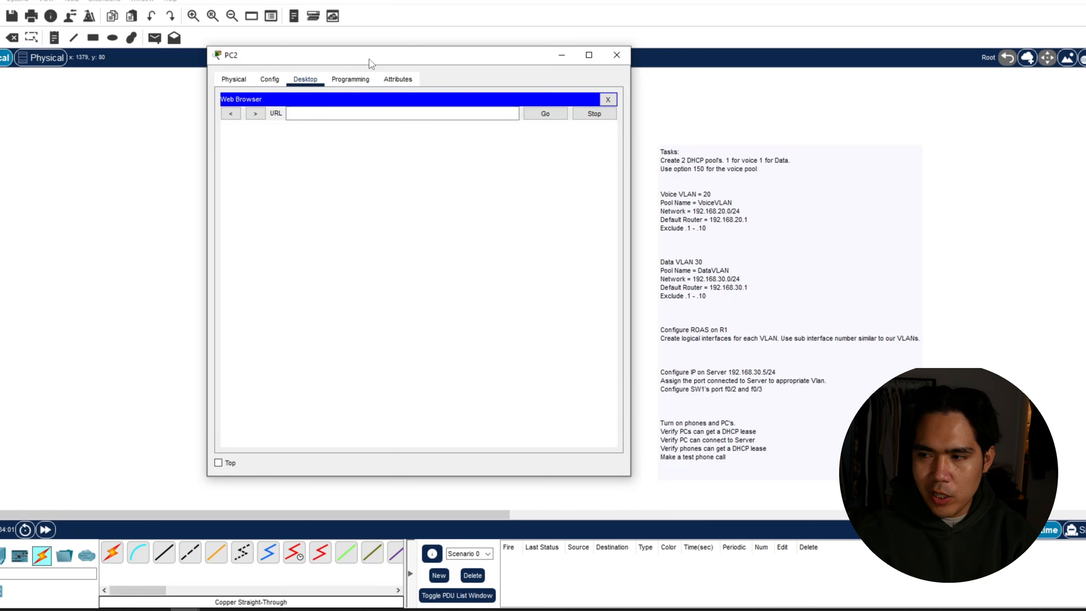
{"action": "left_click_drag", "start_coordinate": [369, 59], "coordinate": [360, 78]}
{"action": "left_click", "coordinate": [301, 135]}
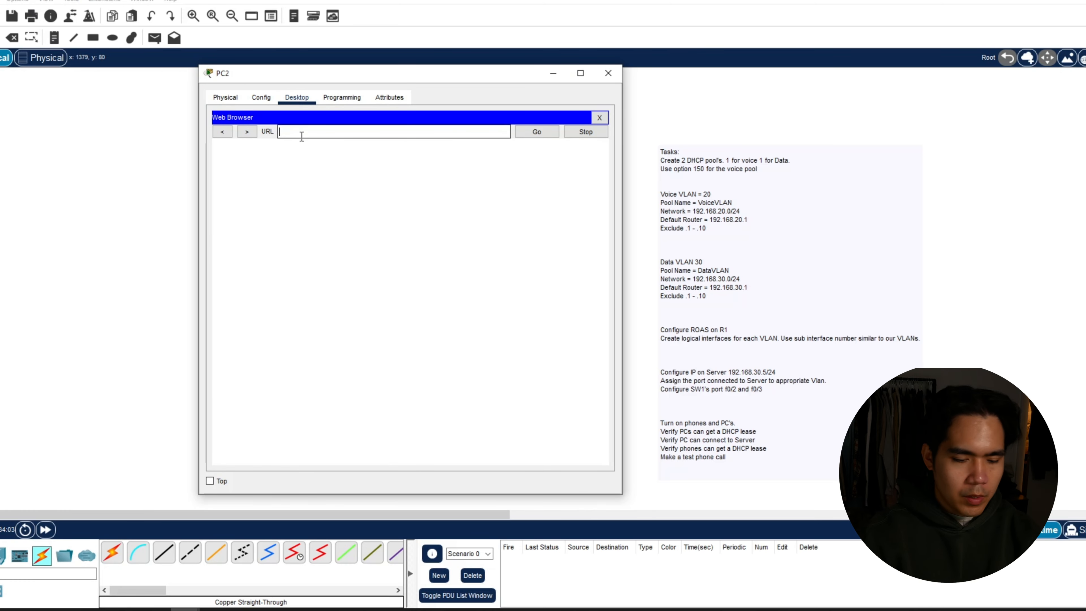
{"action": "type", "text": "192.168.30.5"}
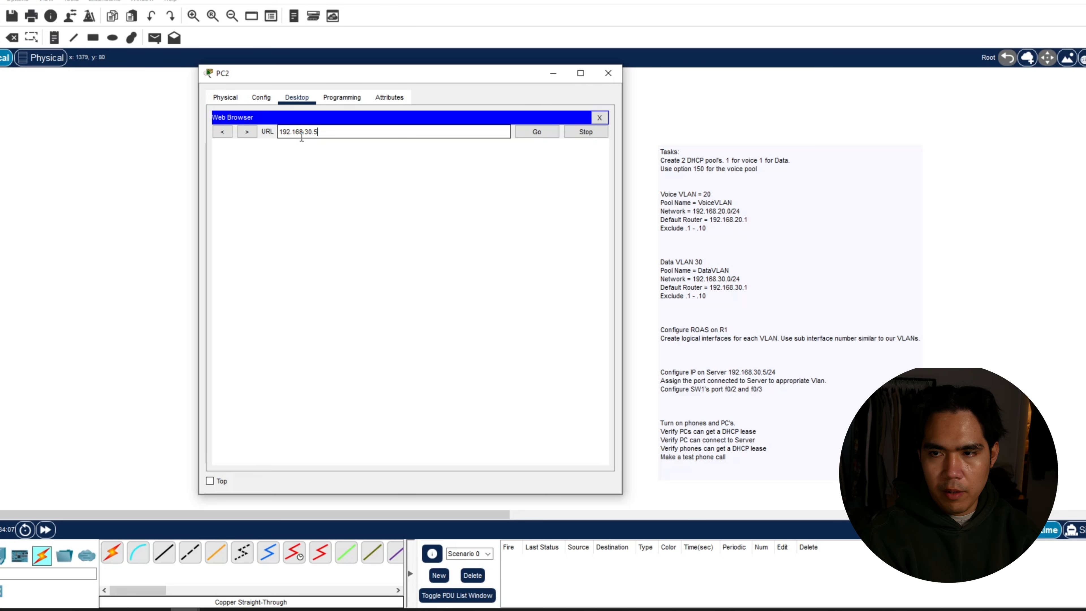
{"action": "key", "text": "Return"}
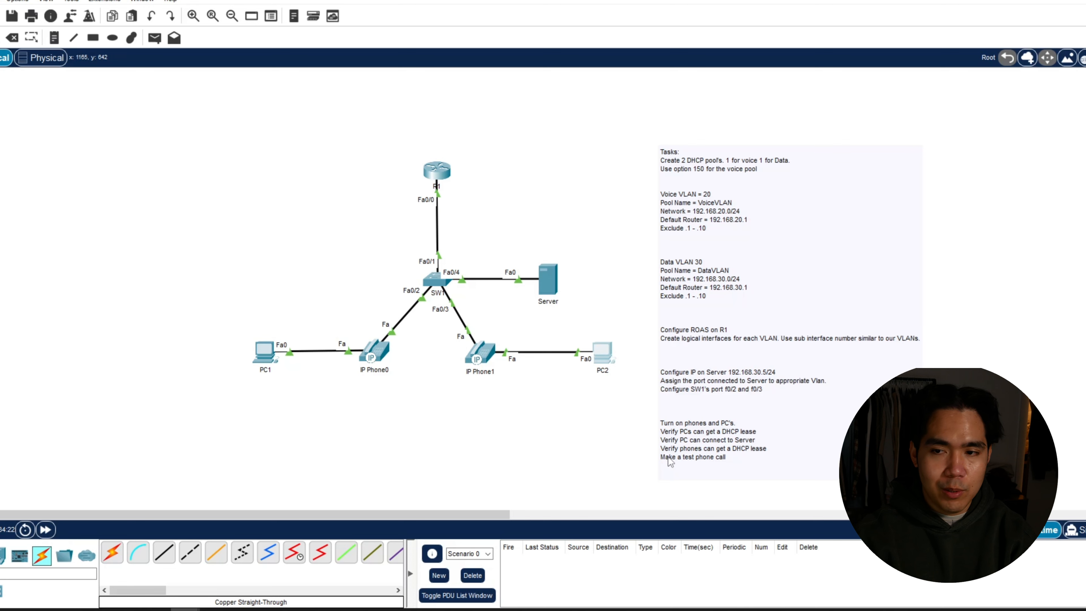
Step: Show IP Phone0's graphical handset view and check its assigned extension
{"action": "left_click", "coordinate": [375, 354]}
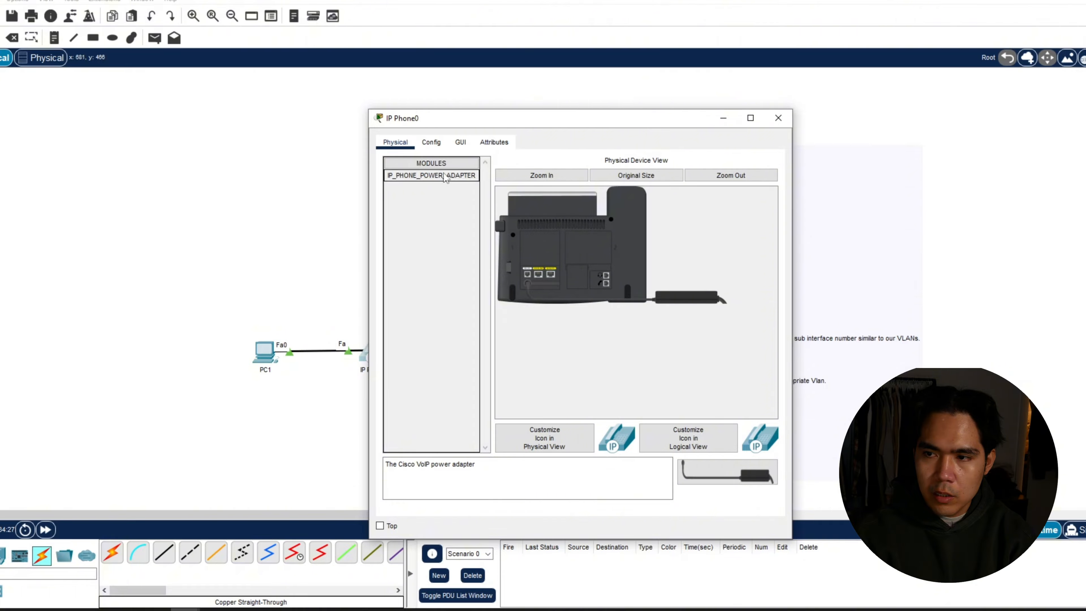
{"action": "left_click", "coordinate": [460, 148]}
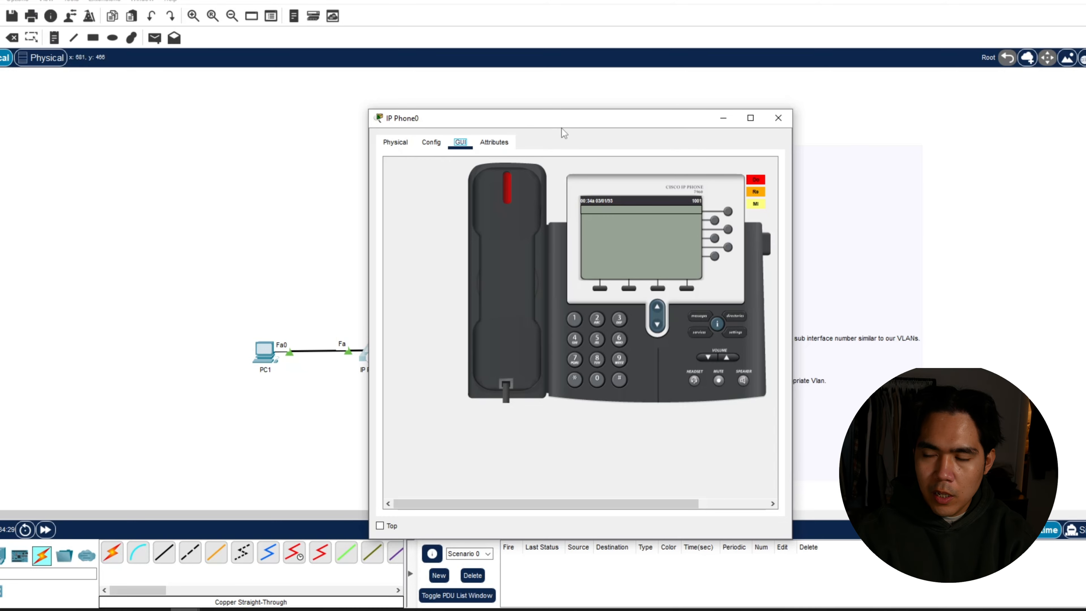
{"action": "left_click_drag", "start_coordinate": [464, 125], "coordinate": [536, 96]}
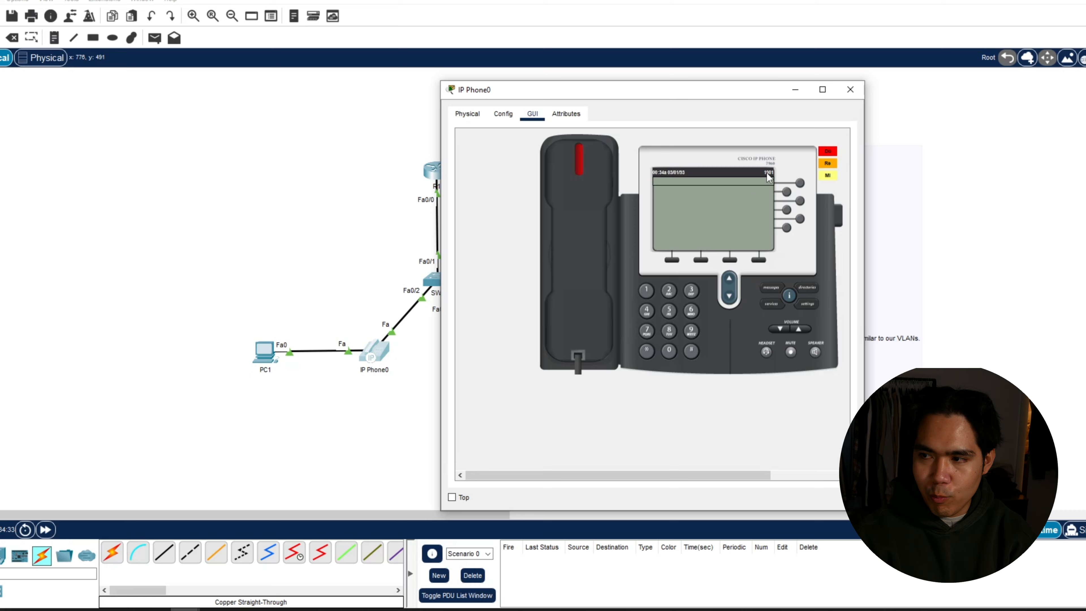
{"action": "left_click_drag", "start_coordinate": [582, 90], "coordinate": [194, 90]}
Step: Open IP Phone1, put its handset back on the hook, and arrange the two phones' windows side by side
{"action": "left_click", "coordinate": [486, 359]}
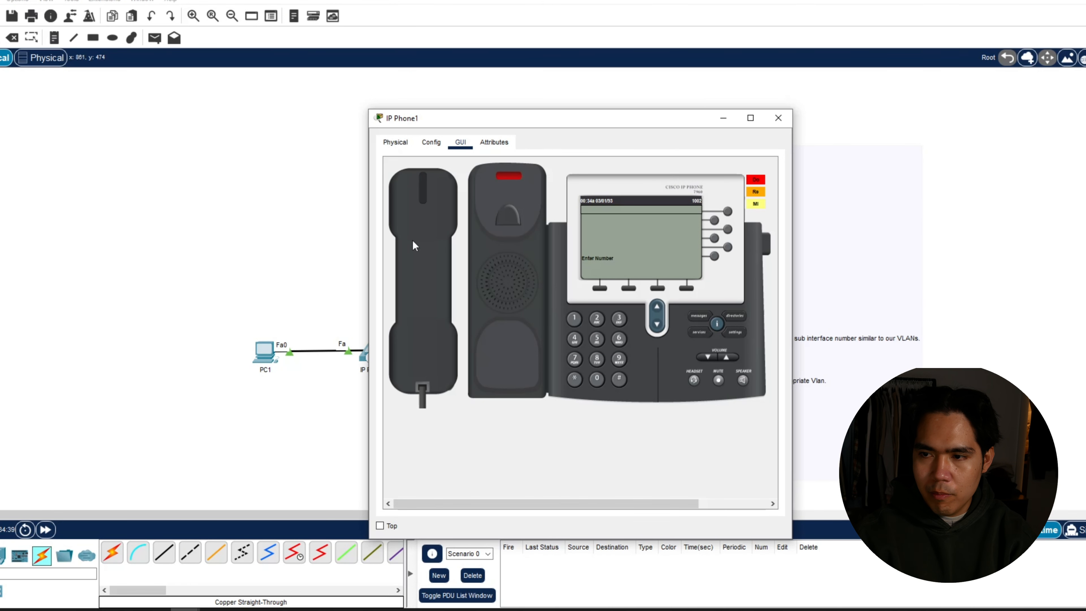
{"action": "left_click", "coordinate": [413, 242]}
{"action": "left_click_drag", "start_coordinate": [576, 124], "coordinate": [740, 84]}
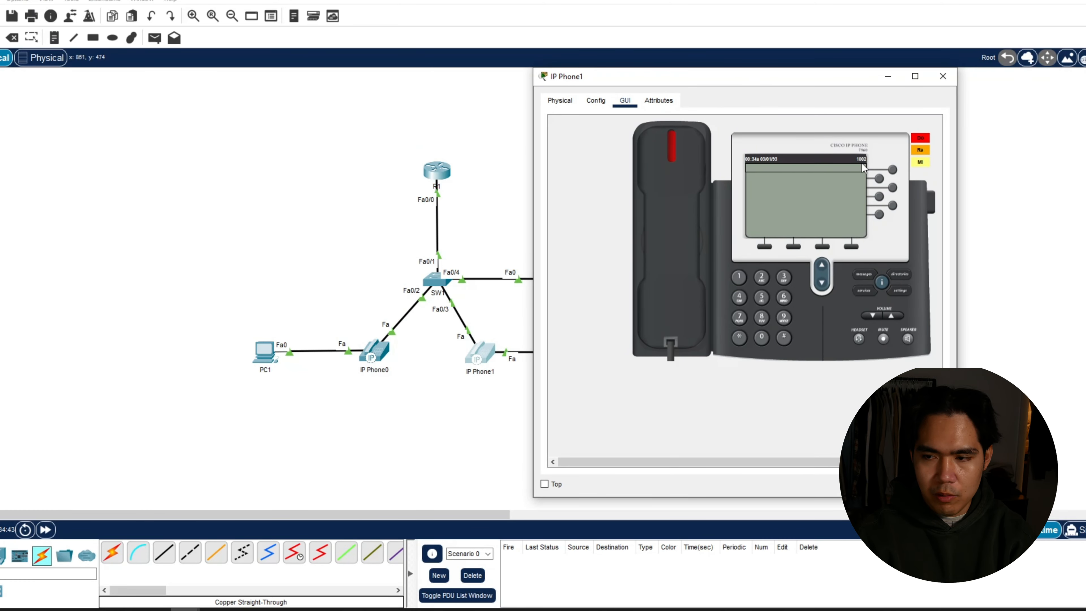
{"action": "mouse_move", "coordinate": [499, 606]}
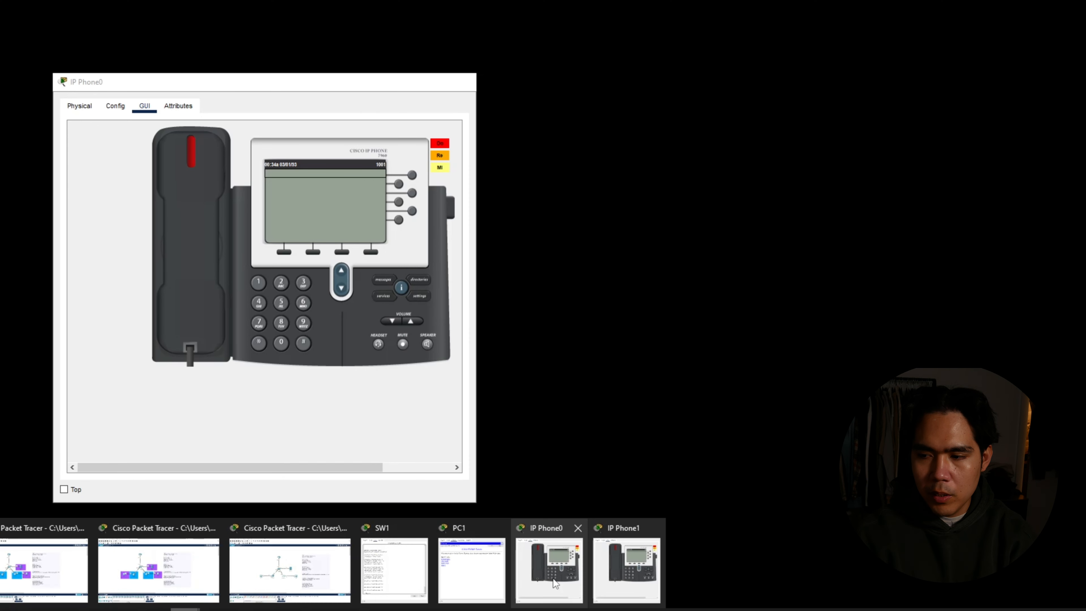
{"action": "left_click", "coordinate": [549, 568]}
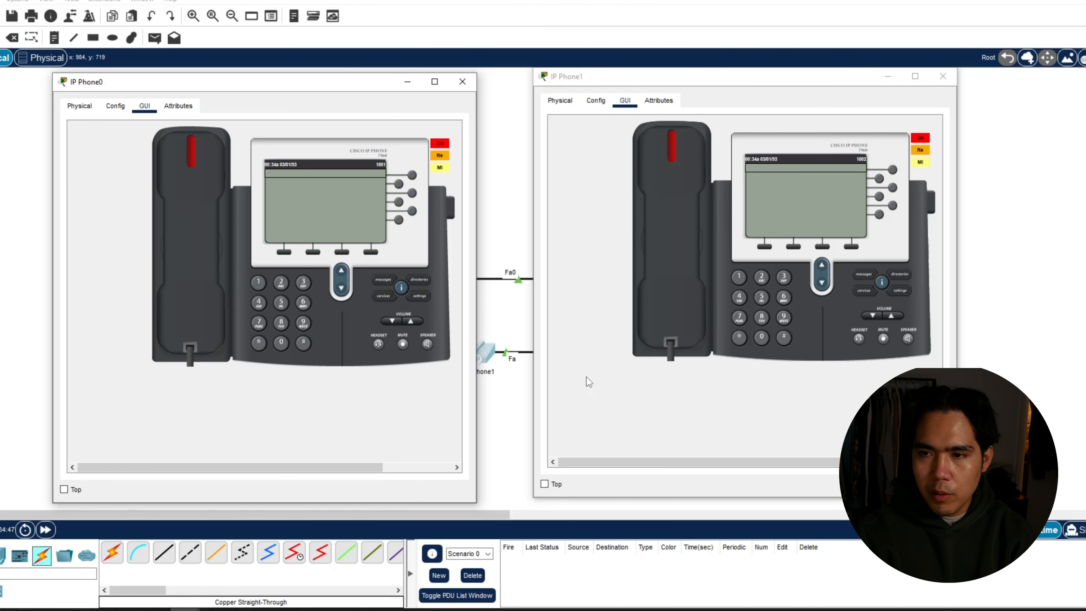
{"action": "left_click_drag", "start_coordinate": [322, 83], "coordinate": [369, 83]}
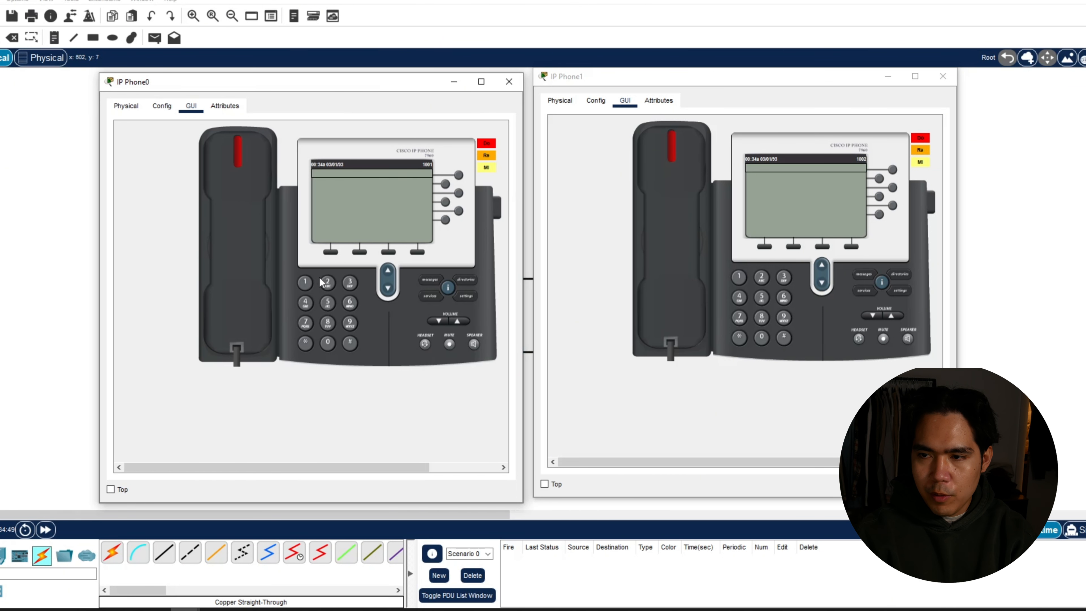
Step: Dial extension 1002 on IP Phone0 and lift its handset to place the call, closing IP Phone1's window
{"action": "left_click", "coordinate": [305, 282]}
{"action": "left_click", "coordinate": [328, 342]}
{"action": "left_click", "coordinate": [328, 342]}
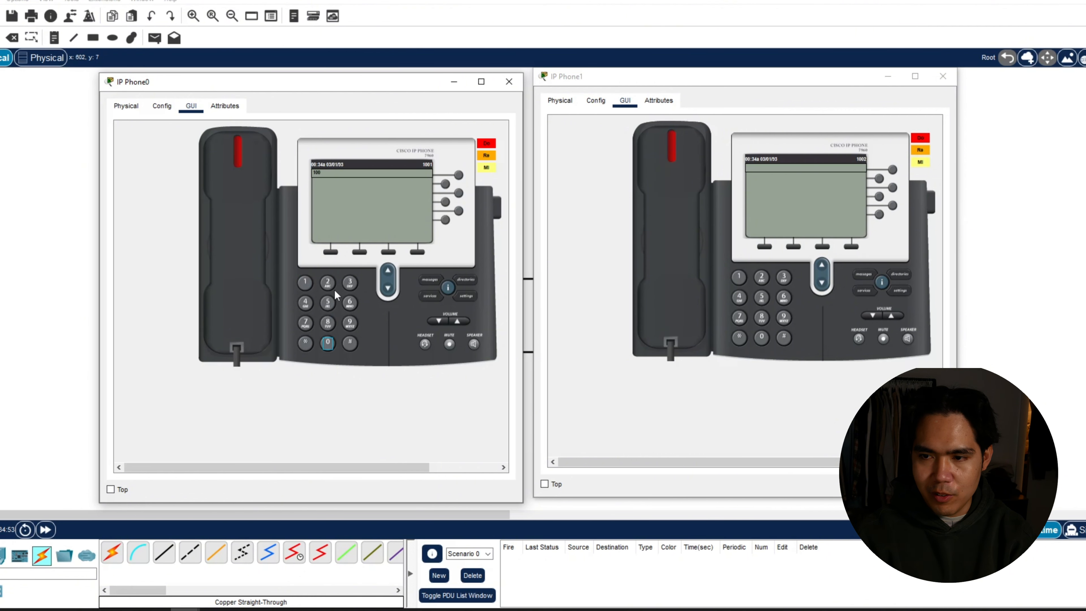
{"action": "left_click", "coordinate": [329, 283]}
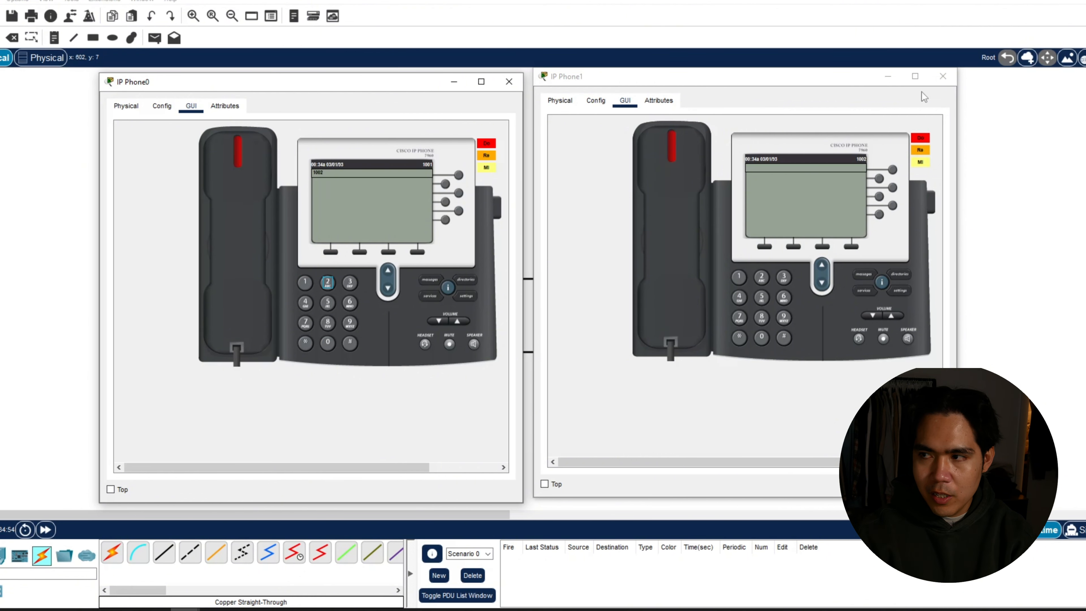
{"action": "left_click", "coordinate": [943, 77]}
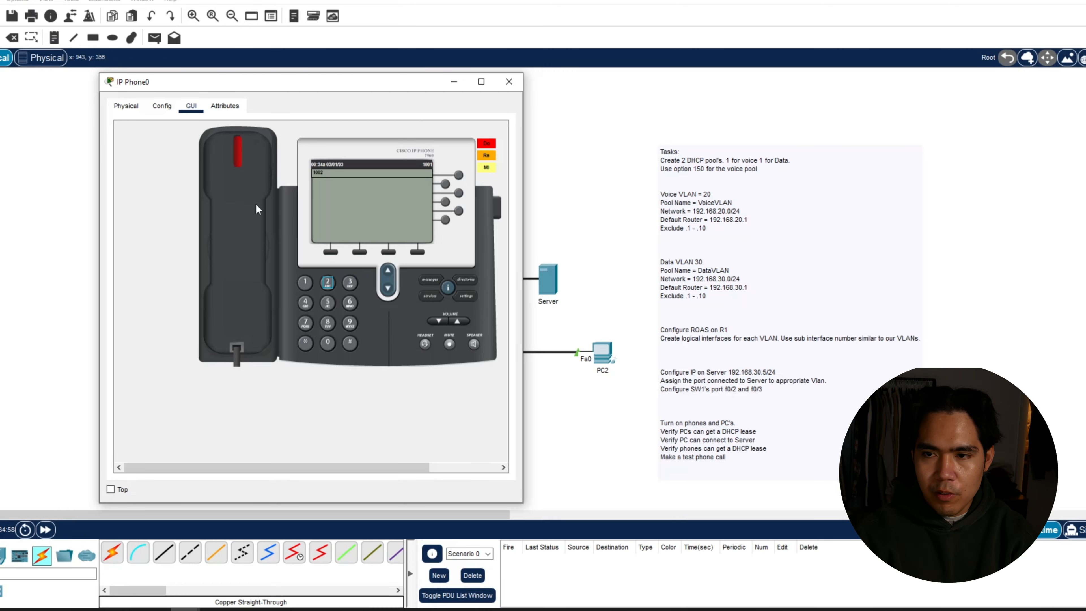
{"action": "left_click", "coordinate": [244, 175]}
{"action": "left_click_drag", "start_coordinate": [298, 85], "coordinate": [235, 82]}
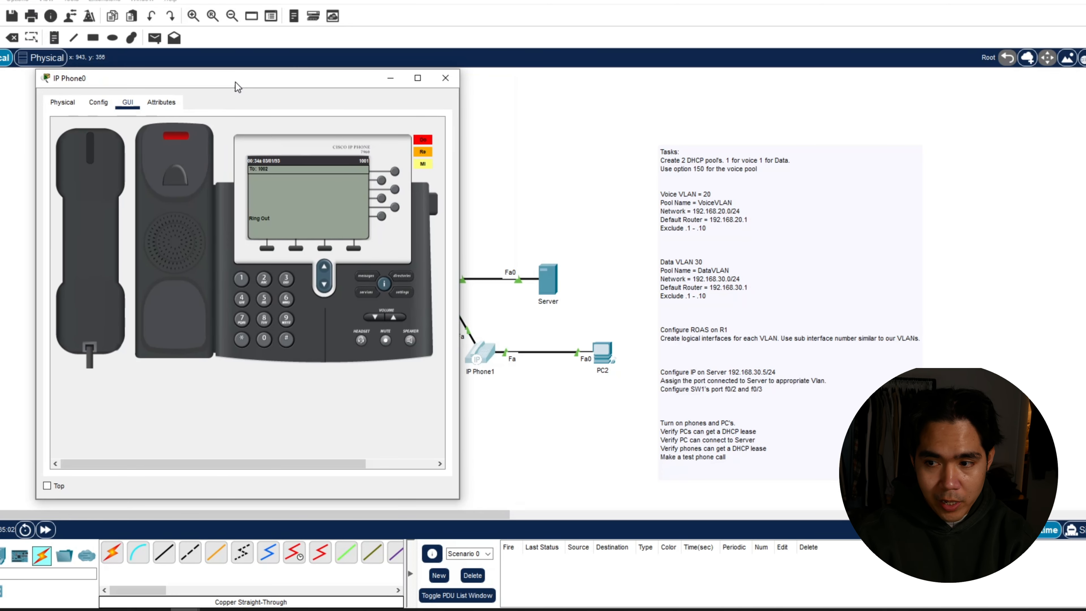
Step: Reopen IP Phone1 beside IP Phone0, answer the call by lifting IP Phone1's handset, and close IP Phone0's window
{"action": "left_click", "coordinate": [485, 359]}
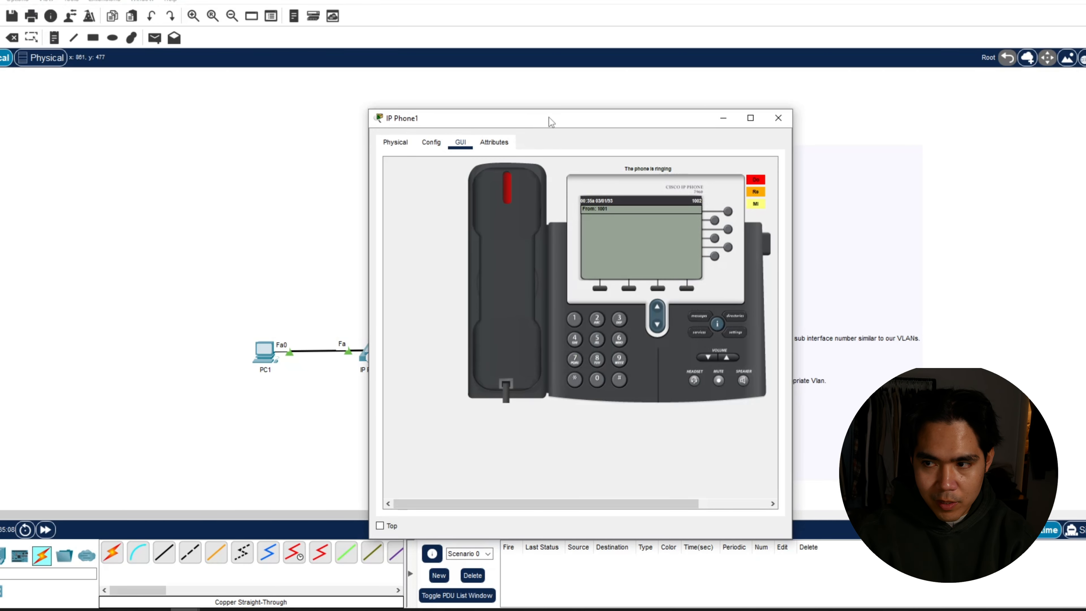
{"action": "left_click_drag", "start_coordinate": [549, 117], "coordinate": [718, 77]}
{"action": "mouse_move", "coordinate": [432, 604]}
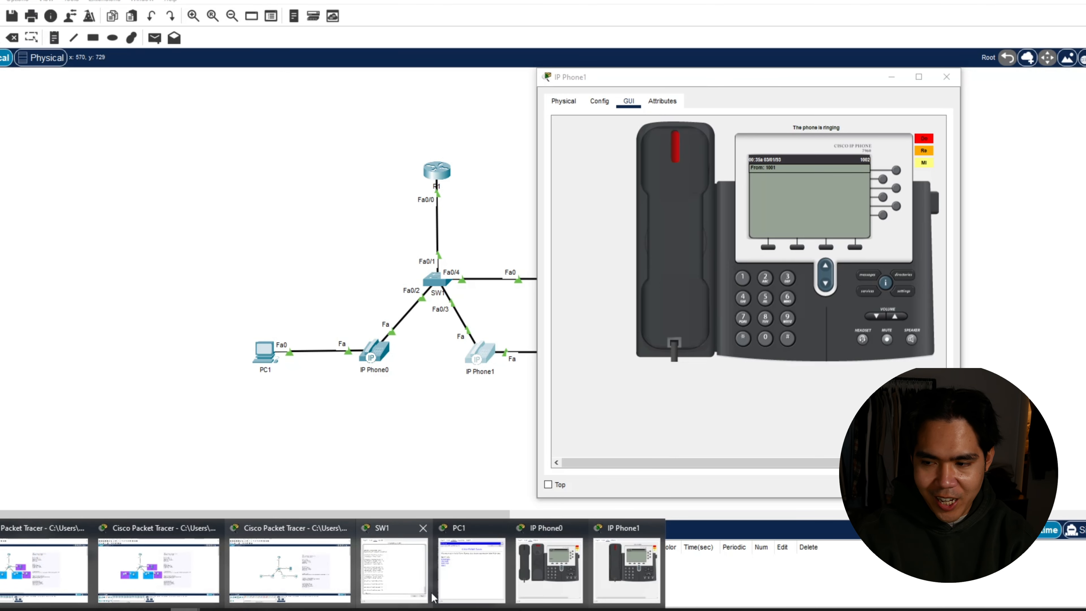
{"action": "left_click", "coordinate": [549, 569]}
{"action": "left_click_drag", "start_coordinate": [327, 75], "coordinate": [377, 79]}
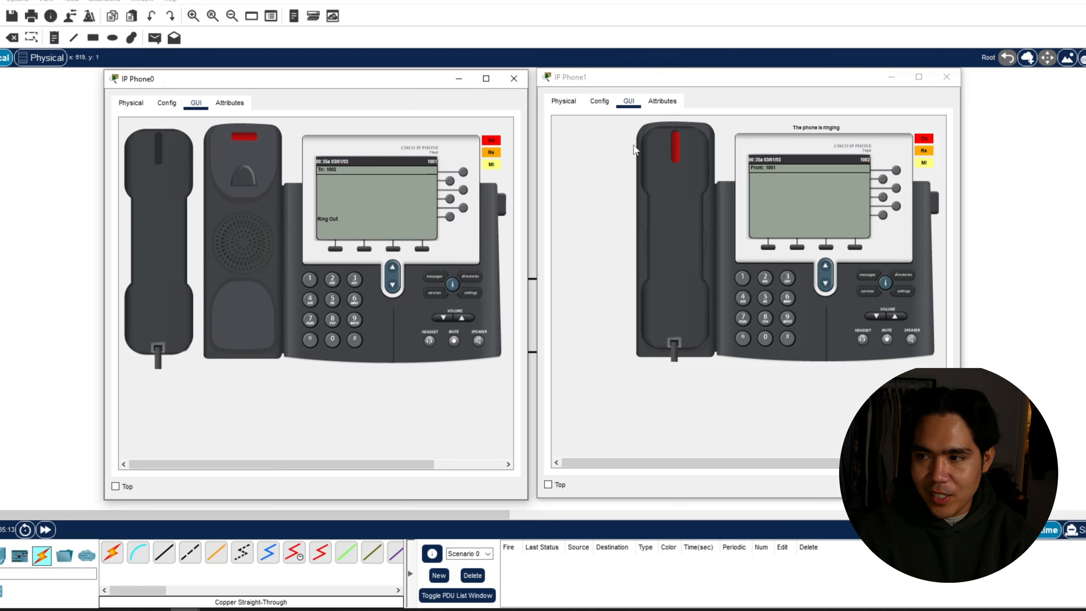
{"action": "left_click", "coordinate": [677, 167]}
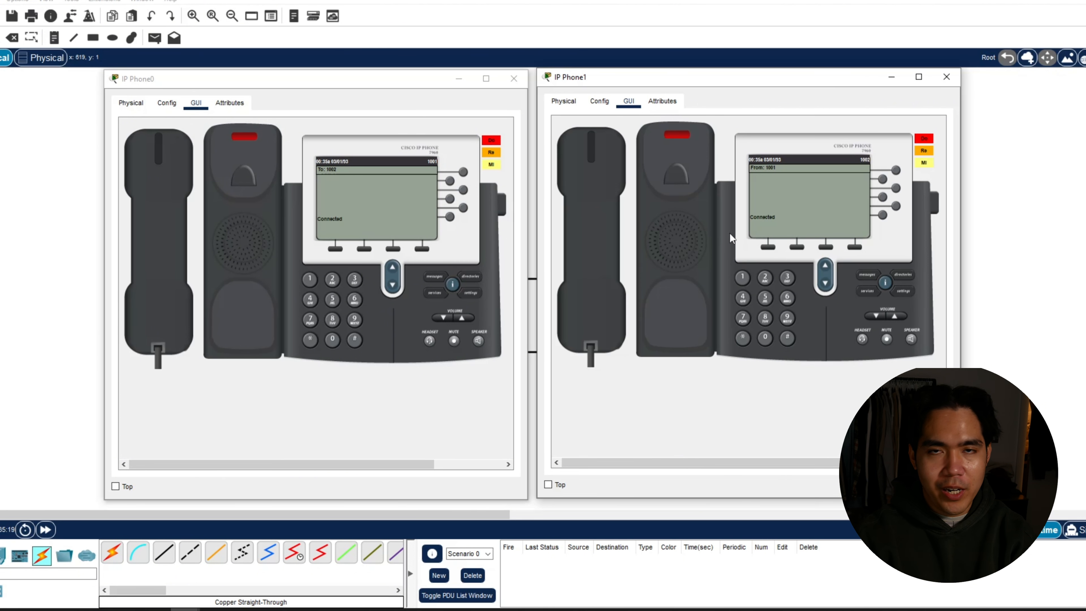
{"action": "left_click", "coordinate": [514, 80]}
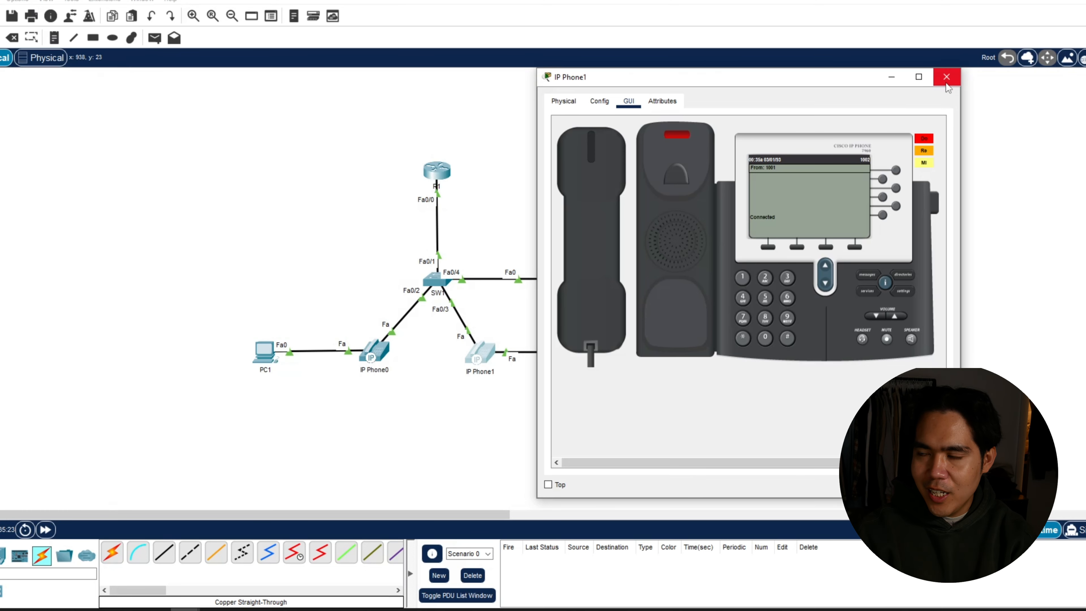